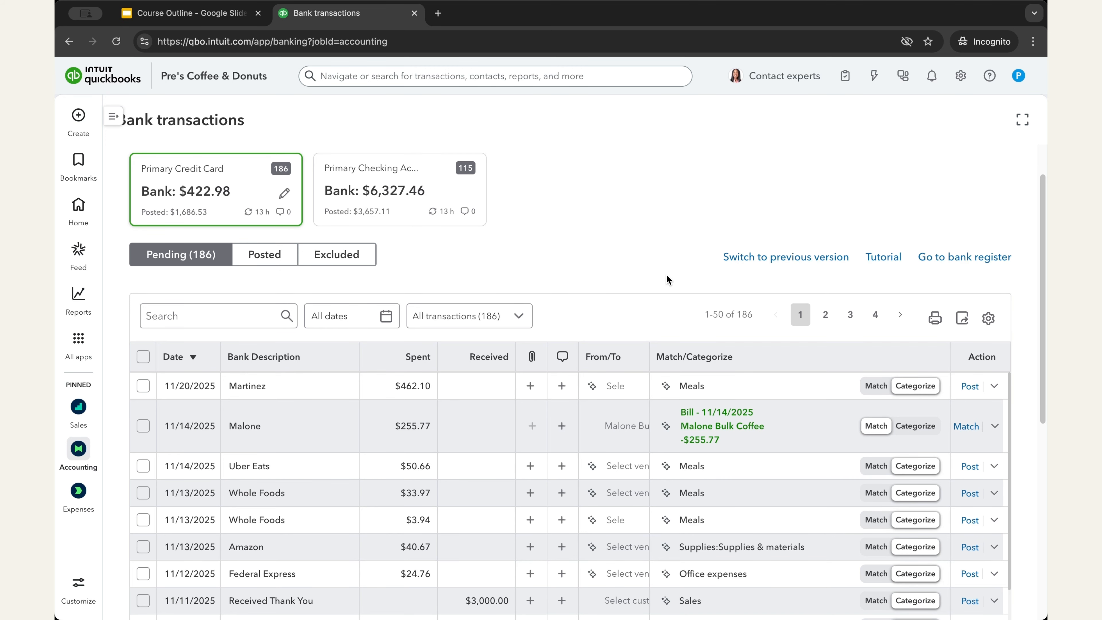
Open the rule creation form from the 11/08/2025 Uber.com transaction, then close it without saving.
scroll(667, 279, "down", 5)
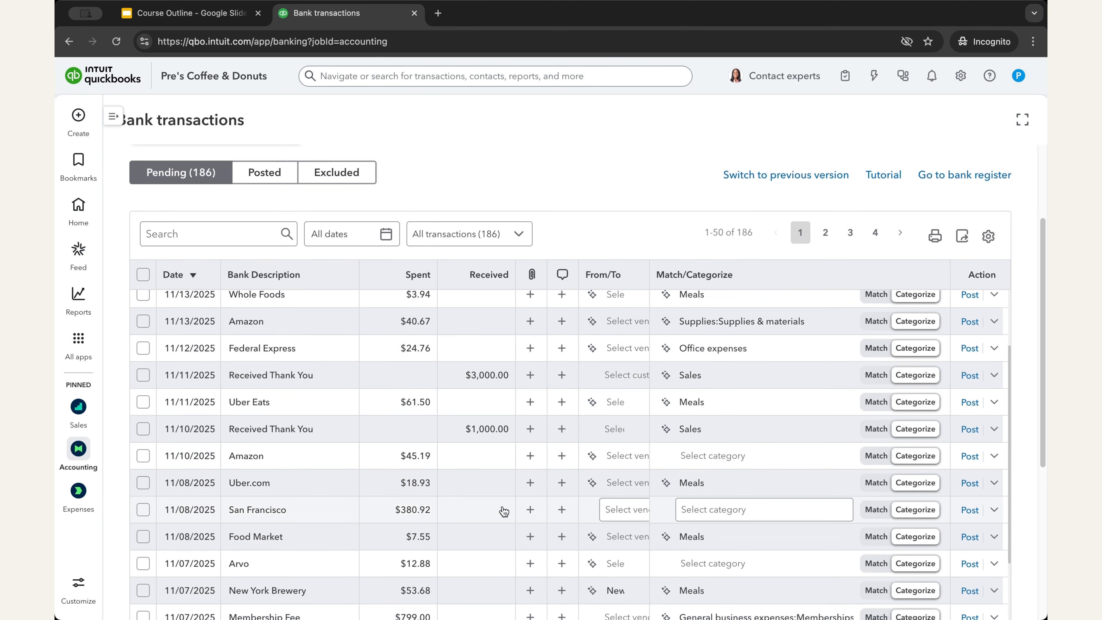
scroll(504, 509, "down", 2)
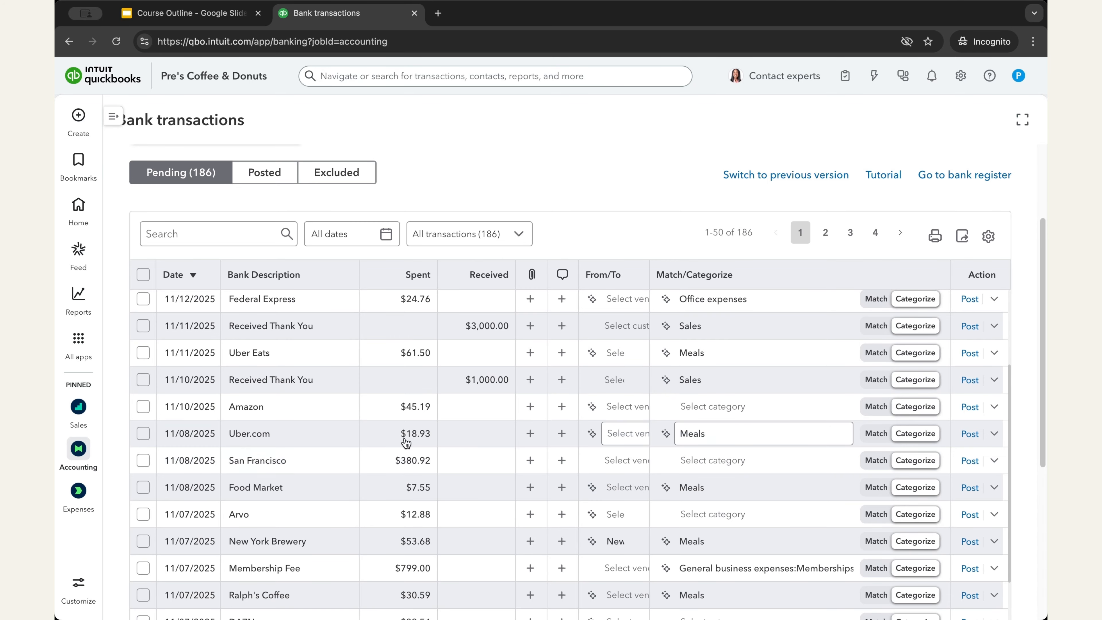
left_click(994, 433)
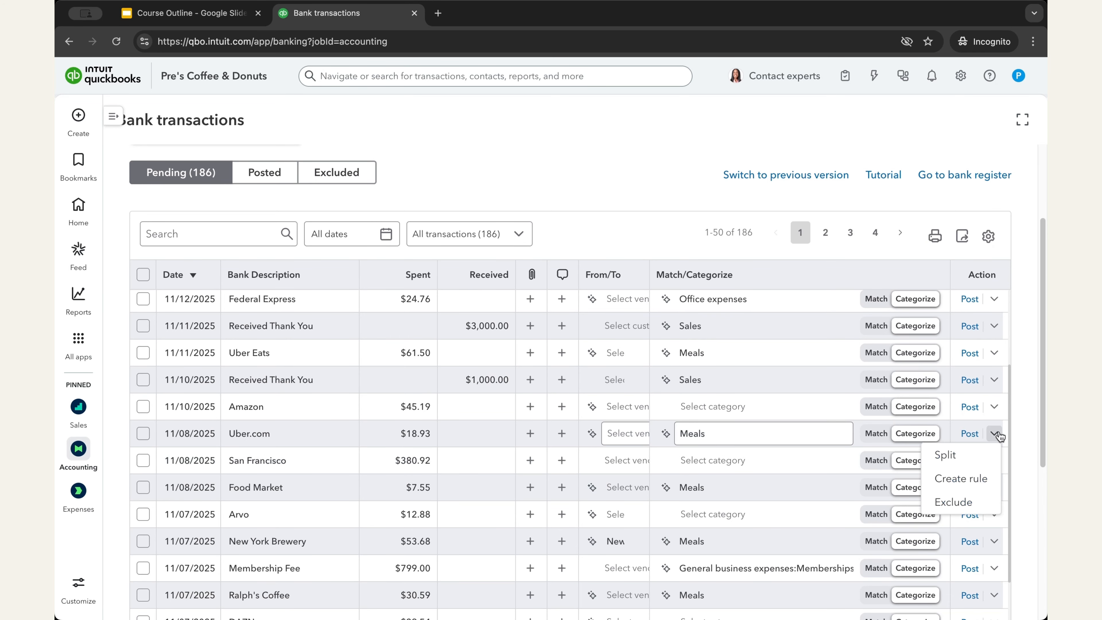
left_click(978, 477)
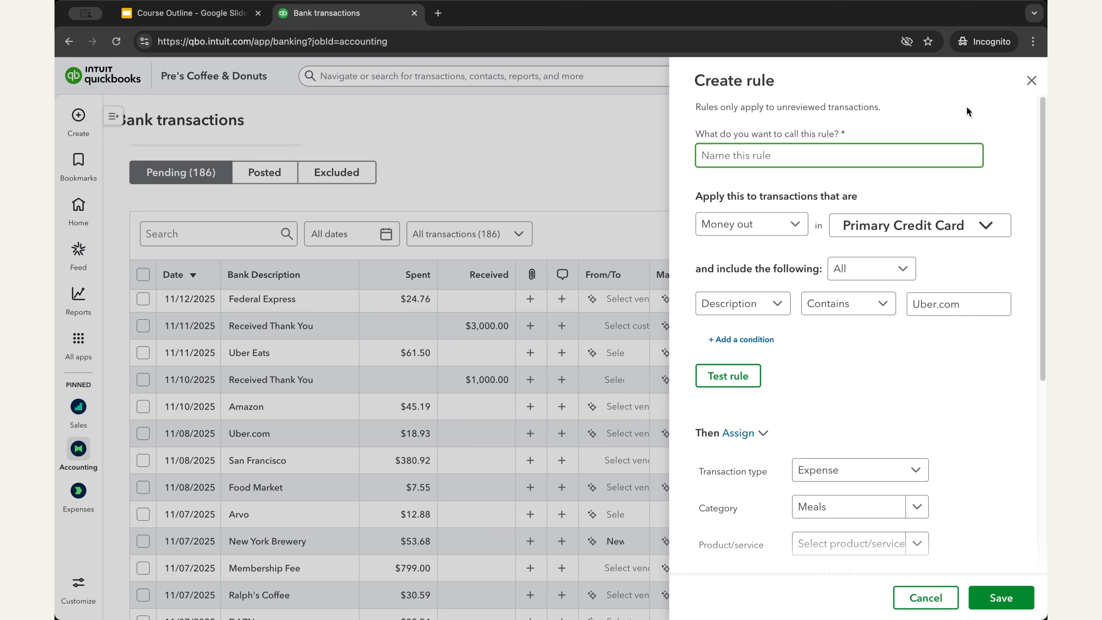
left_click(1033, 82)
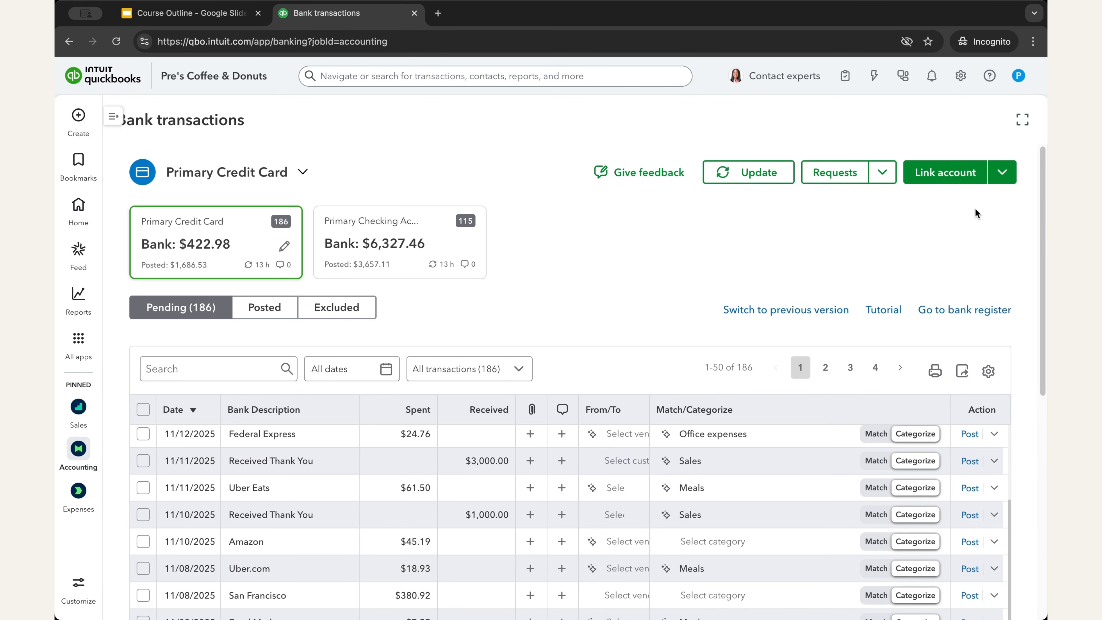
Open the accounting Rules page in a new browser tab, then reopen it there from the company settings.
left_click(1013, 175)
left_click(661, 262)
mouse_move(78, 338)
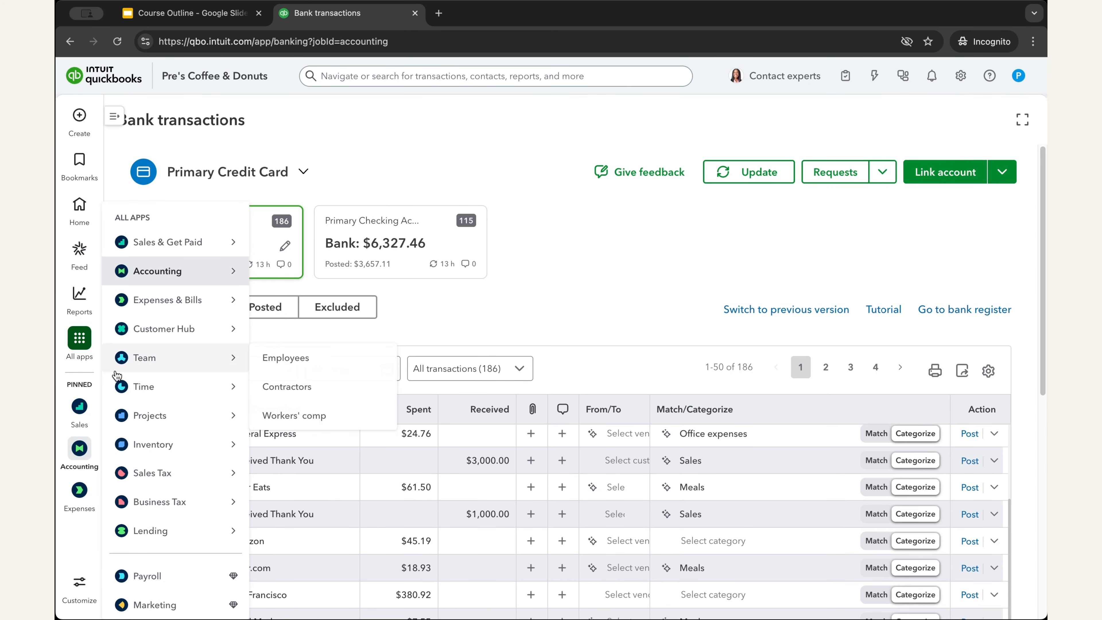
mouse_move(79, 449)
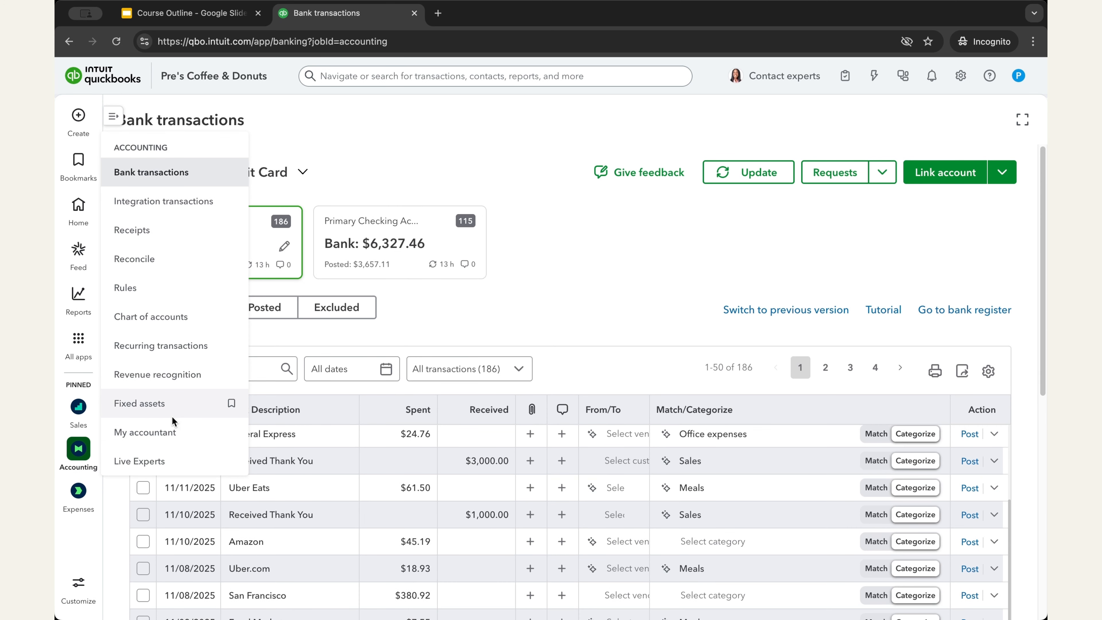
right_click(143, 284)
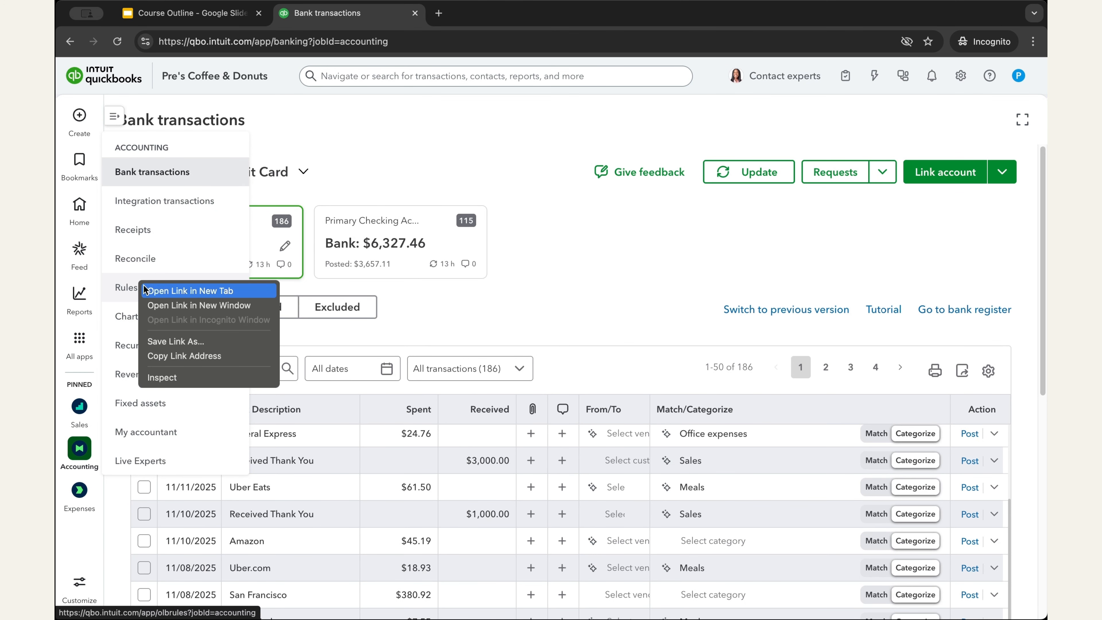
left_click(158, 290)
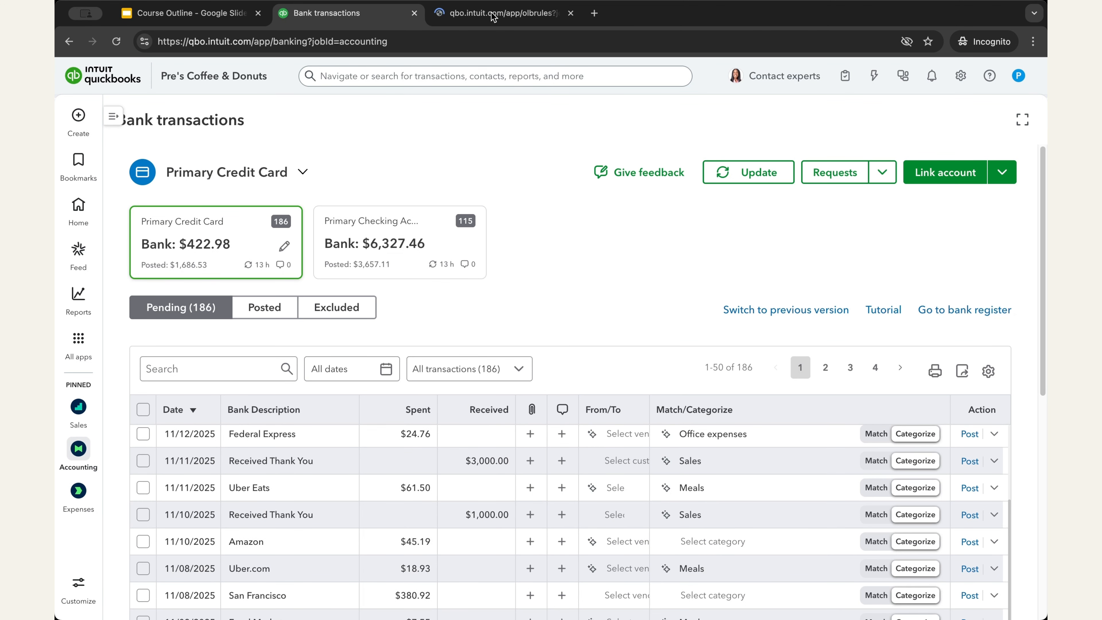
left_click(494, 16)
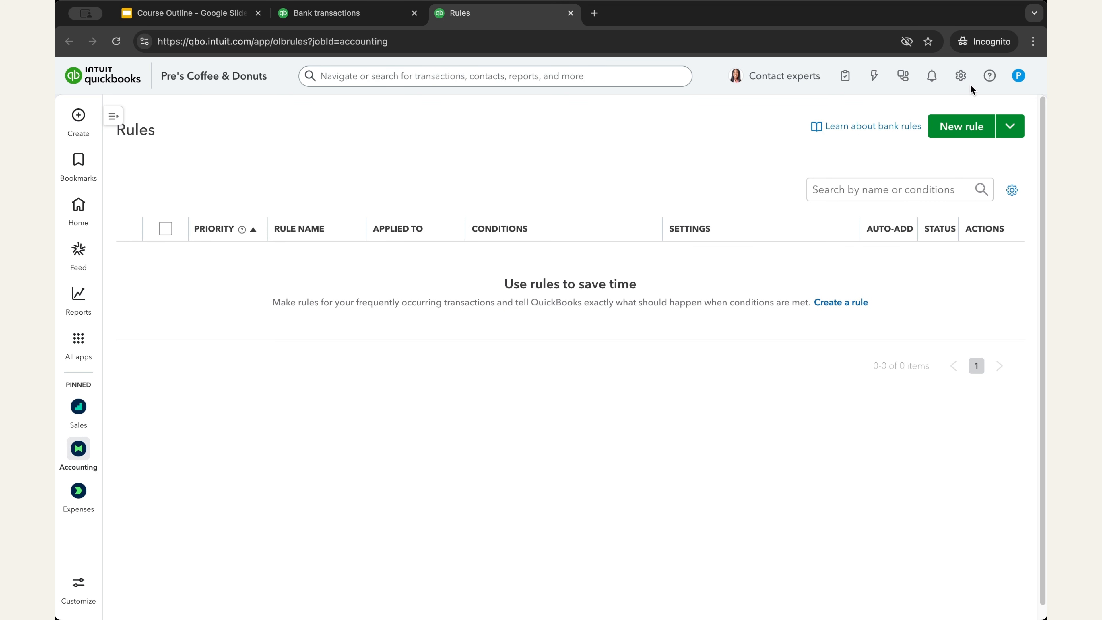
left_click(960, 76)
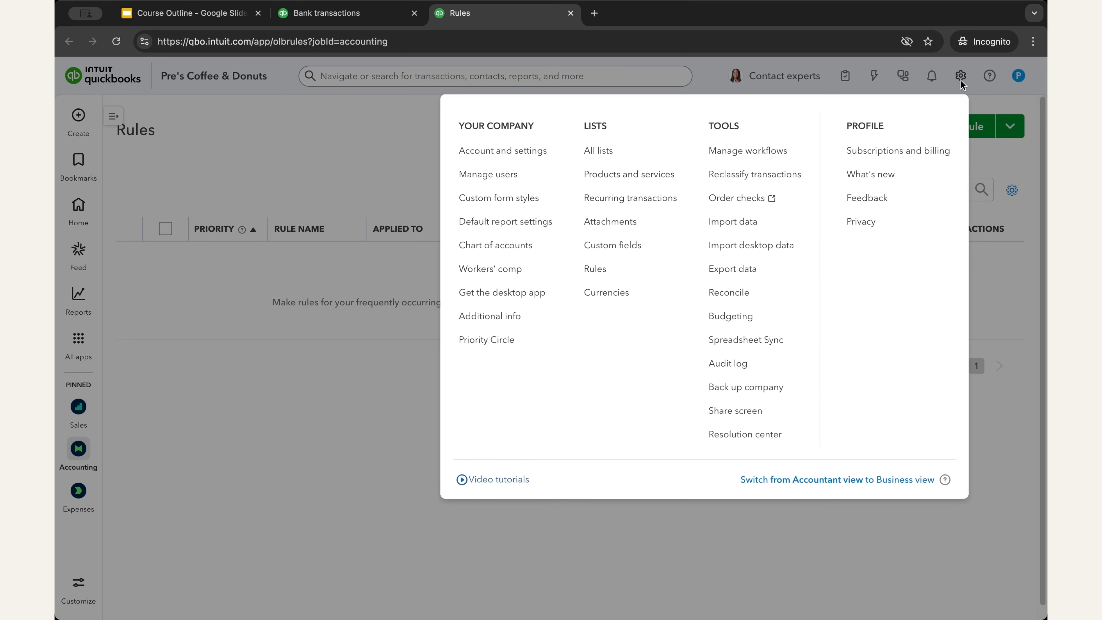
left_click(595, 268)
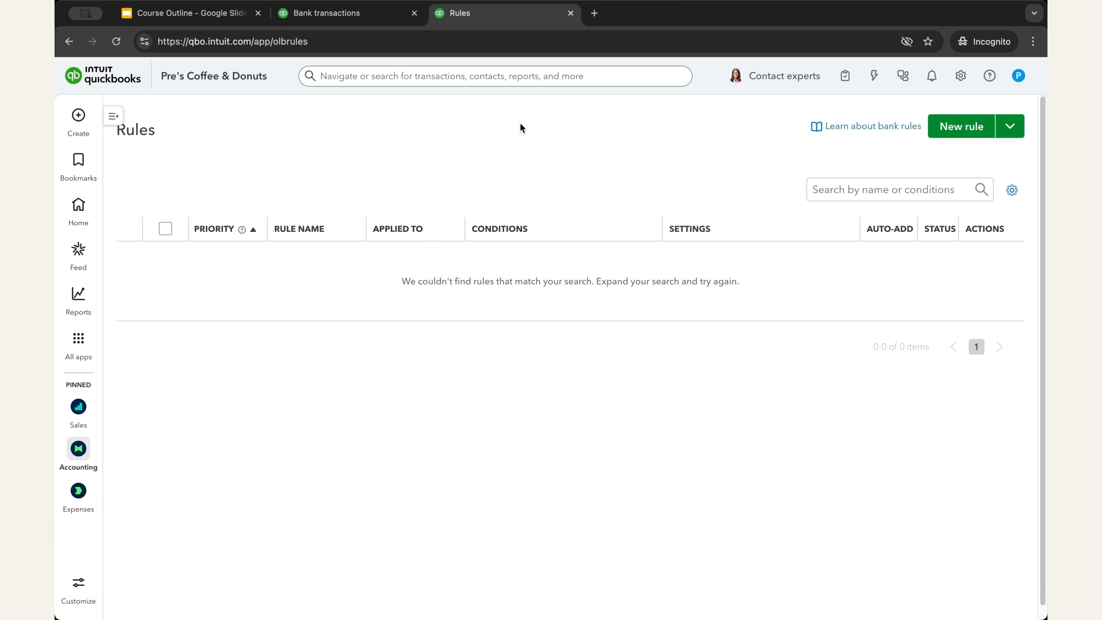
Review the pending Primary Credit Card transactions and their suggested categories in the bank transactions list.
left_click(323, 12)
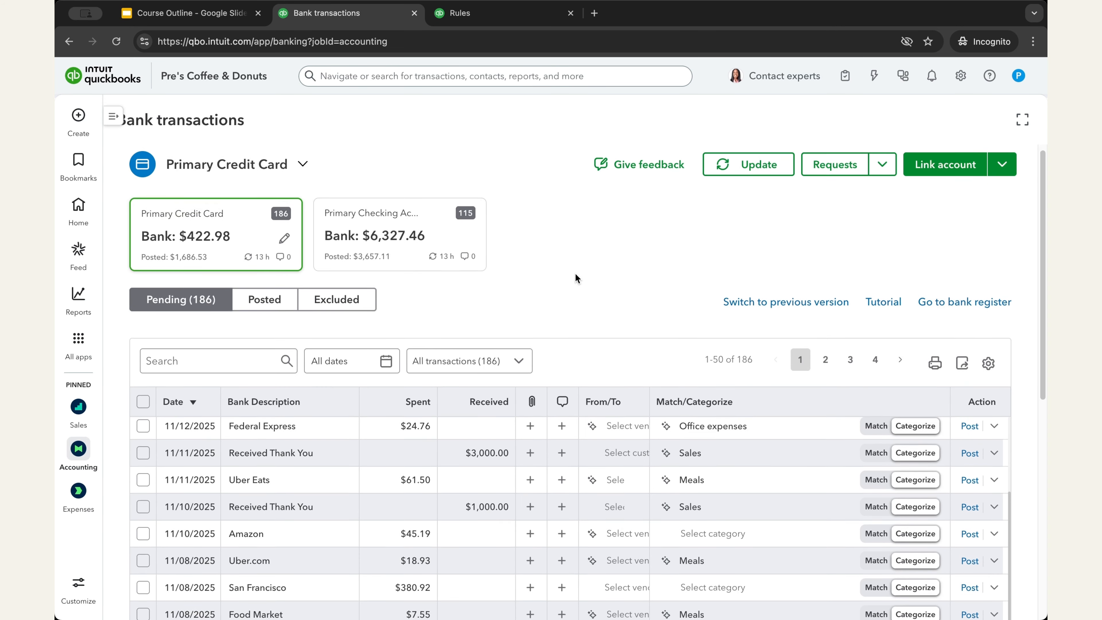
scroll(629, 331, "down", 3)
scroll(701, 342, "up", 5)
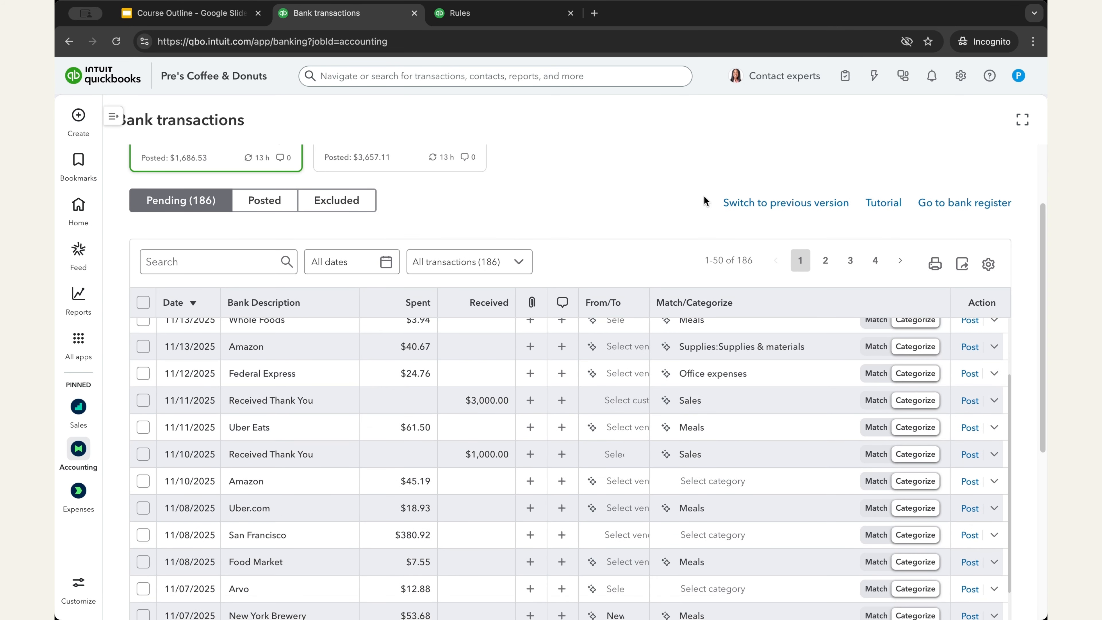
scroll(659, 318, "down", 2)
scroll(607, 282, "up", 3)
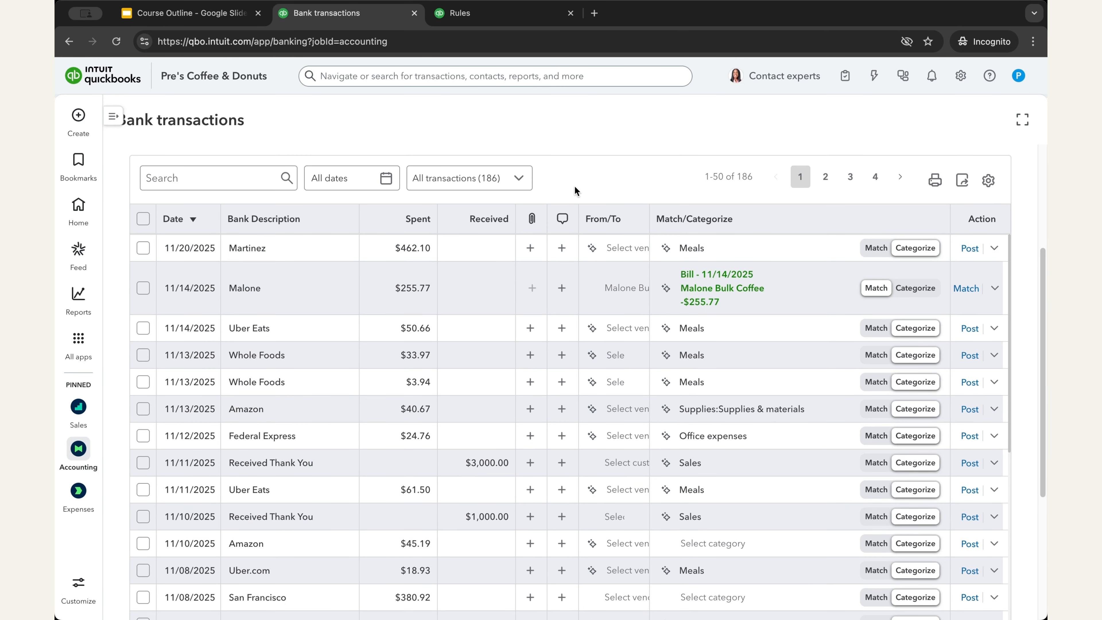
scroll(580, 173, "up", 3)
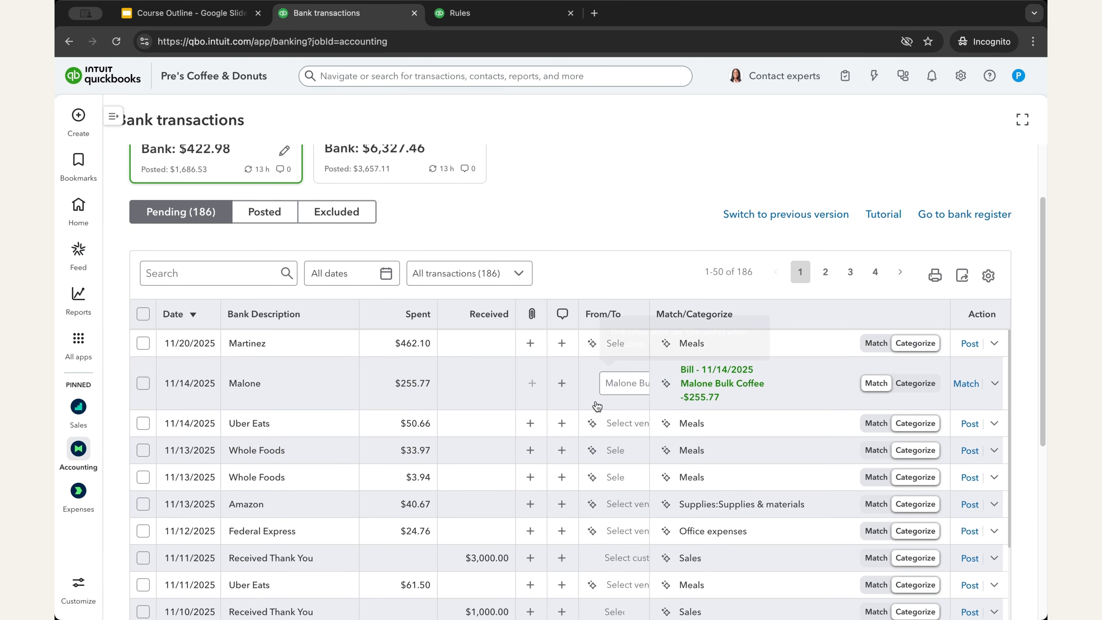
scroll(484, 440, "down", 1)
scroll(484, 441, "down", 3)
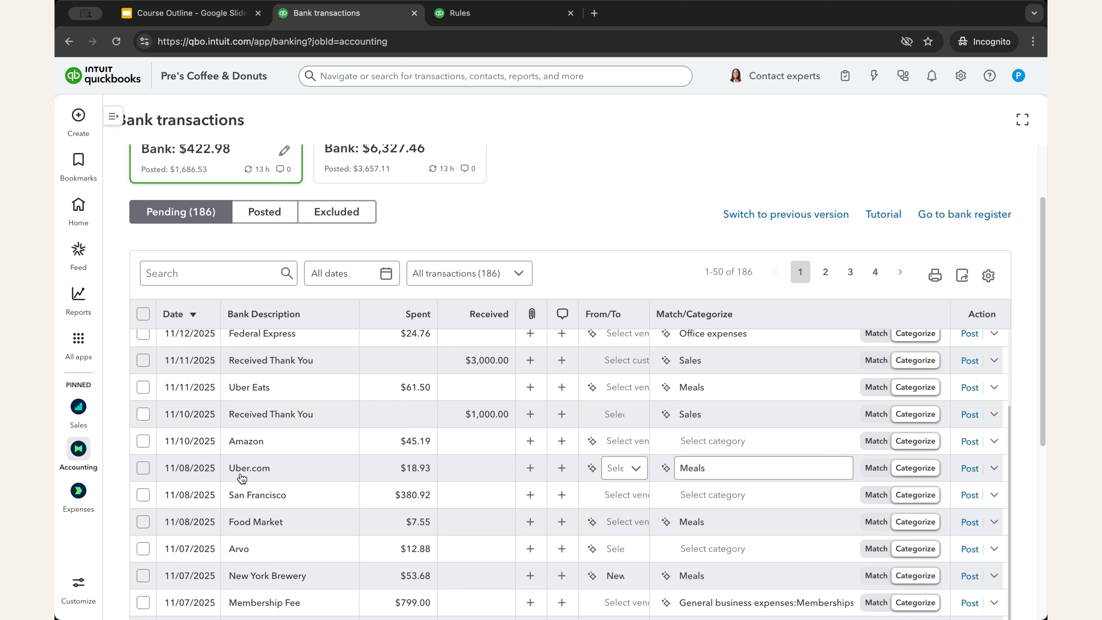
Search the category choices for "transport" on the 11/08/2025 Uber.com transaction, then dismiss them without assigning a category.
left_click(839, 473)
type("transport")
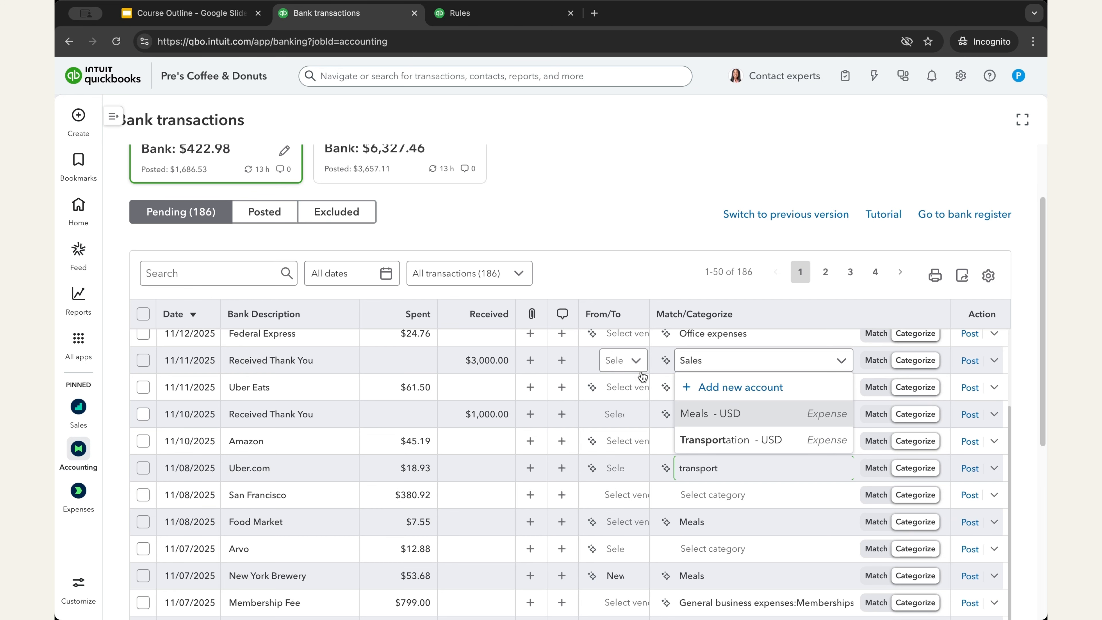
left_click(674, 232)
left_click(846, 470)
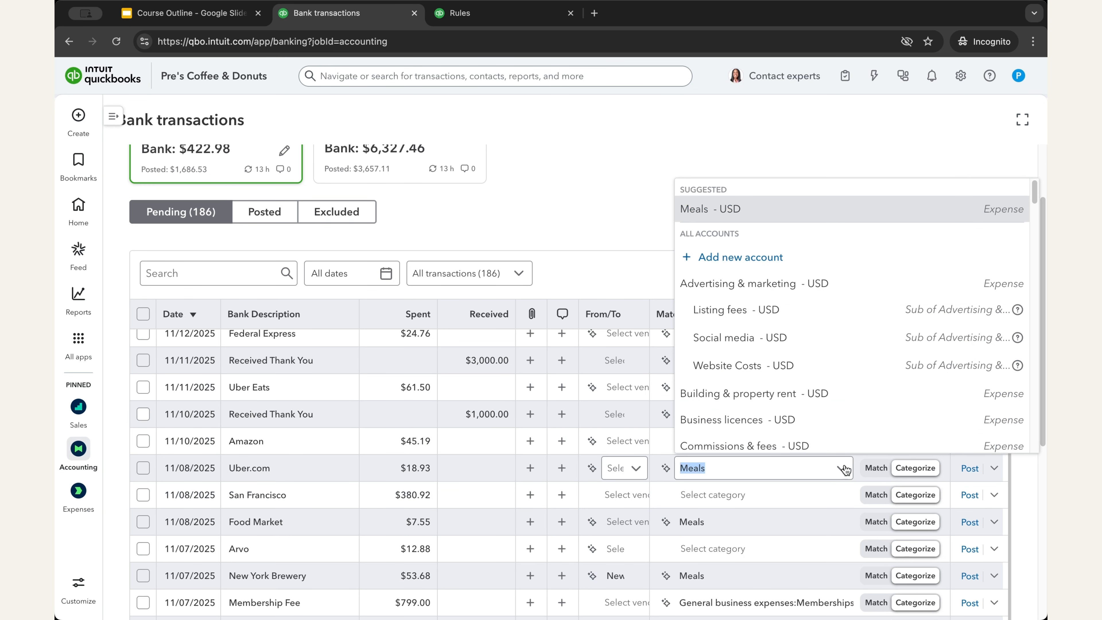
left_click(696, 153)
Start a new rule on the Rules page, name it "Uber.com Rule" and keep it applied to Money out transactions.
left_click(485, 18)
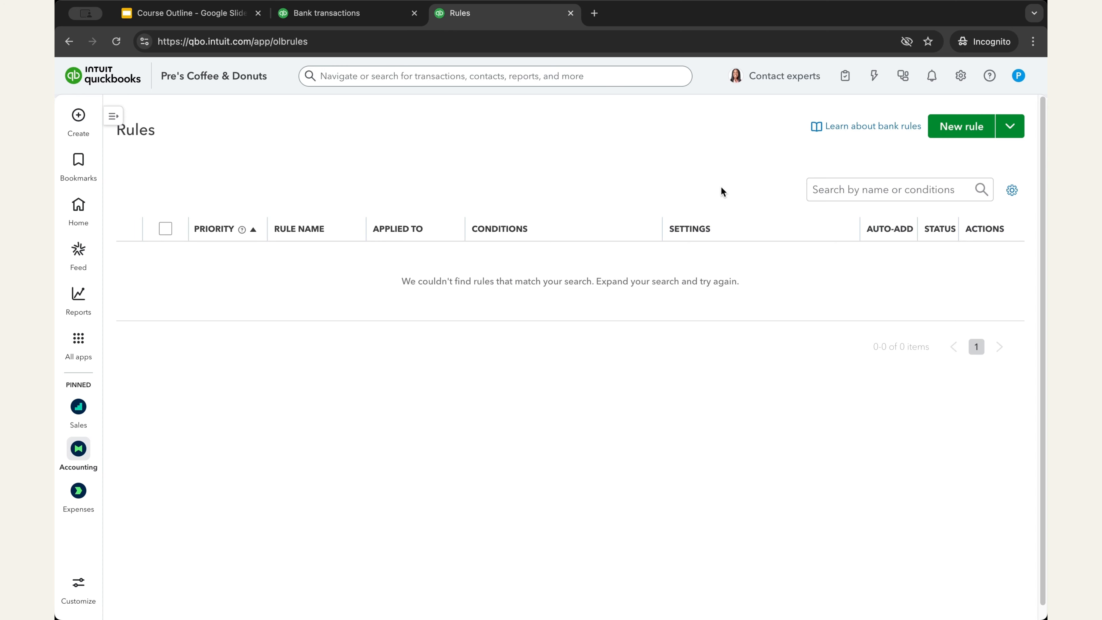
left_click(971, 130)
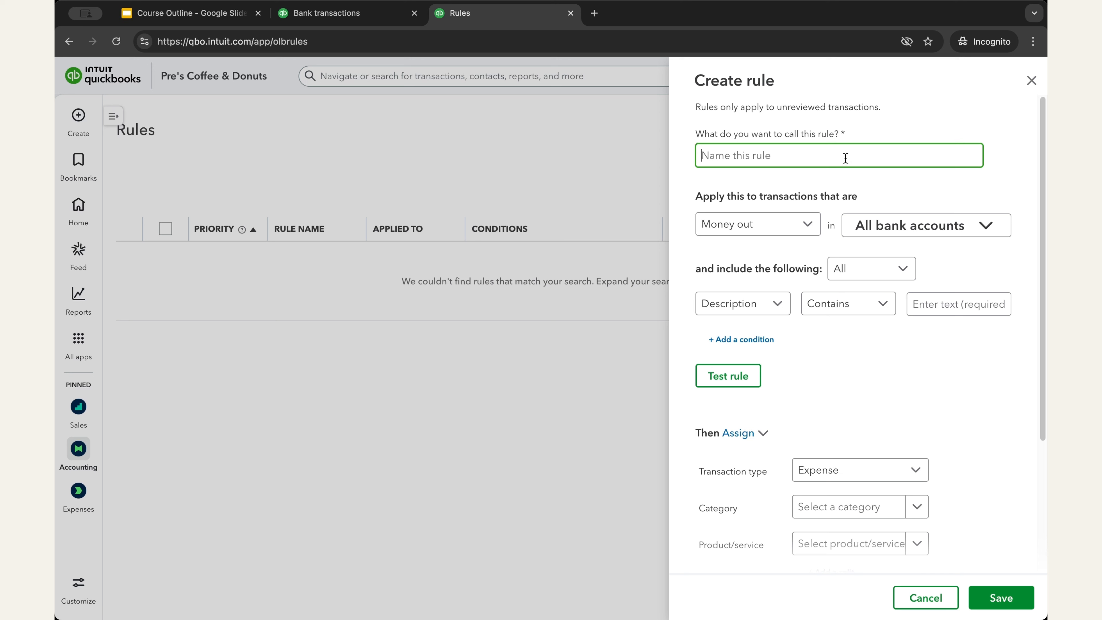
type("Uber.com Rule")
left_click(806, 225)
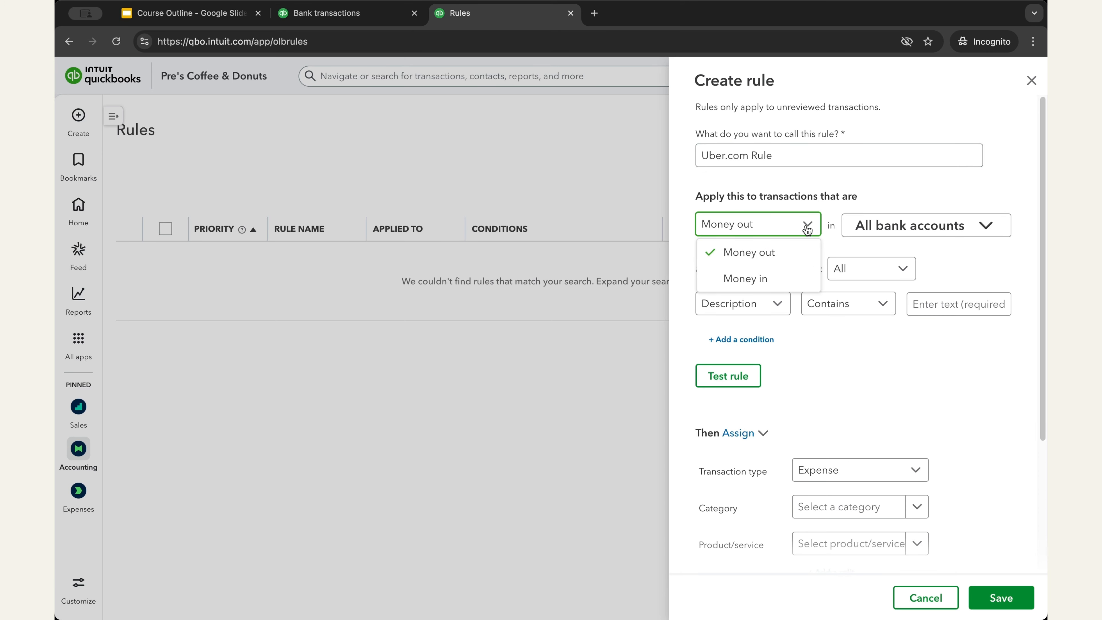
left_click(783, 186)
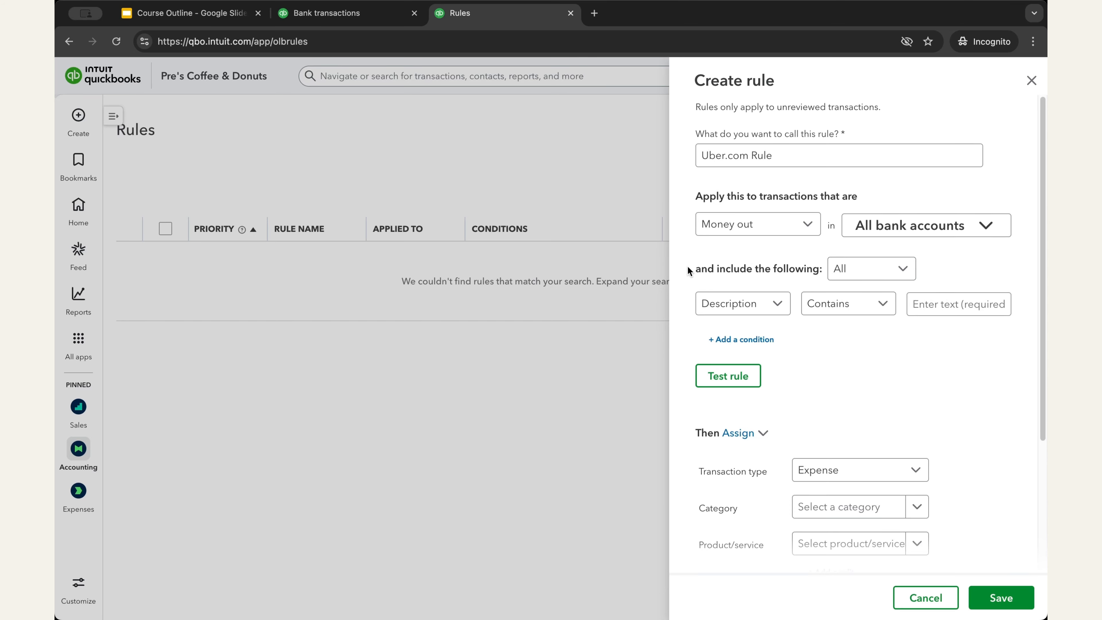
Switch the rule's condition matching to Any, then set it back to All.
left_click(903, 271)
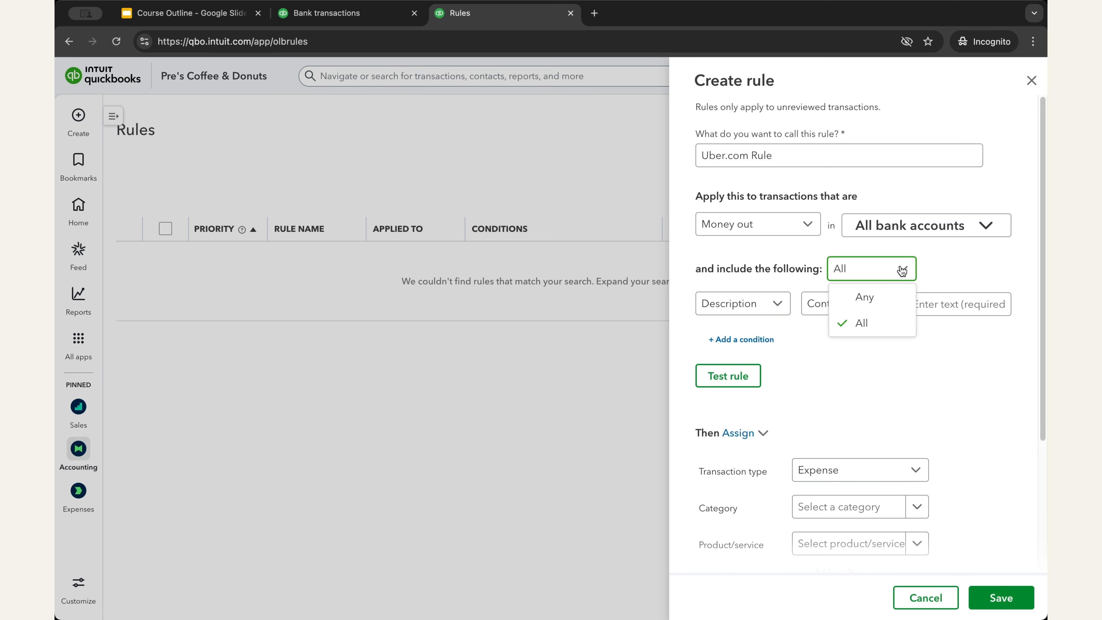
left_click(952, 267)
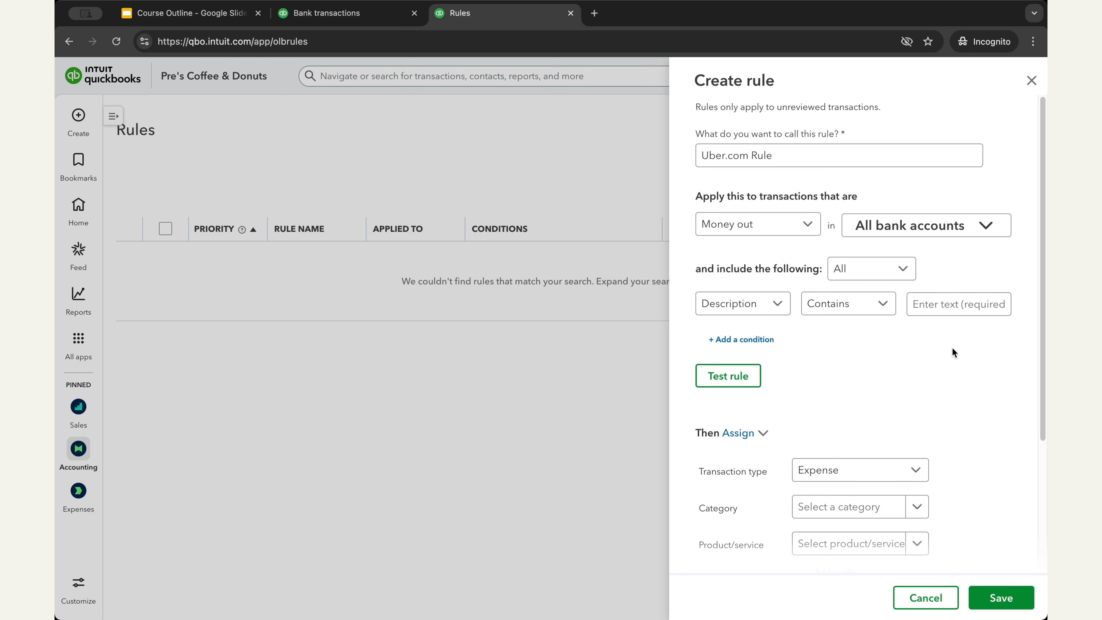
left_click(903, 267)
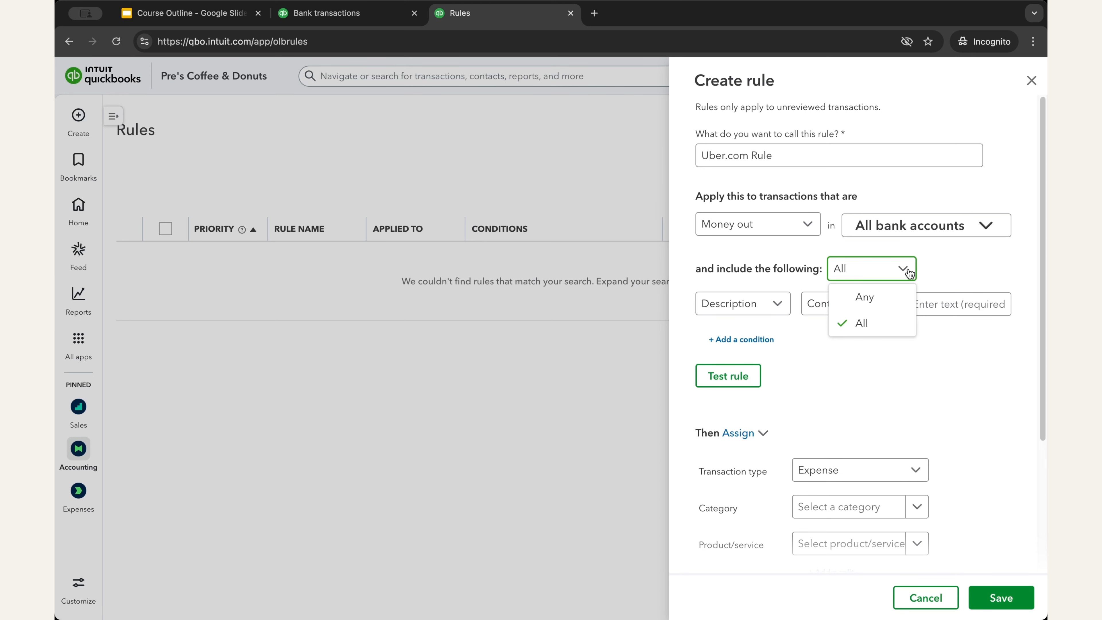
left_click(891, 300)
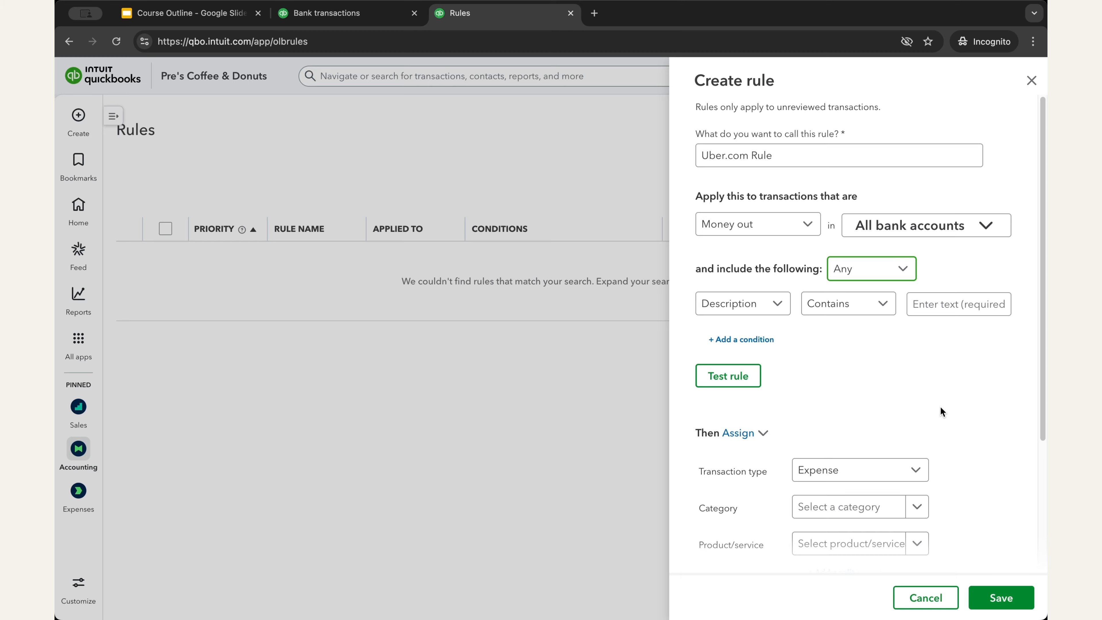
left_click(888, 270)
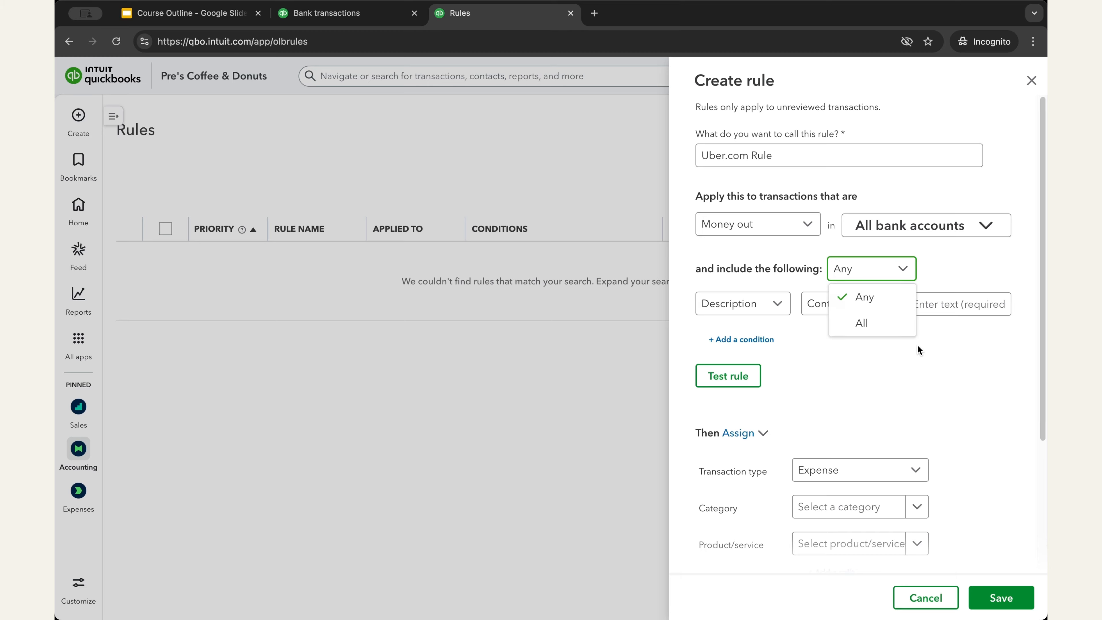
left_click(868, 325)
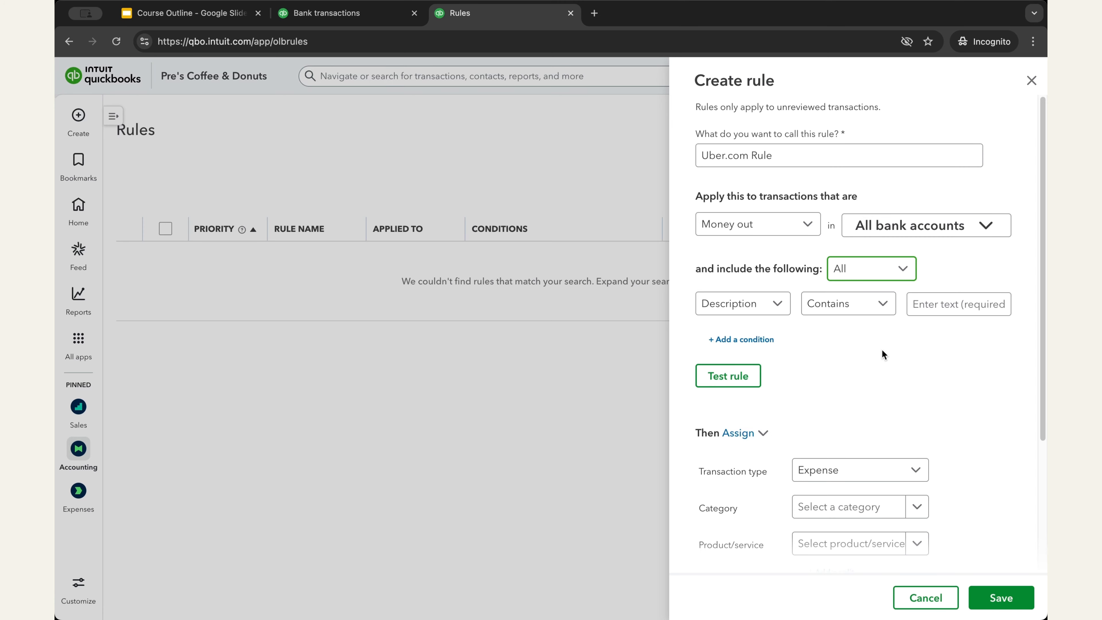
Examine the rule's available condition types and compare them with the bank descriptions and amounts of the pending transactions.
left_click(779, 308)
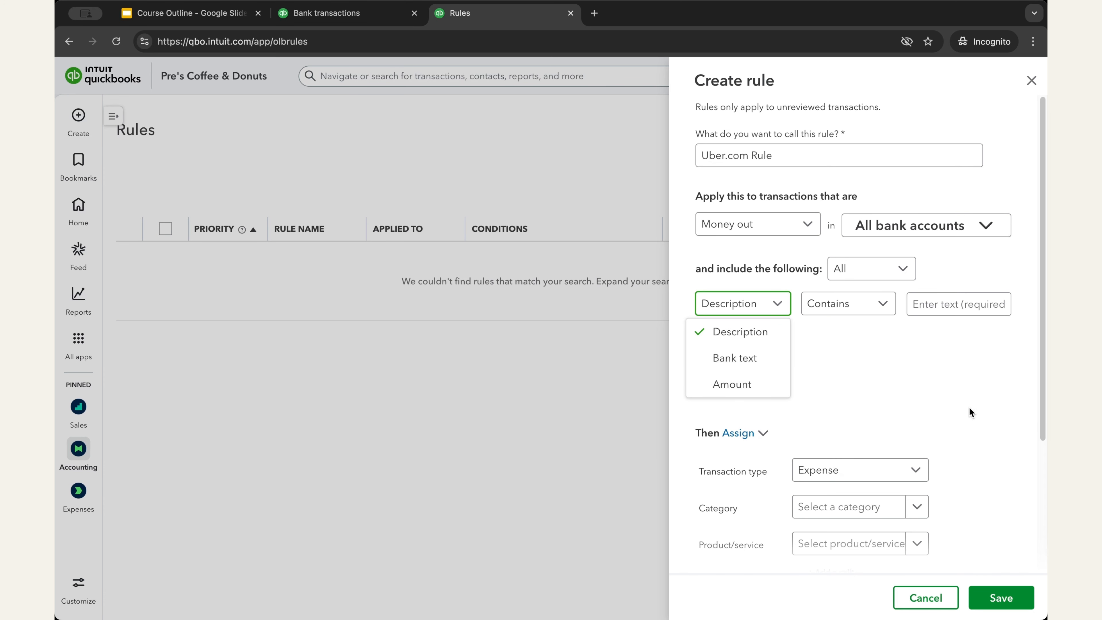
left_click(331, 18)
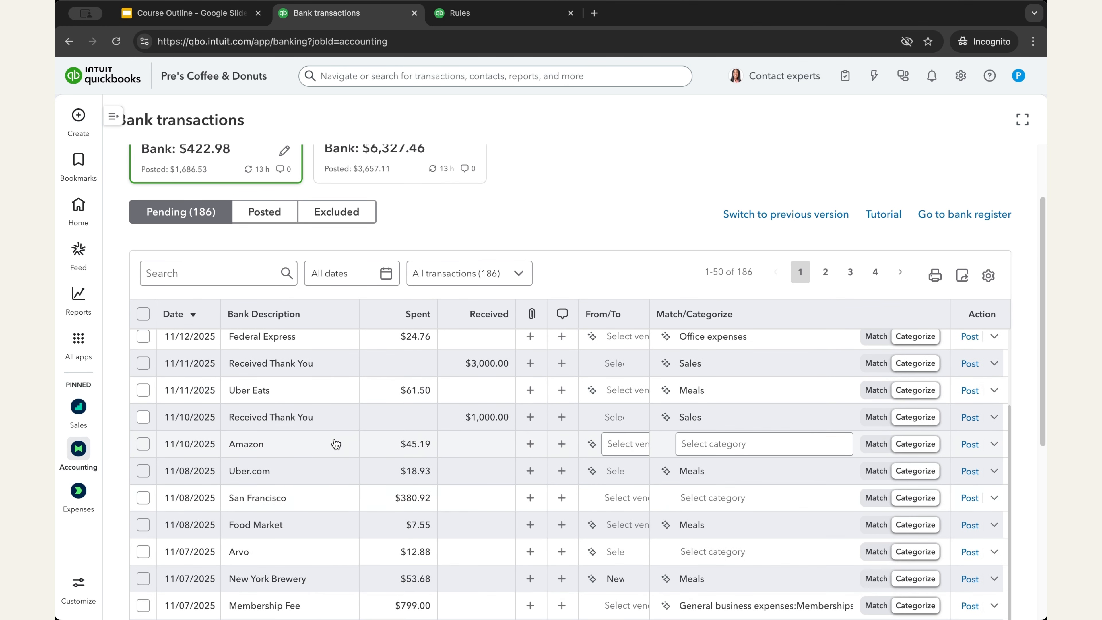
scroll(335, 443, "up", 4)
scroll(336, 444, "down", 4)
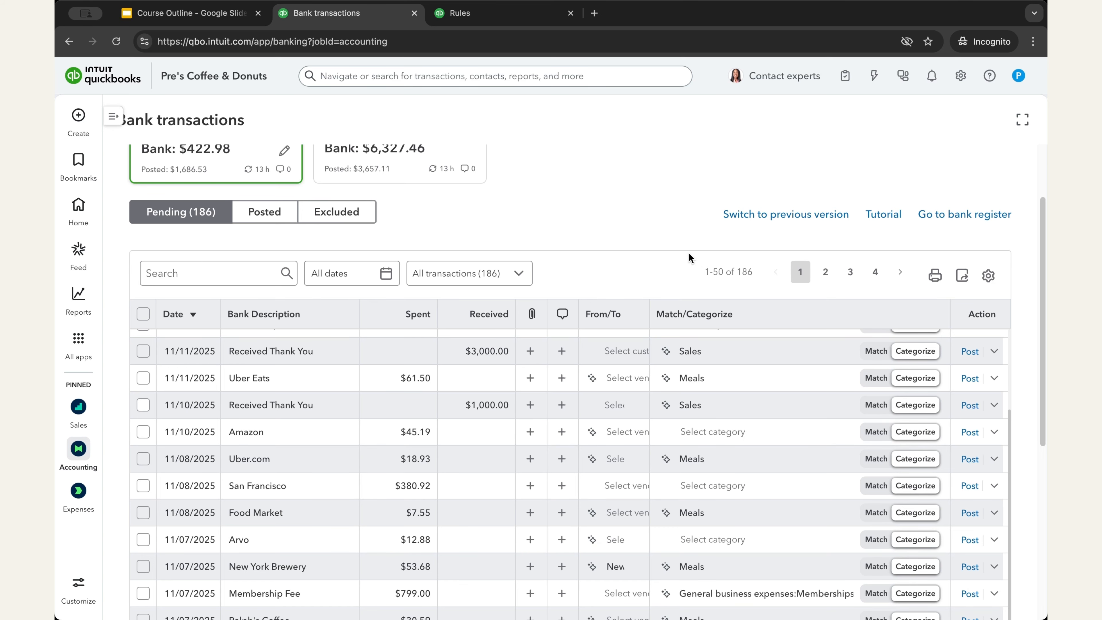
left_click(499, 18)
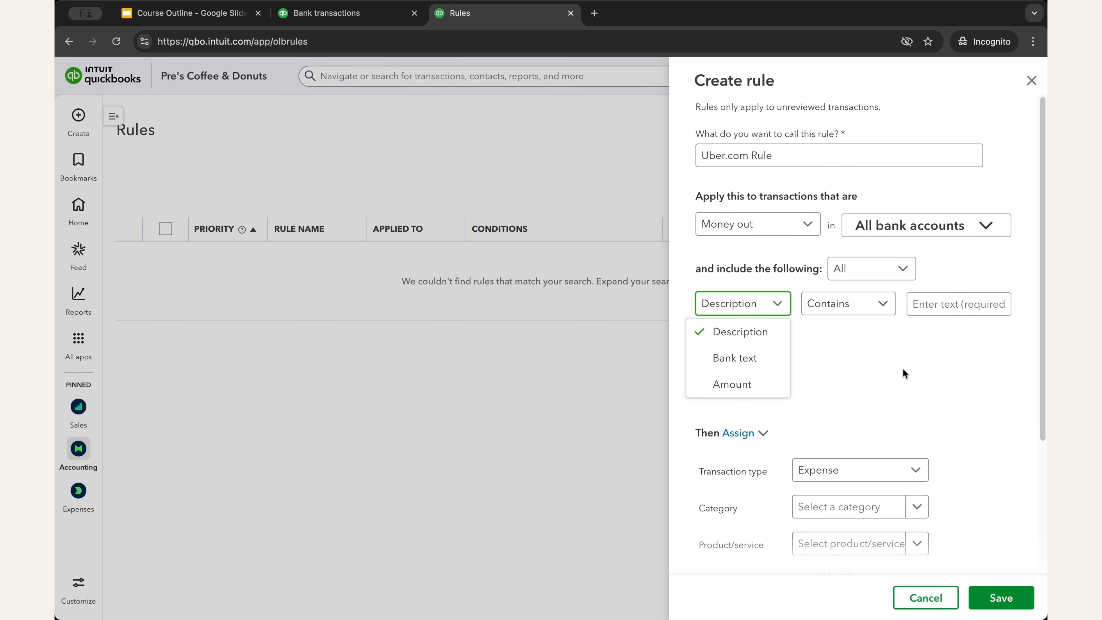
left_click(330, 13)
scroll(563, 317, "down", 10)
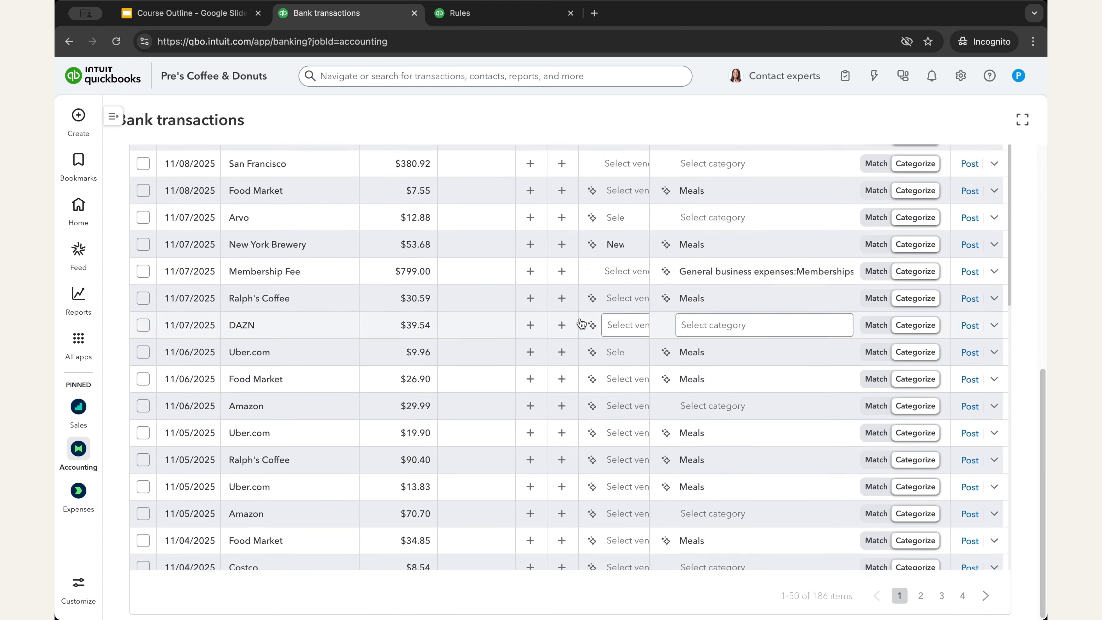
scroll(584, 320, "down", 7)
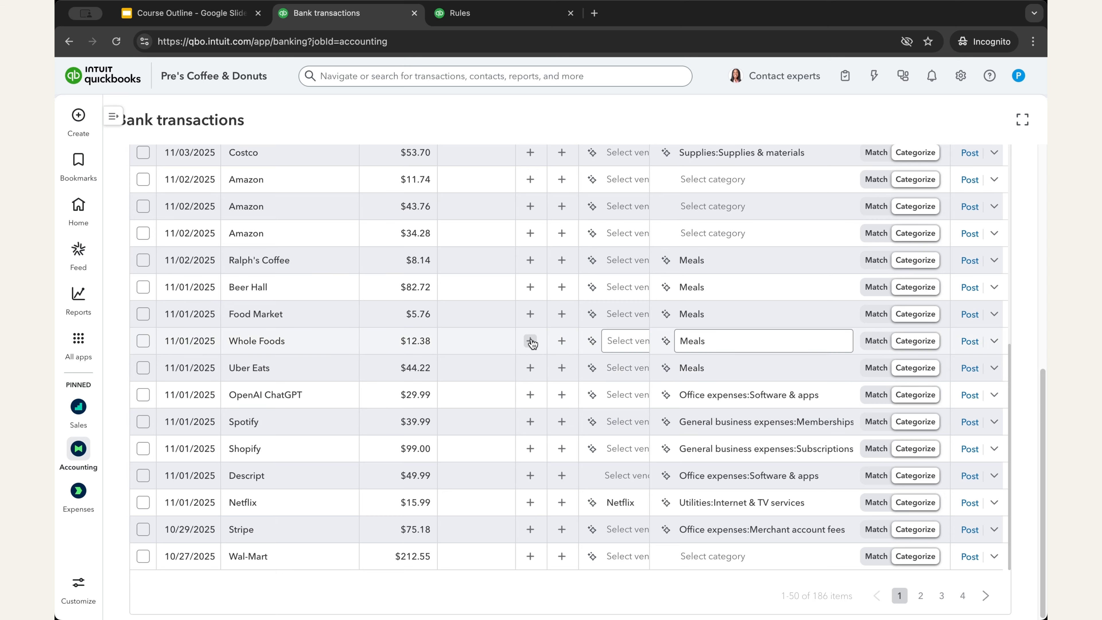
Return to the Uber.com Rule form and set its first condition to Description Contains "Uber".
left_click(451, 12)
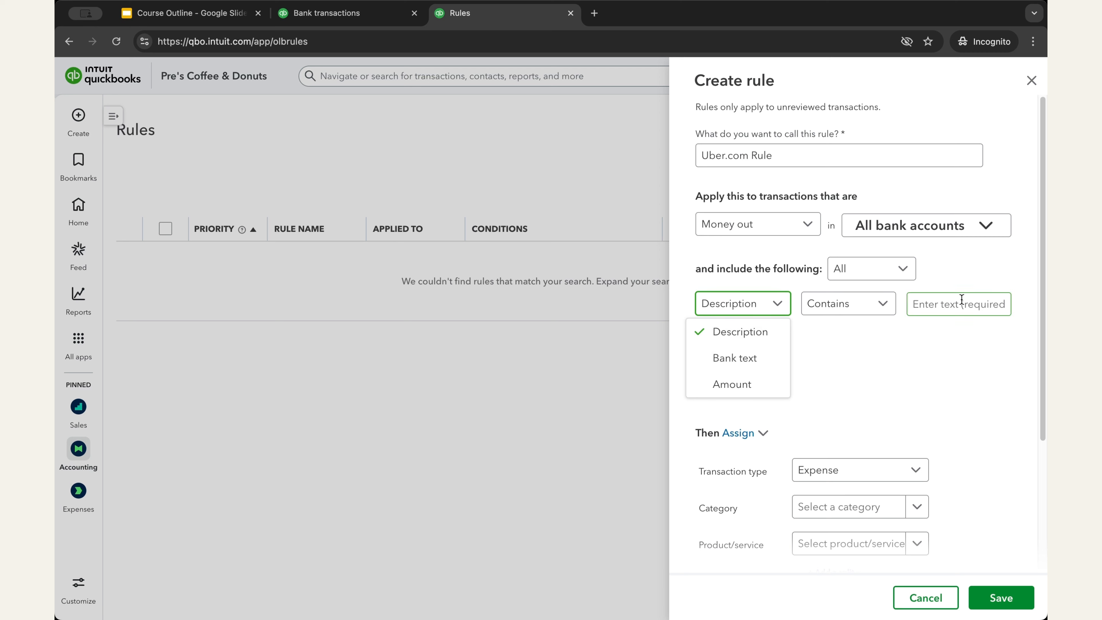
left_click(915, 356)
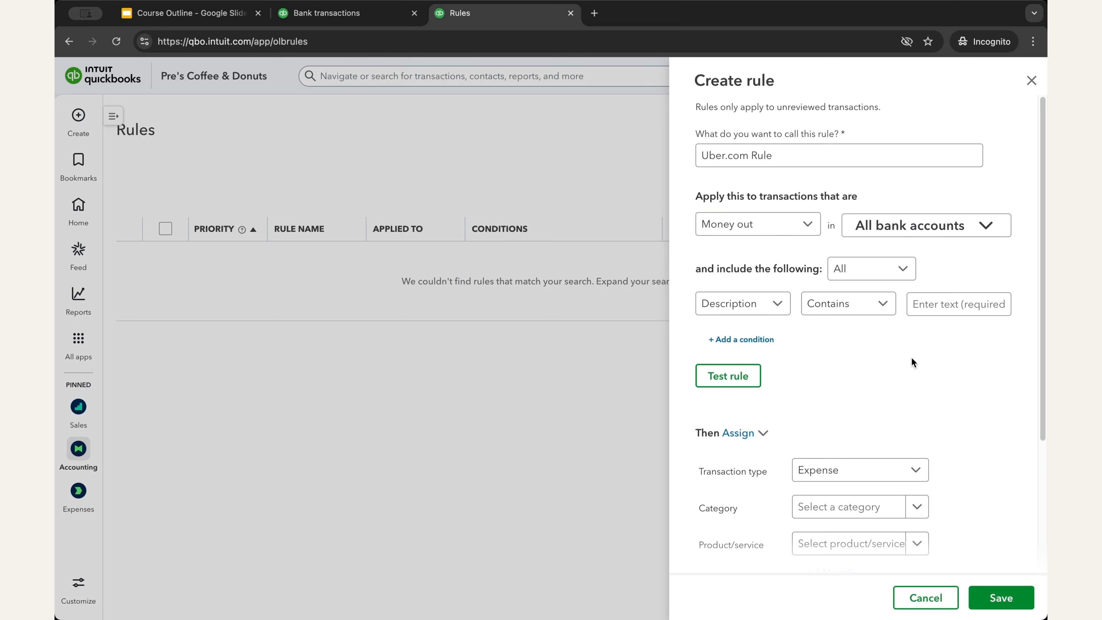
left_click(778, 308)
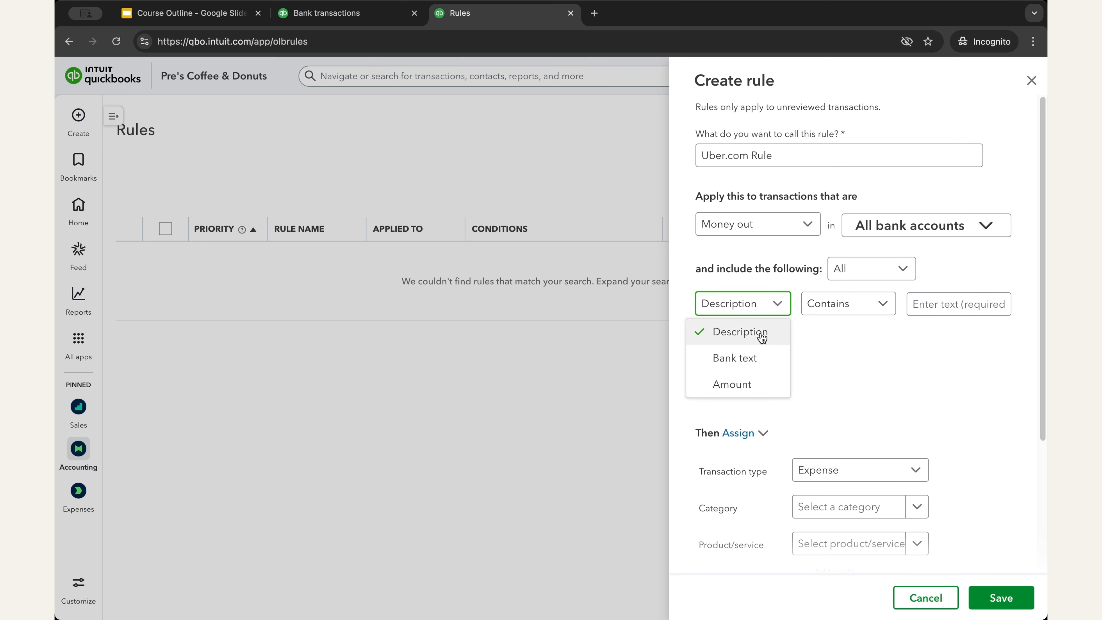
left_click(951, 385)
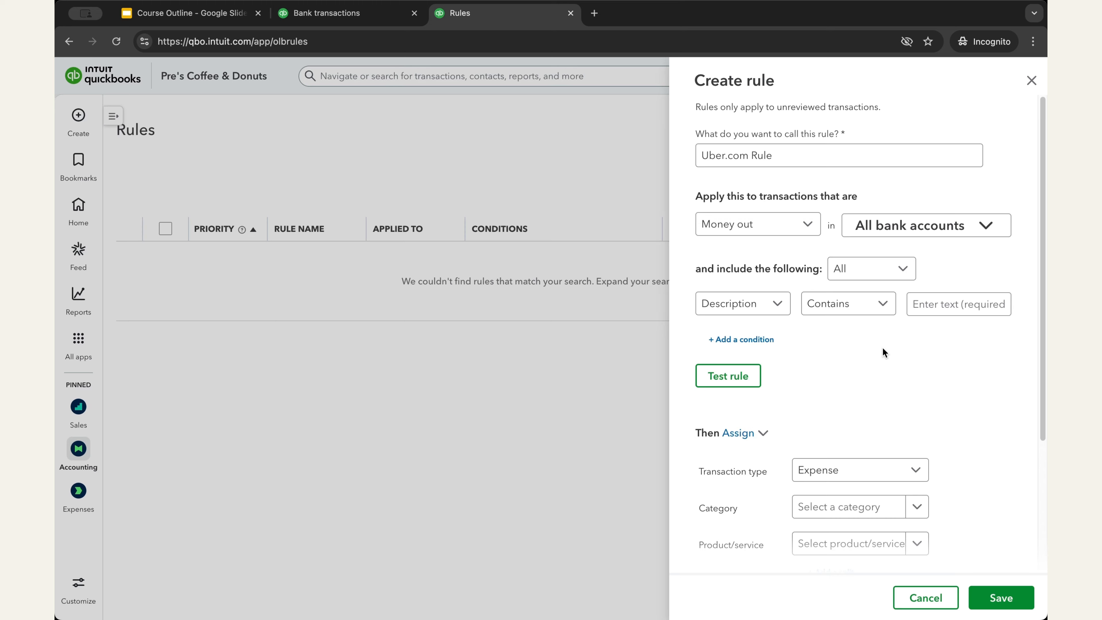
left_click(777, 313)
left_click(882, 313)
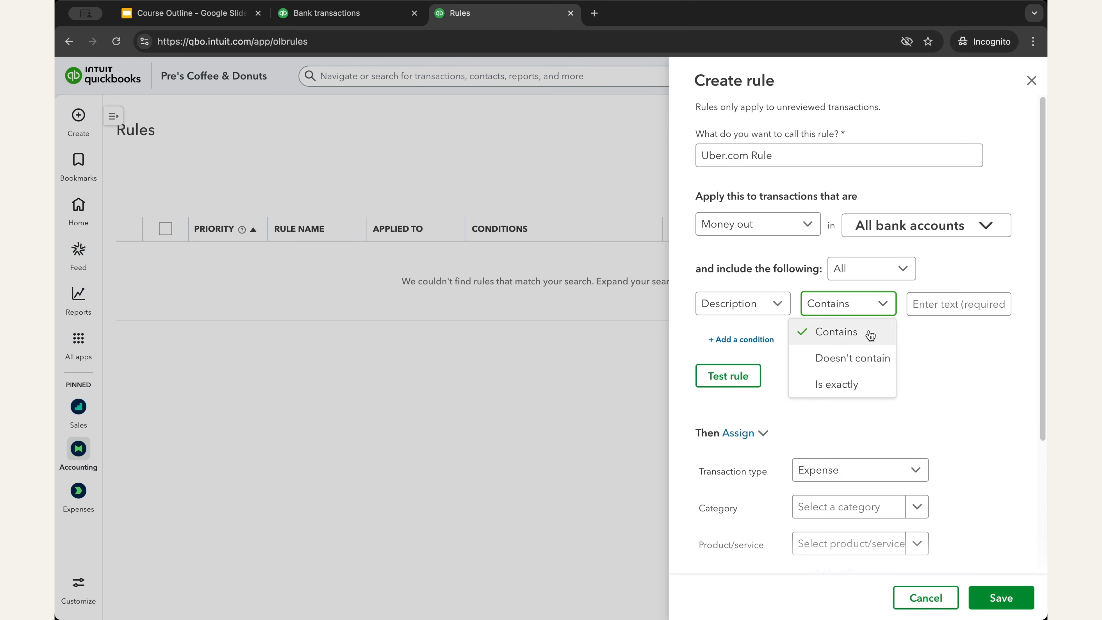
left_click(952, 308)
type("Uber")
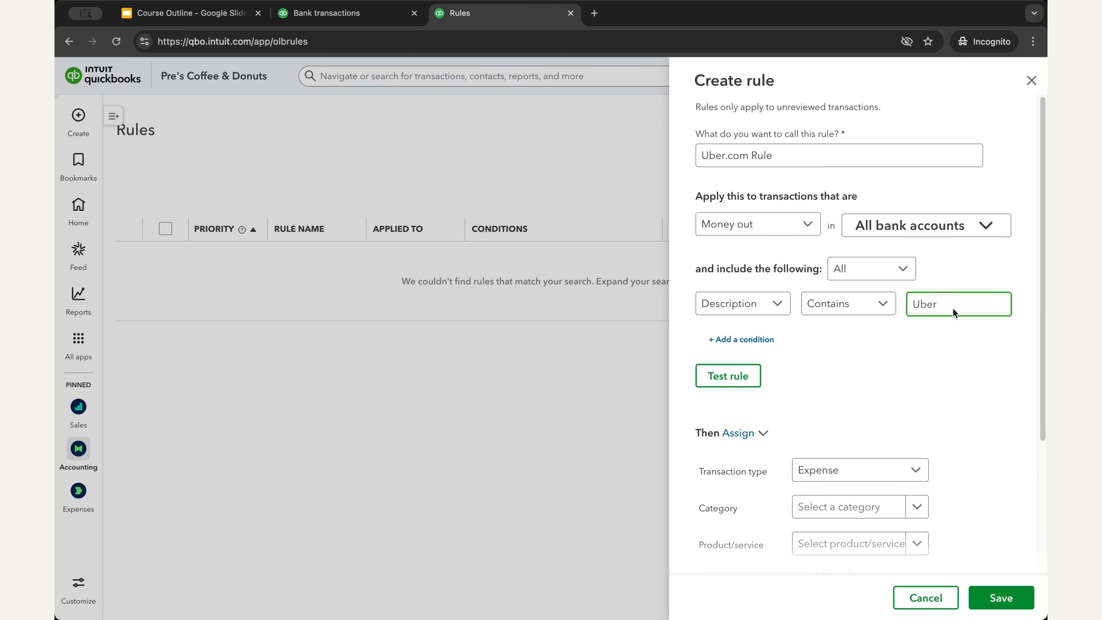
Compare the Uber.com and Uber Eats bank descriptions in the pending transactions with the rule's "Uber" condition.
left_click(334, 18)
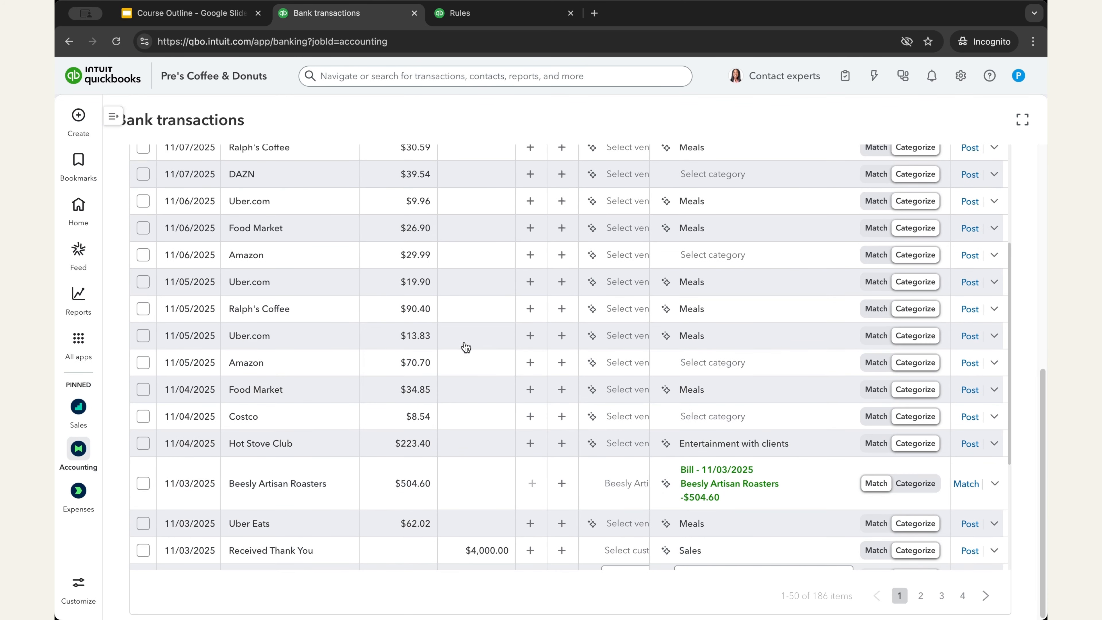
scroll(466, 347, "up", 10)
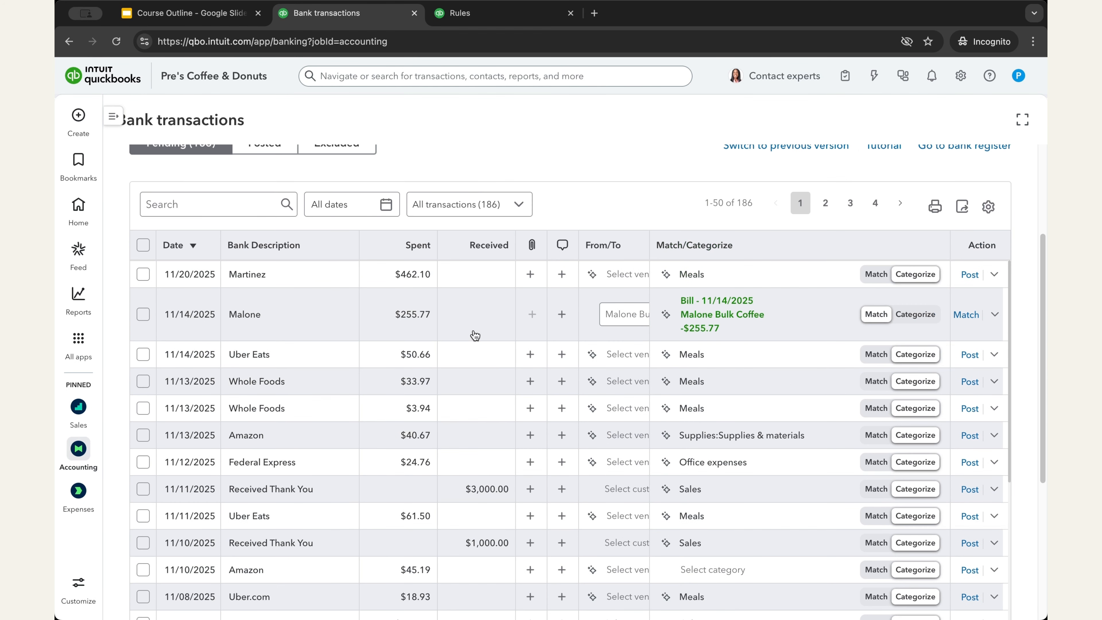
scroll(477, 347, "down", 5)
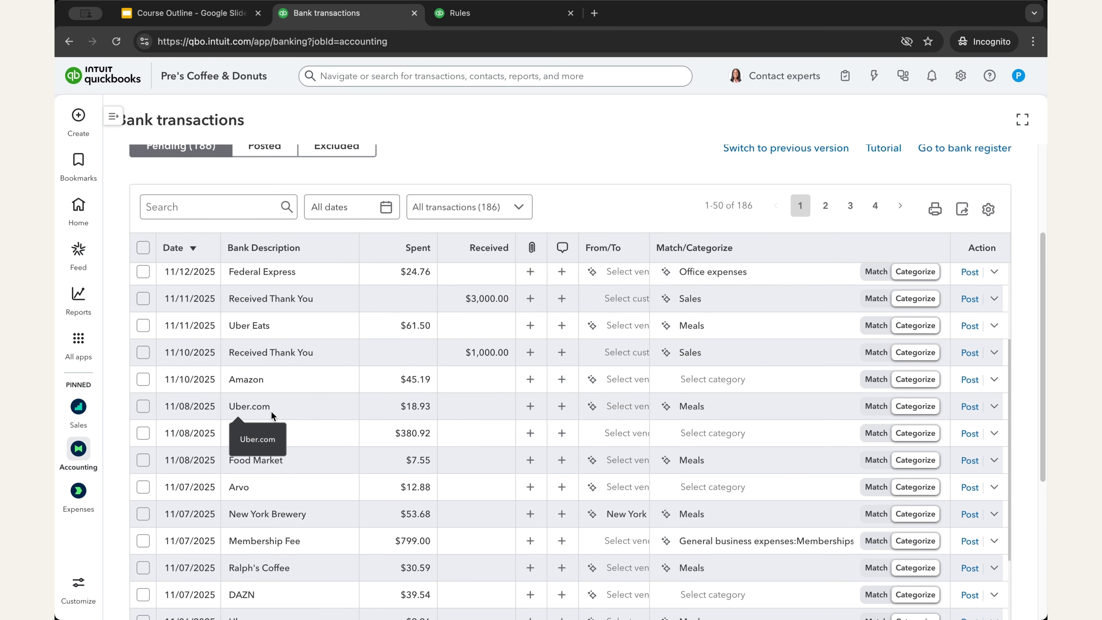
left_click(499, 18)
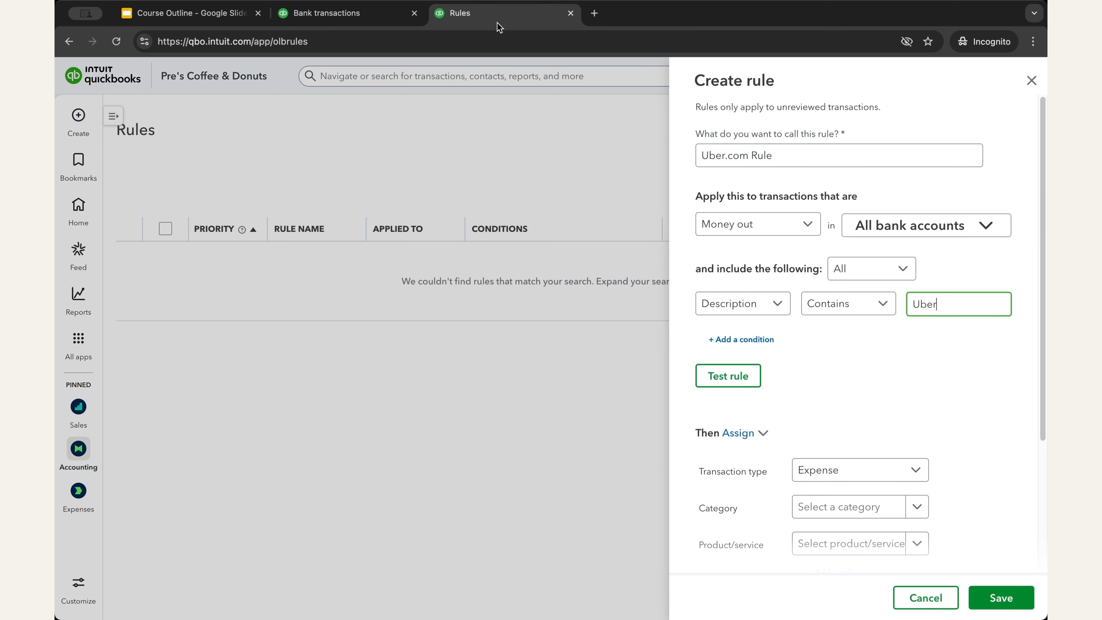
left_click(935, 368)
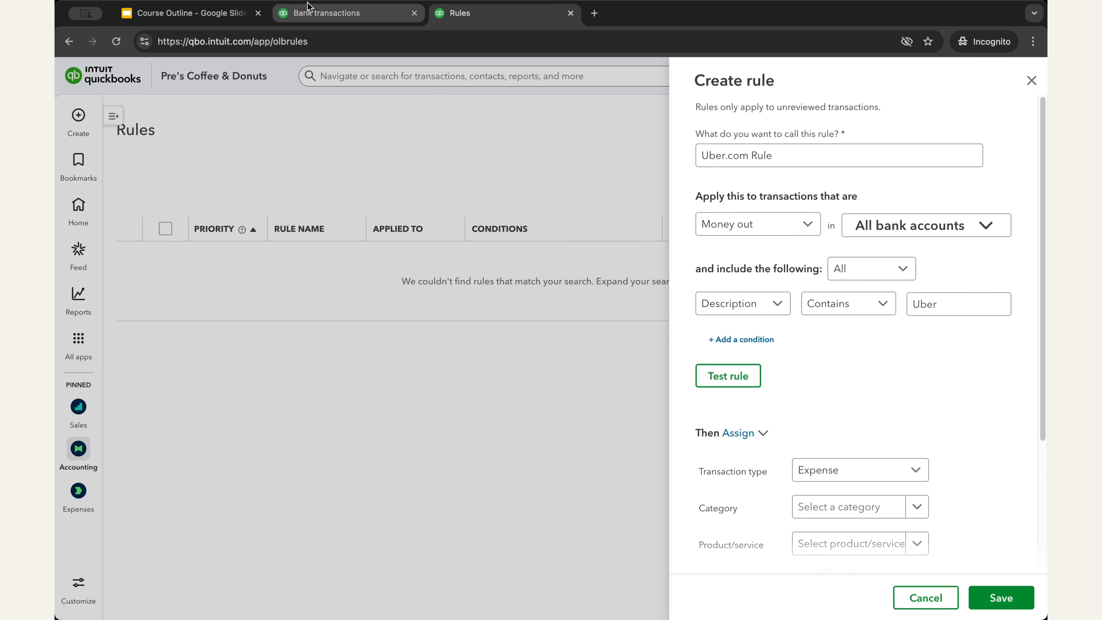
left_click(310, 13)
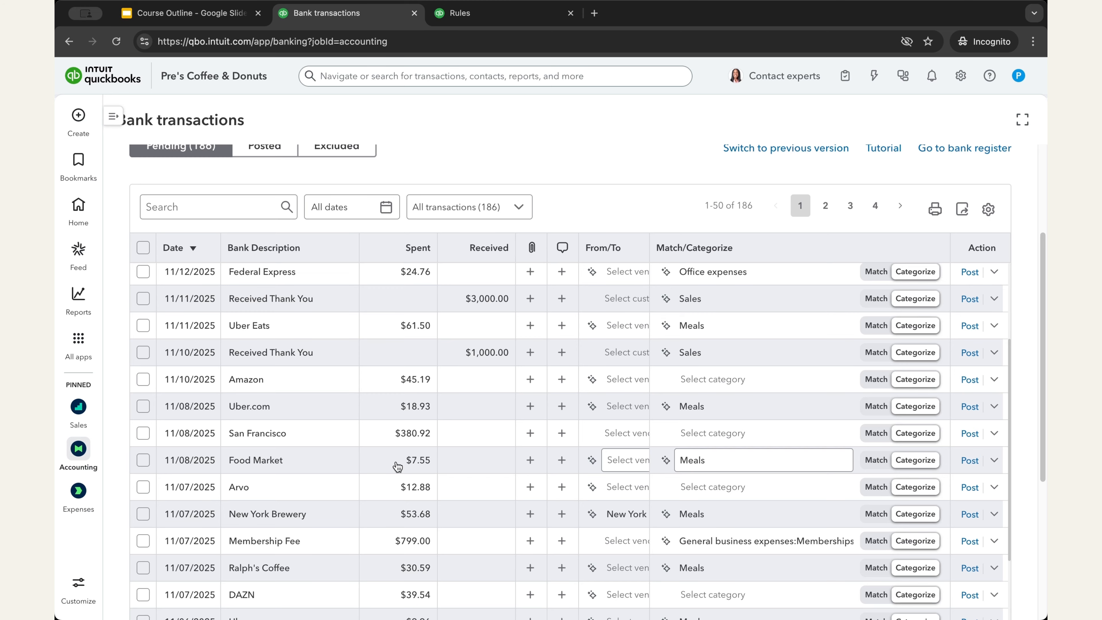
key("ctrl+Tab")
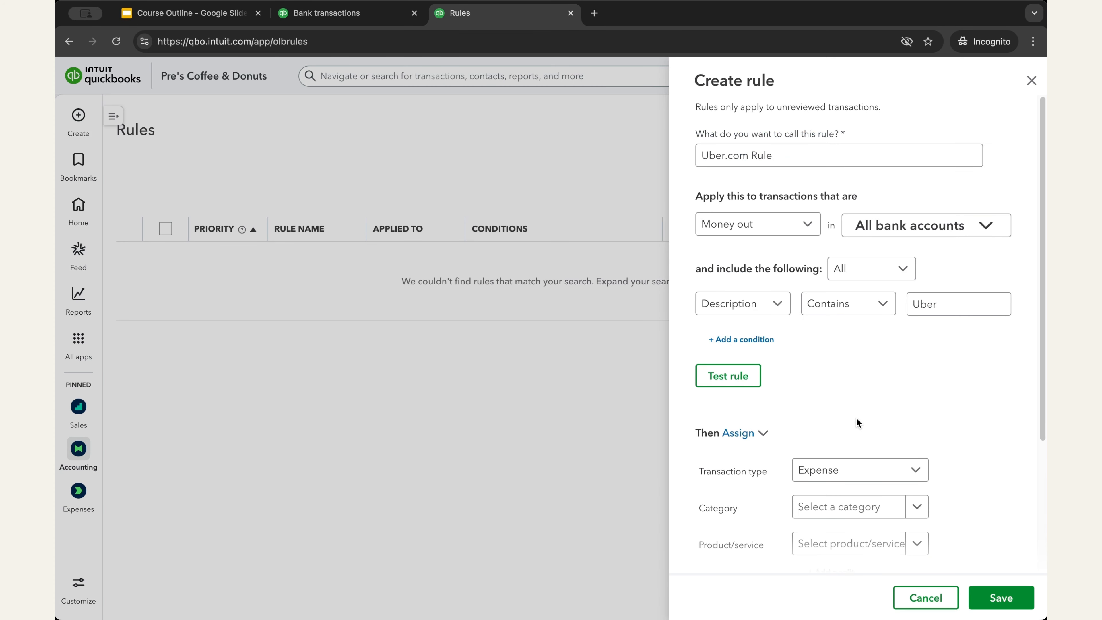
Add a second condition to the rule, Description Doesn't contain "Eats".
left_click(760, 340)
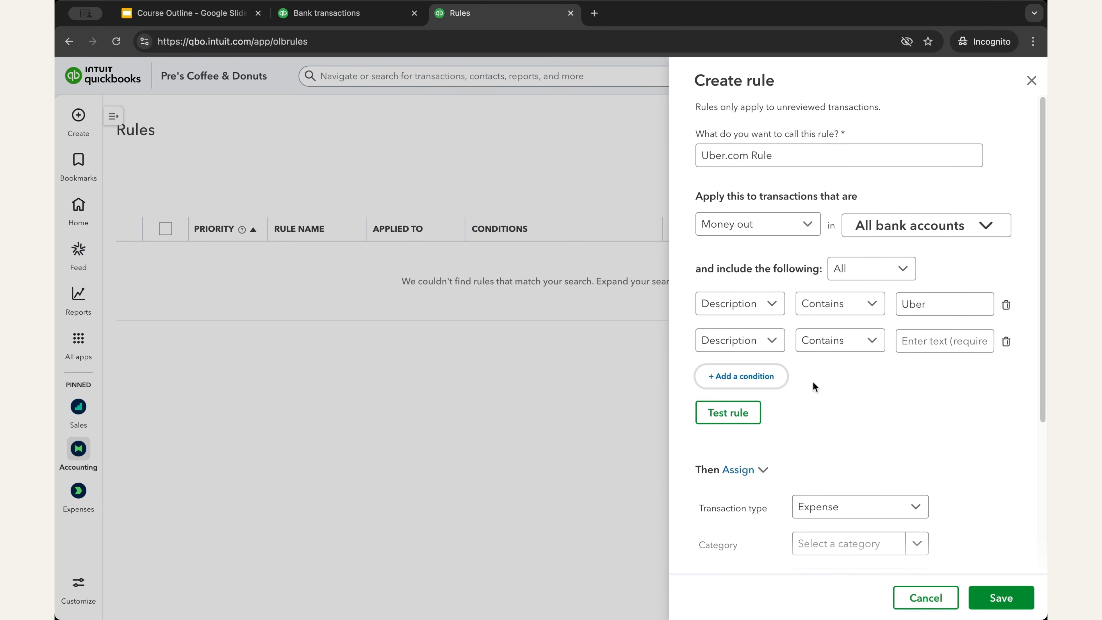
left_click(772, 347)
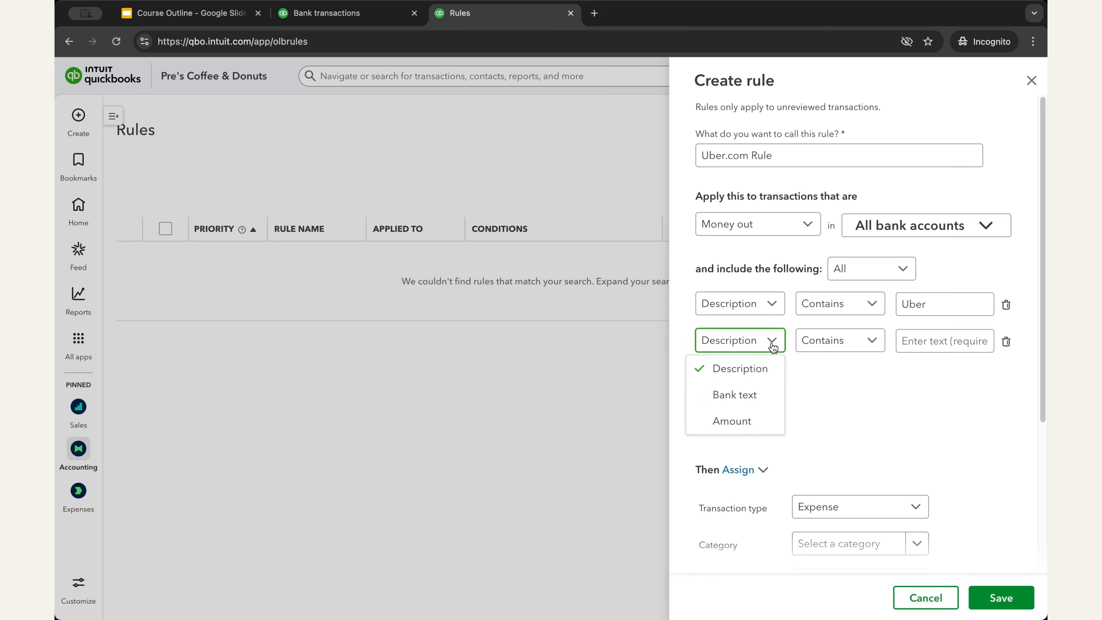
left_click(770, 367)
left_click(873, 344)
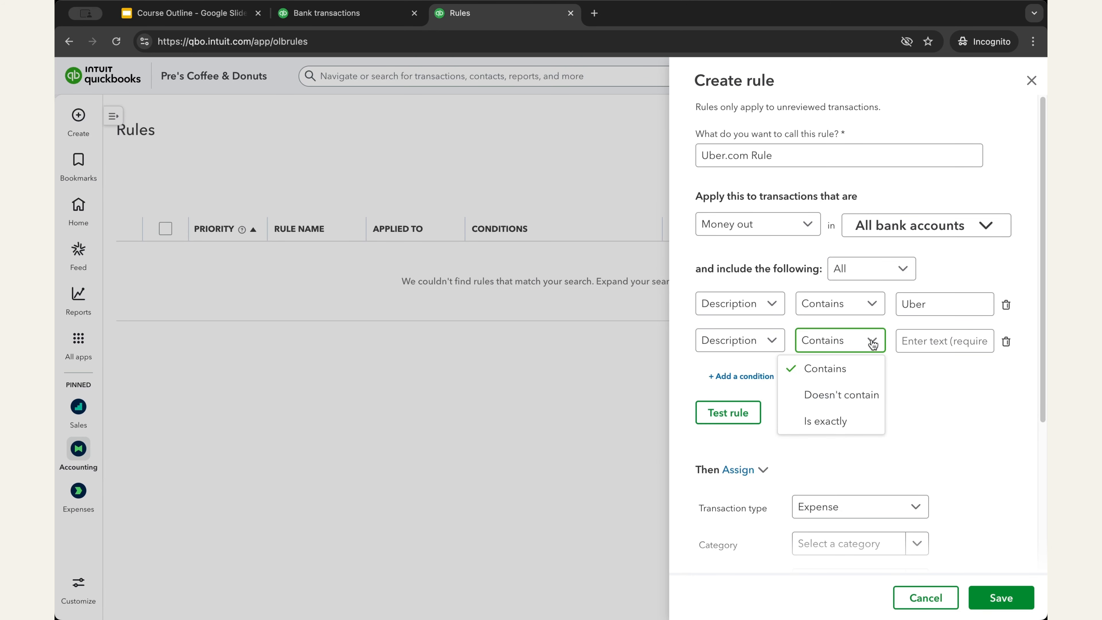
left_click(838, 396)
left_click(925, 342)
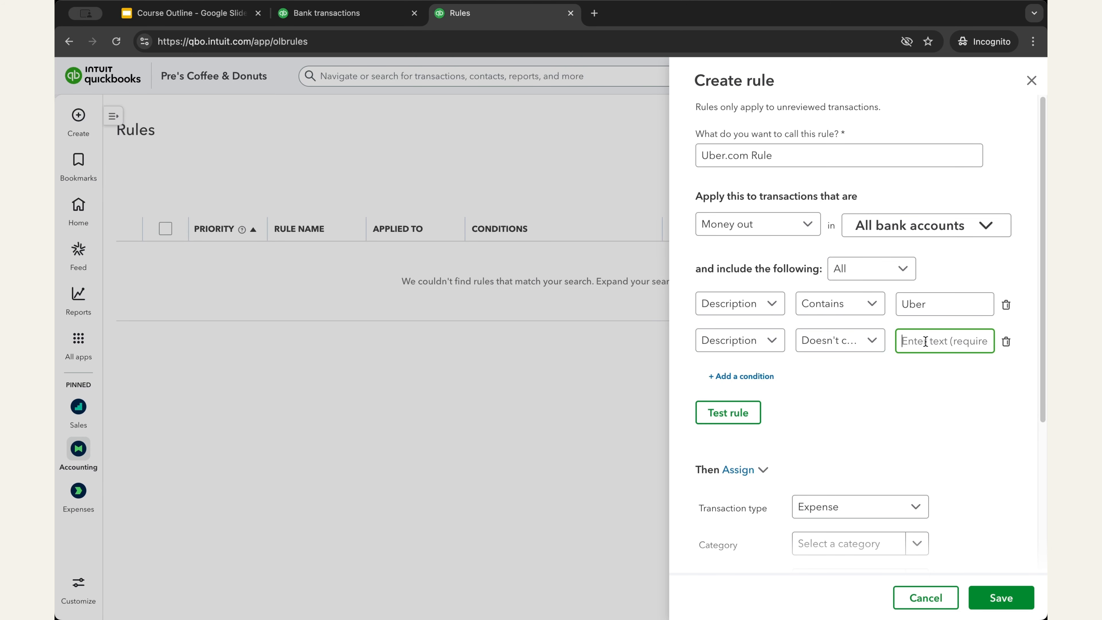
type("Eats")
left_click(875, 415)
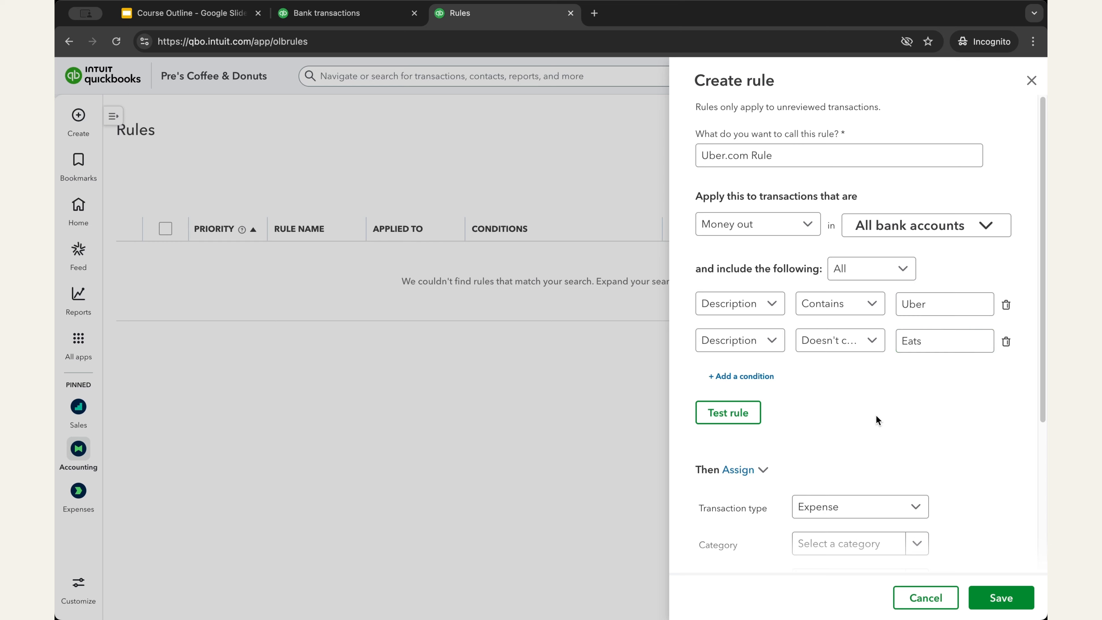
Check both rule conditions against the 11/08/2025 Uber.com and 11/11/2025 Uber Eats transactions in the bank feed.
left_click(344, 26)
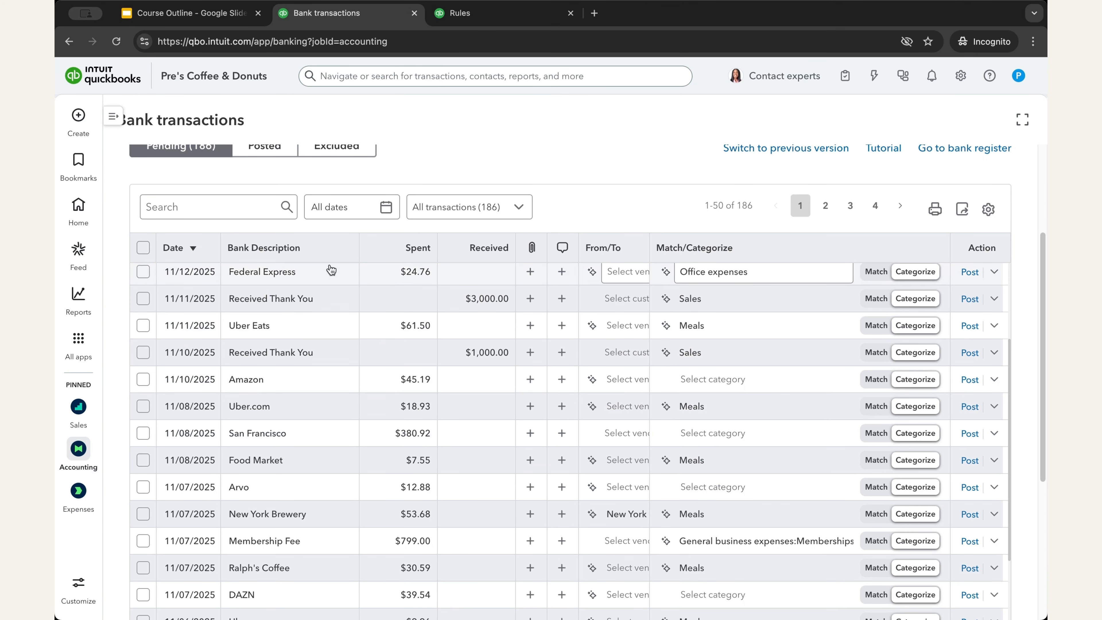
left_click(477, 13)
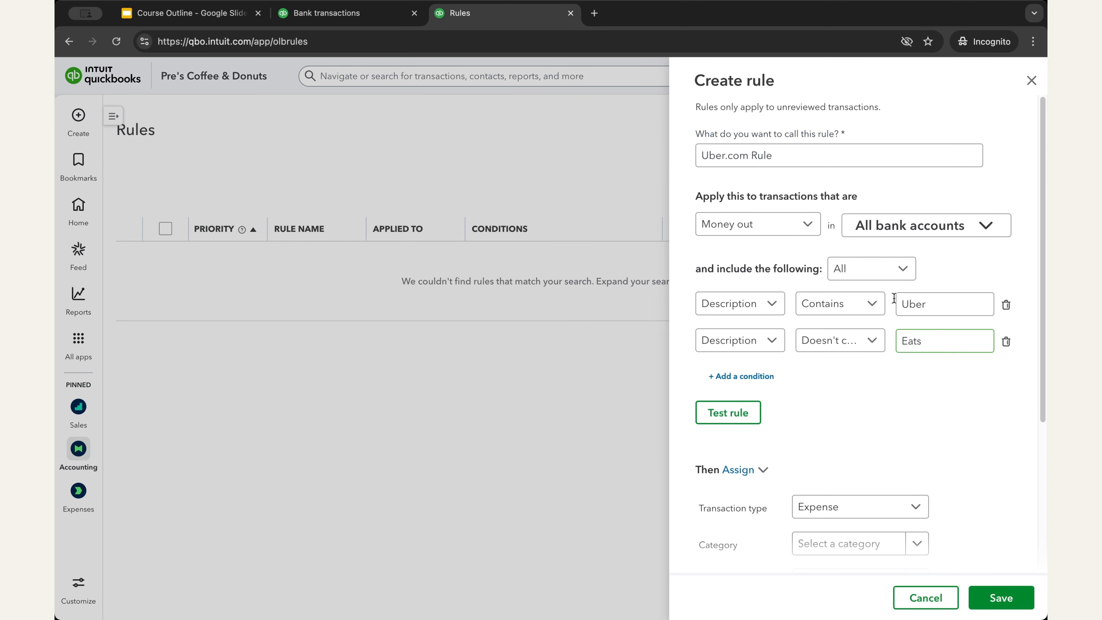
left_click(322, 18)
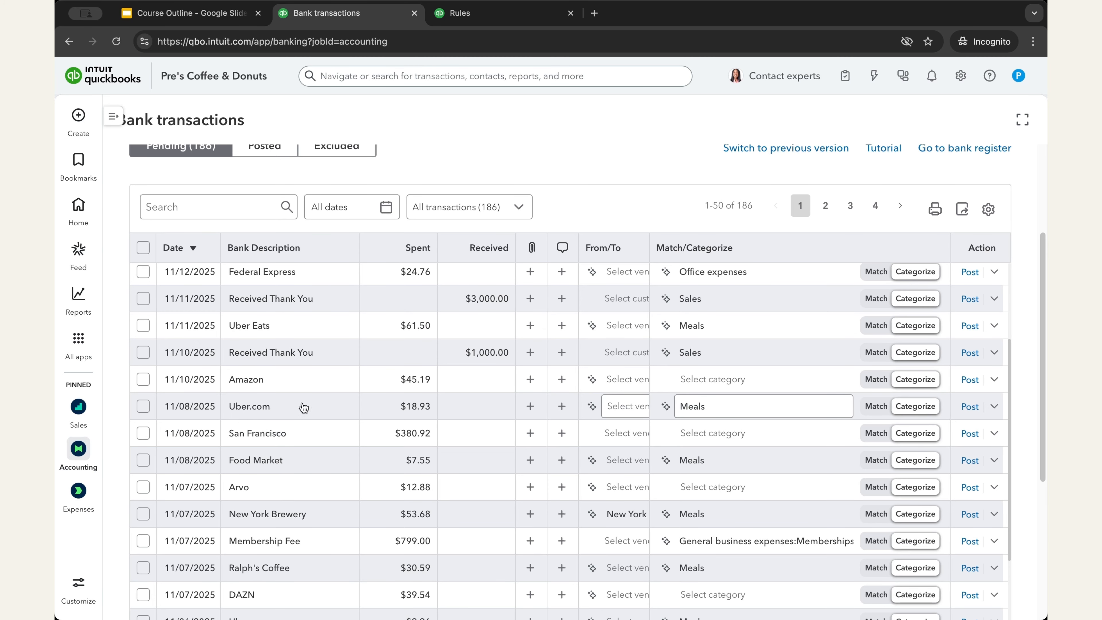
left_click(709, 407)
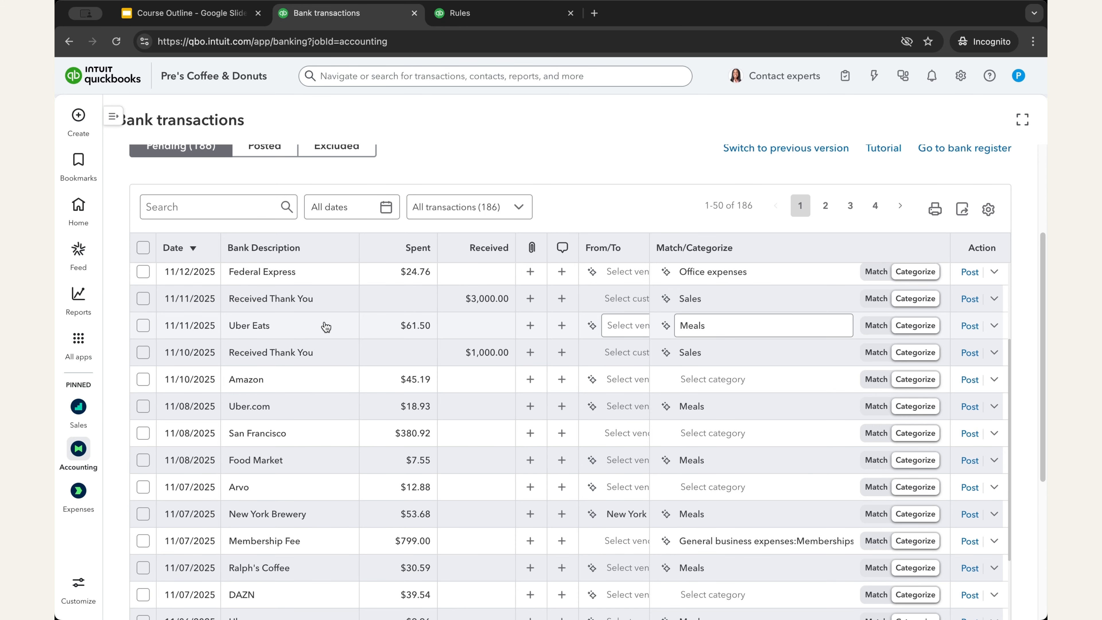
left_click(497, 19)
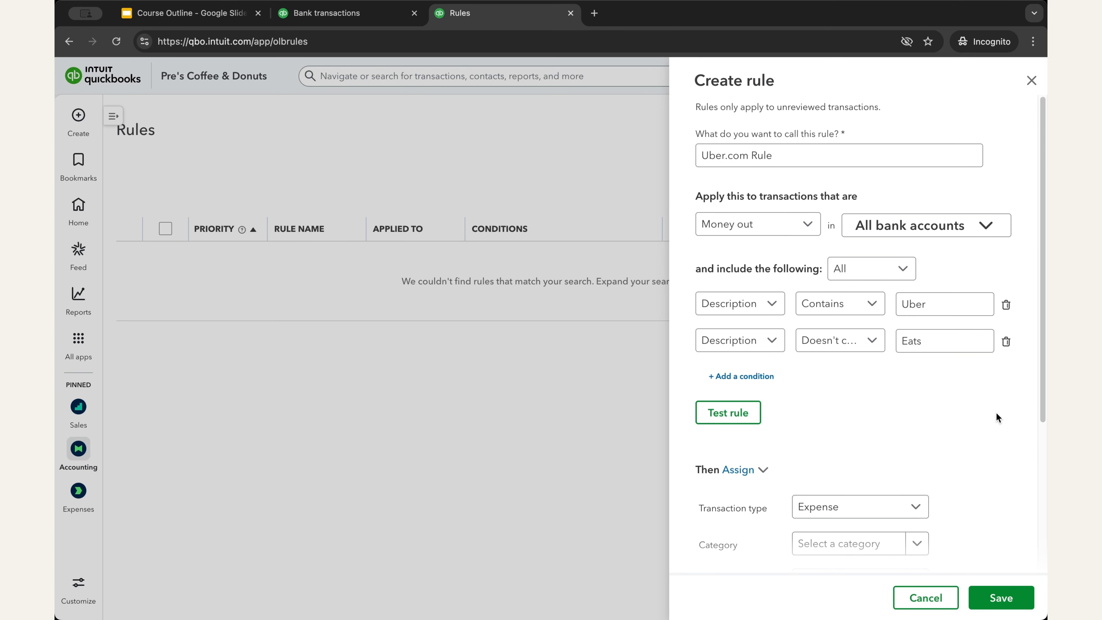
Remove the "Eats" condition, set the remaining one to Description Is exactly "Uber.com", and check it against the bank transactions.
left_click(1005, 341)
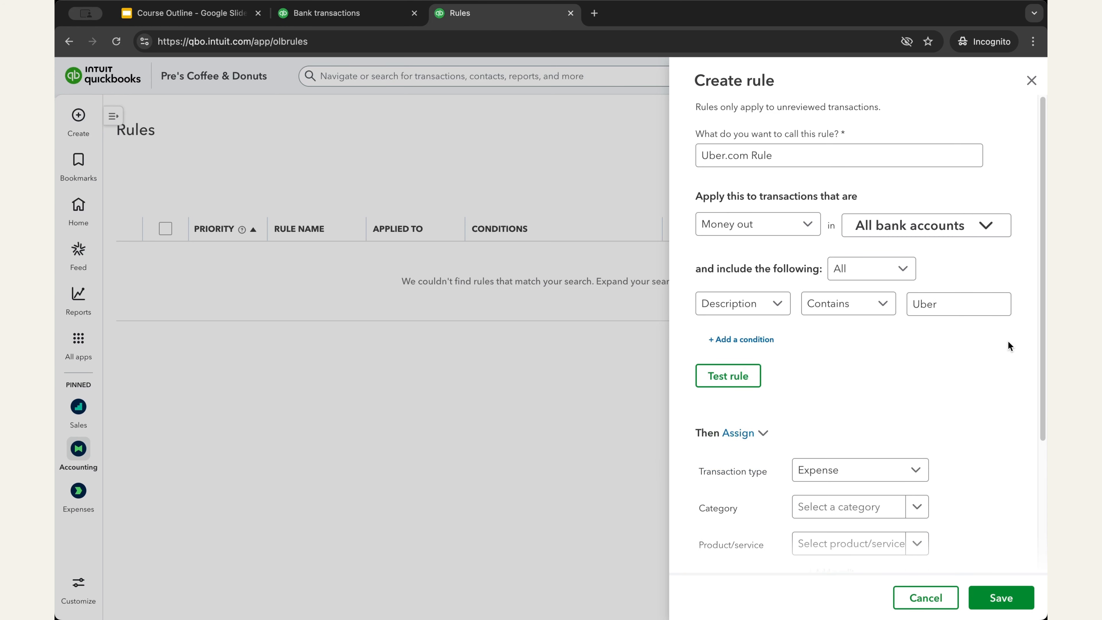
left_click(884, 305)
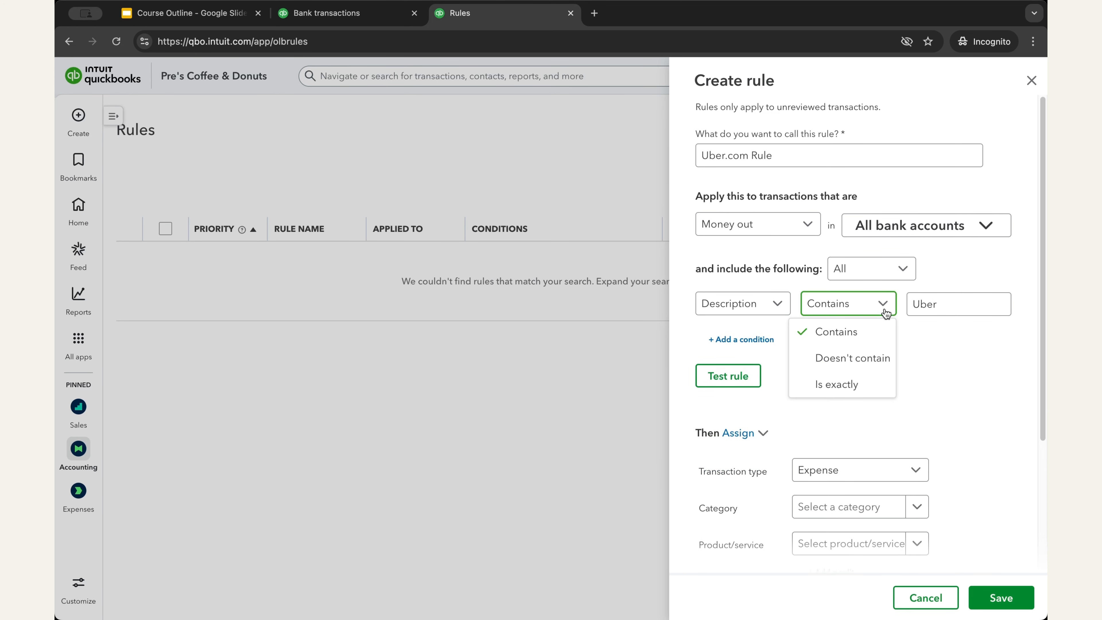
left_click(856, 396)
left_click(960, 302)
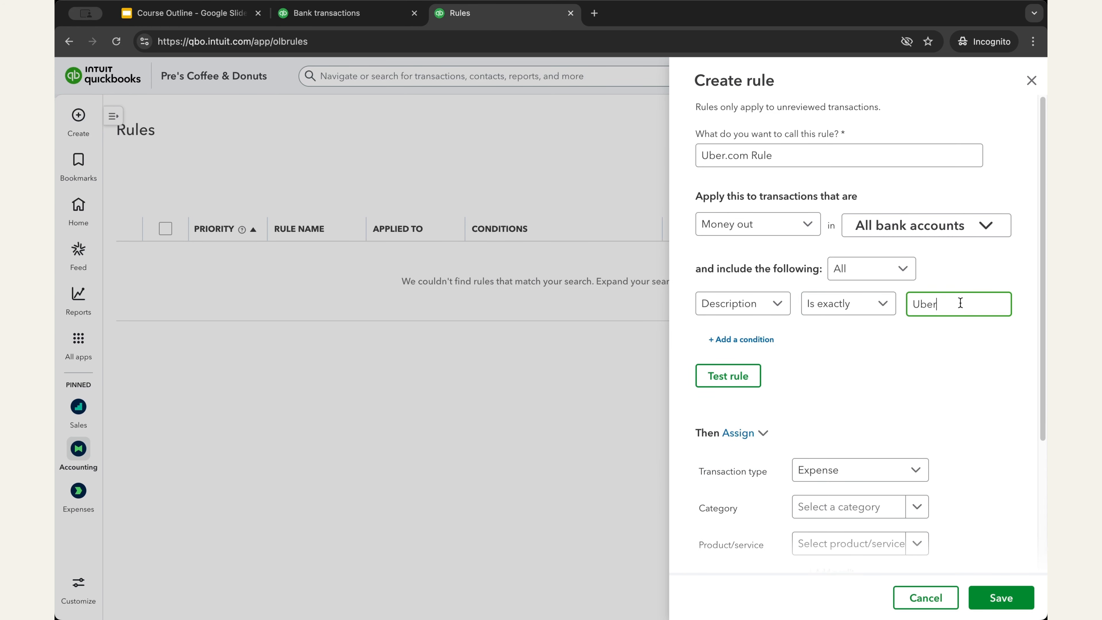
type(".com")
left_click(342, 26)
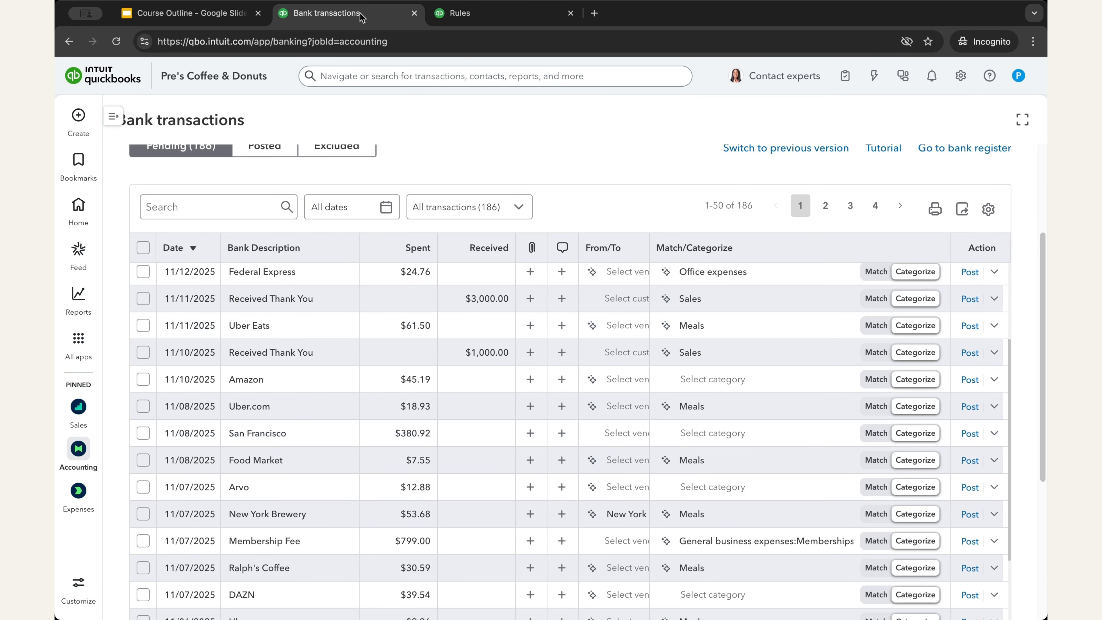
left_click(460, 13)
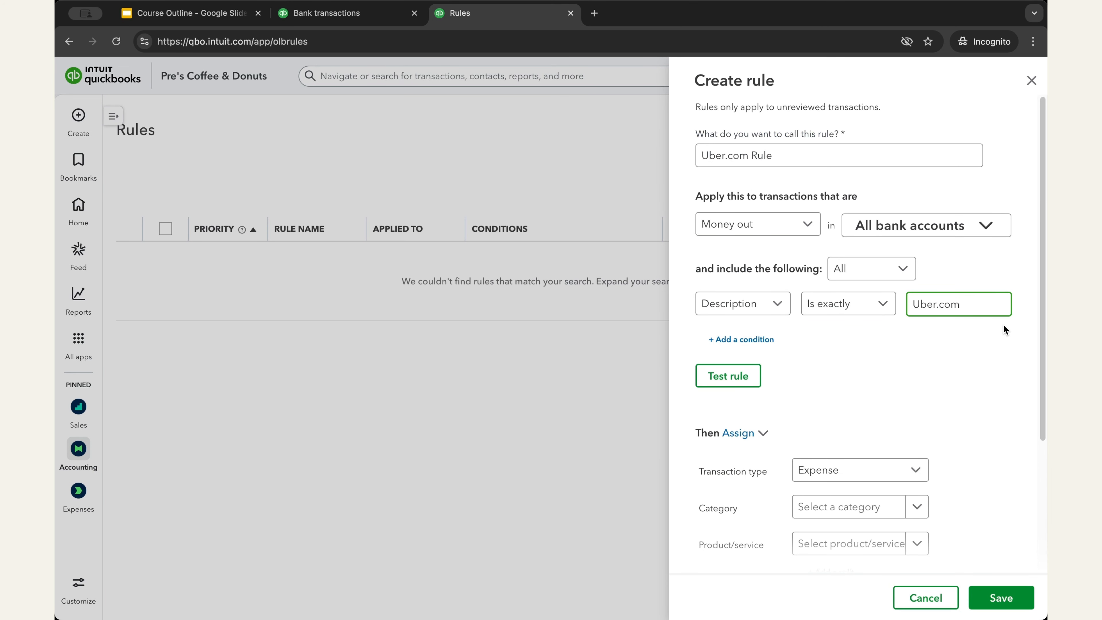
Set the first condition back to Description Contains "Uber" and add a second one, Description Doesn't contain "Eats".
left_click_drag(960, 304, 938, 306)
key("BackSpace")
key("BackSpace")
left_click(741, 339)
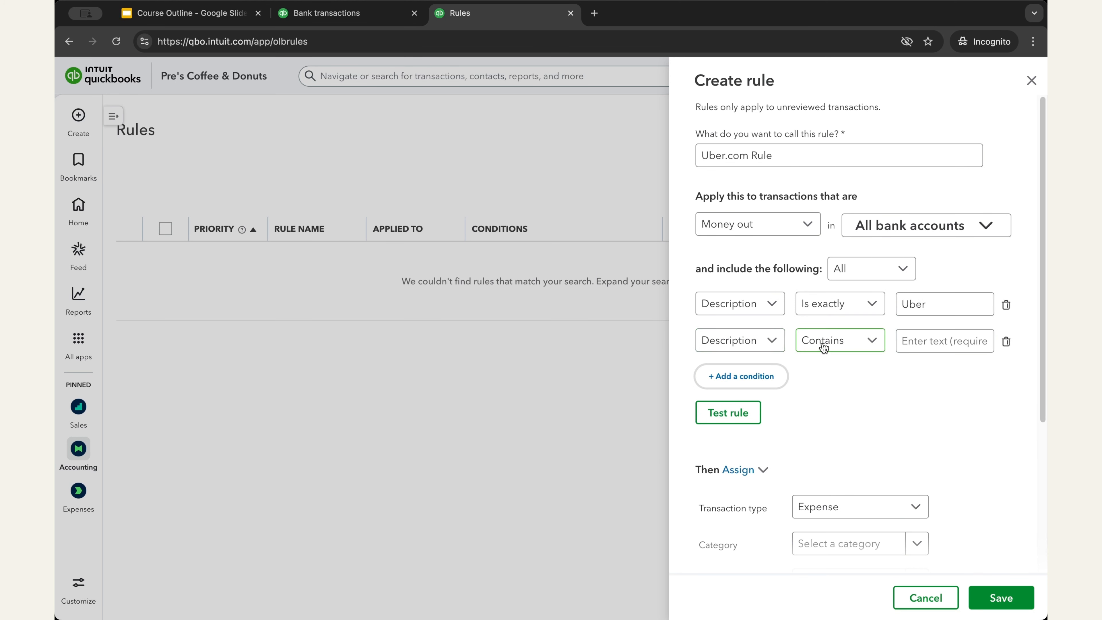
left_click(860, 348)
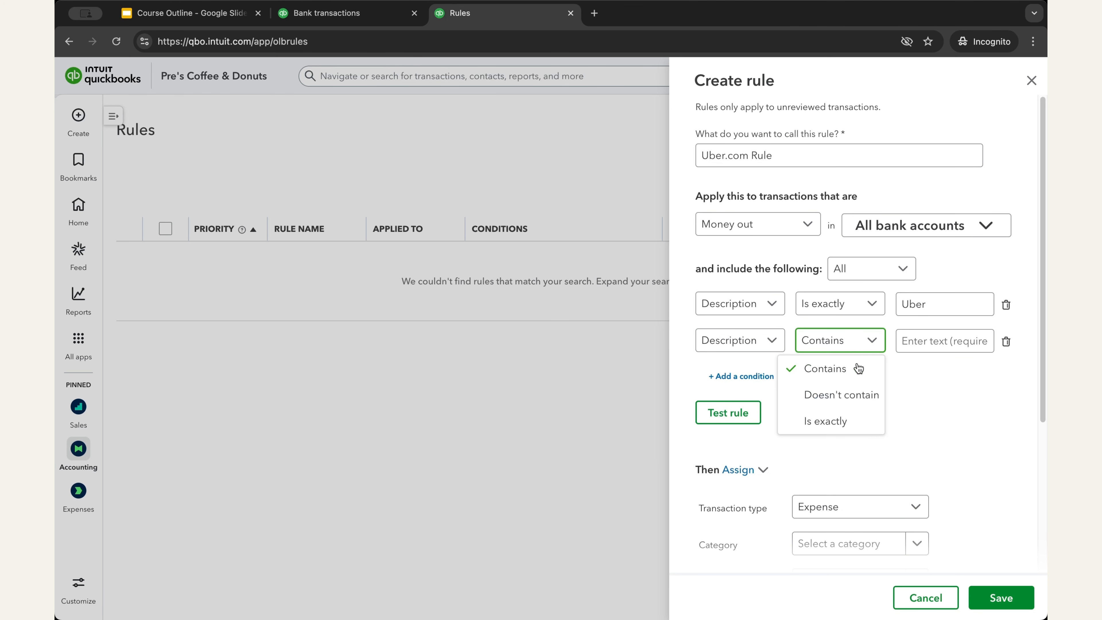
left_click(866, 395)
type("Eats")
left_click(836, 369)
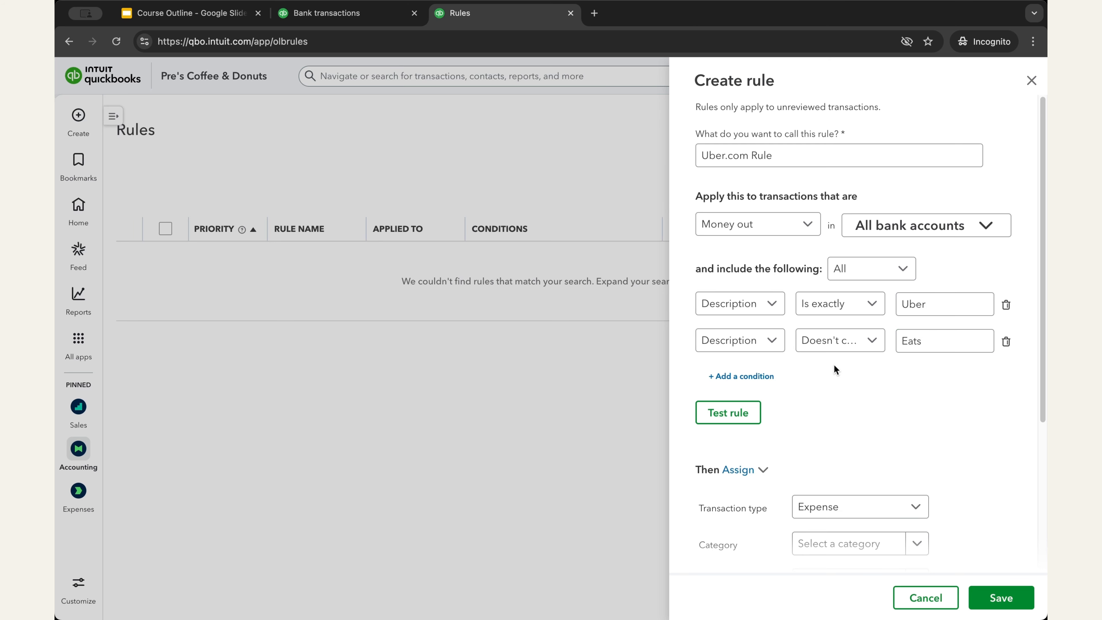
left_click(839, 303)
left_click(848, 331)
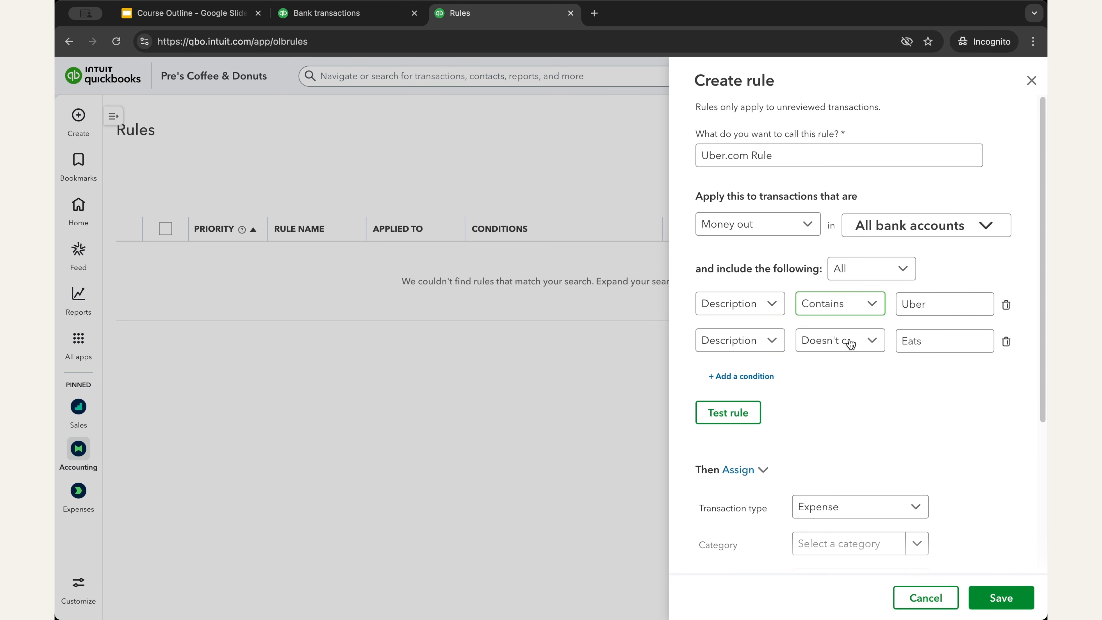
left_click(940, 342)
scroll(957, 412, "down", 3)
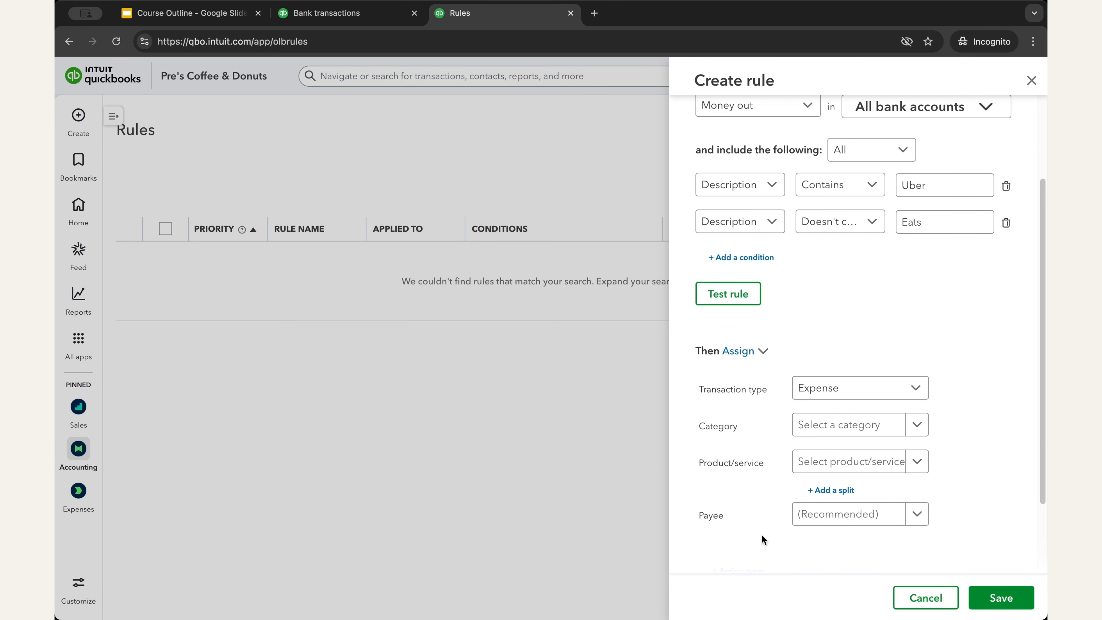
scroll(959, 437, "up", 2)
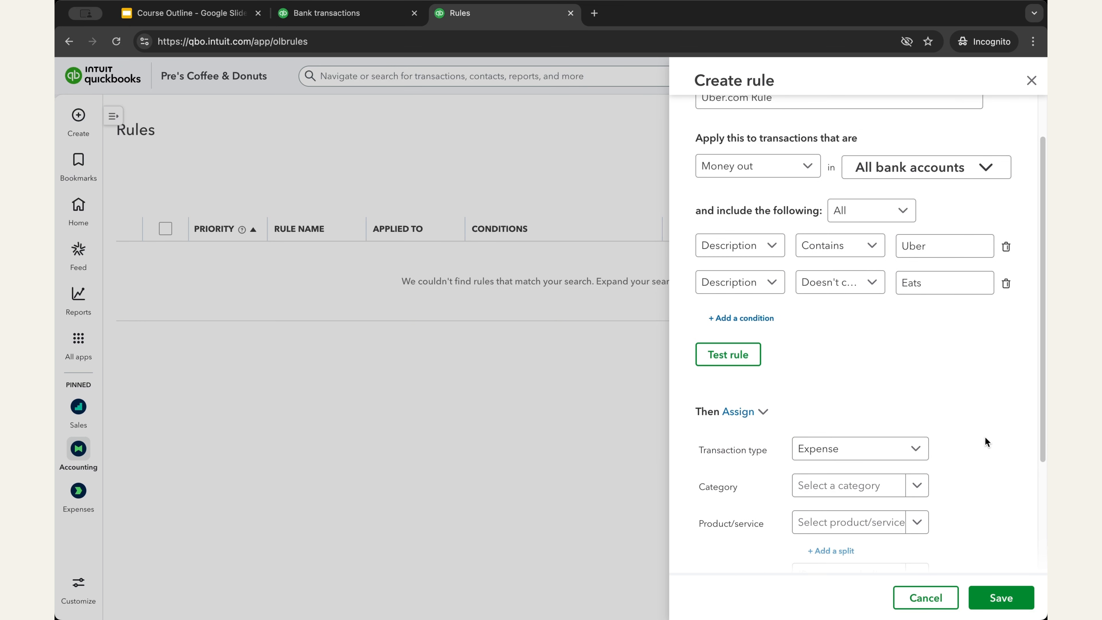
scroll(951, 480, "up", 2)
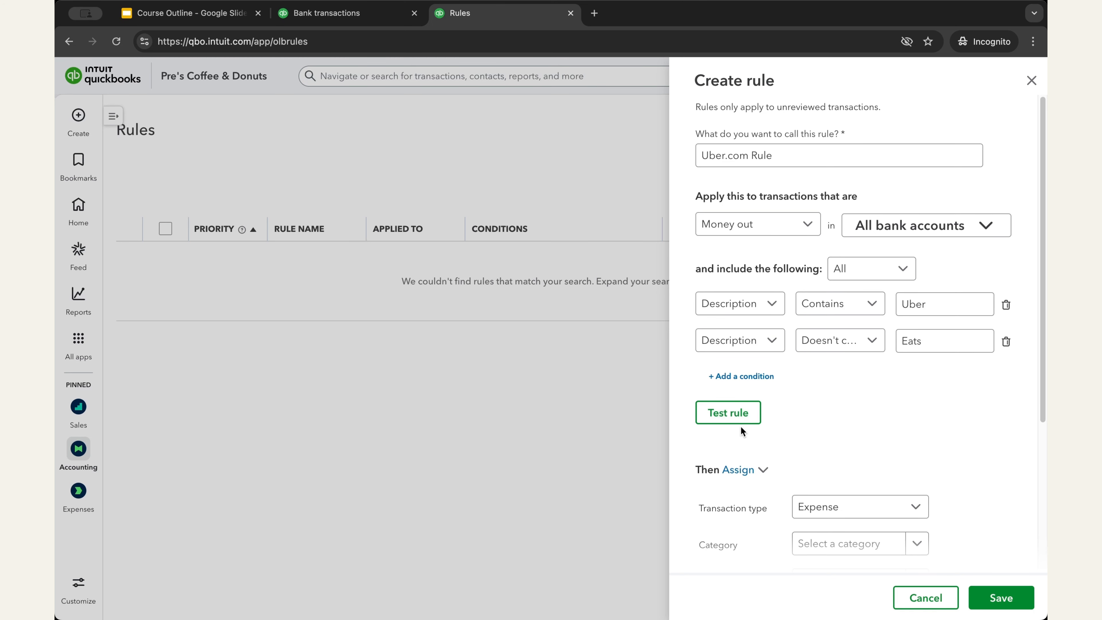
Test the rule and search the pending bank transactions for "Uber" to check which ones it should match.
left_click_drag(770, 413, 1018, 420)
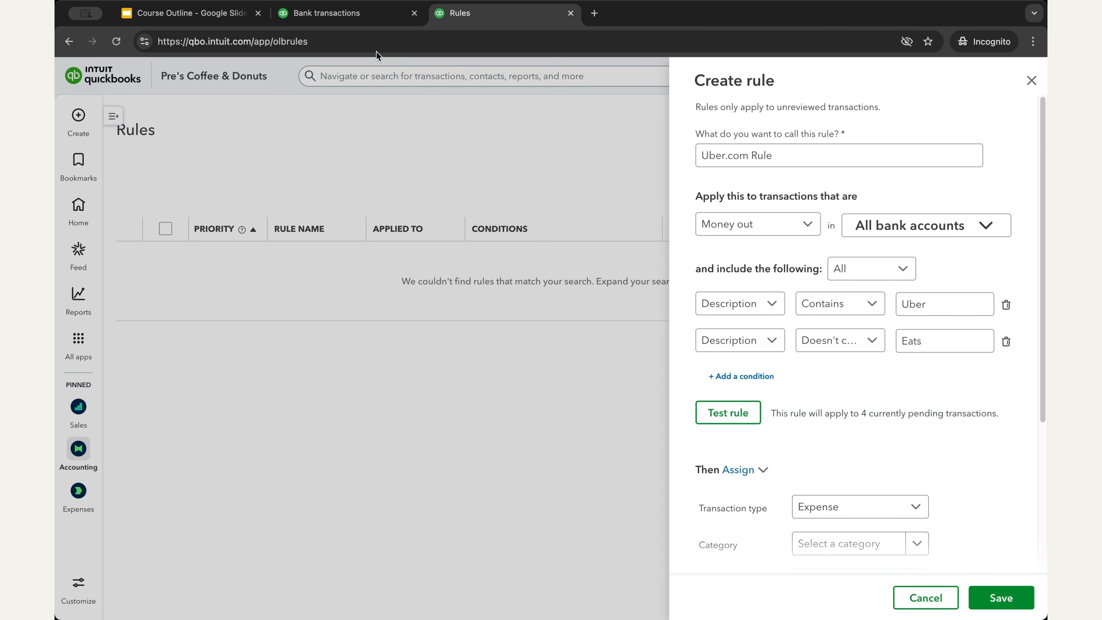
left_click(347, 13)
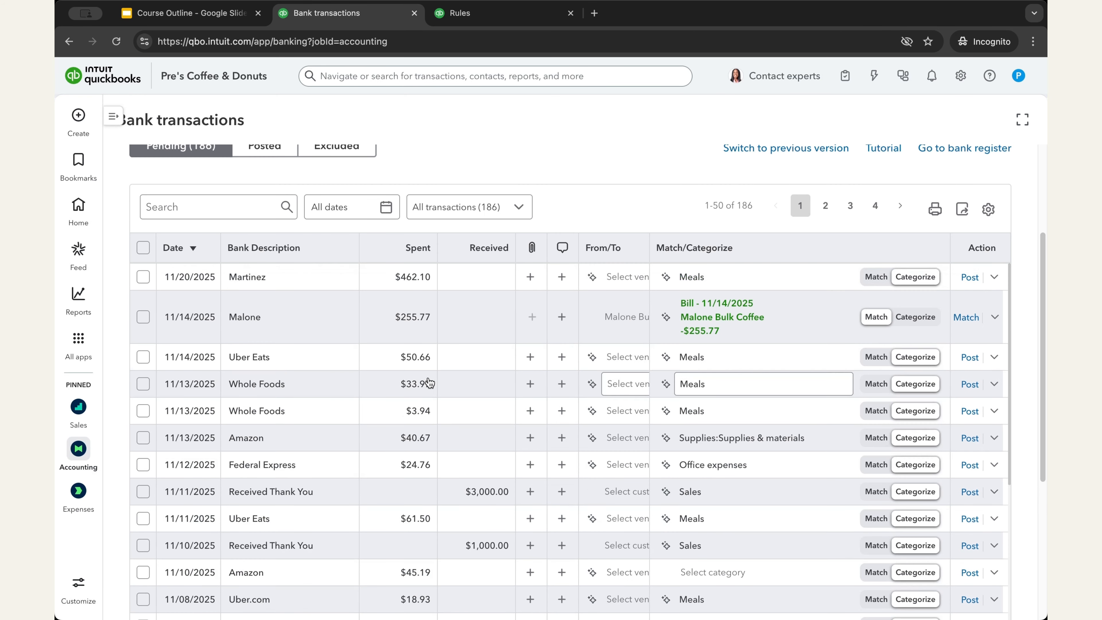
left_click(193, 206)
type("ubrt")
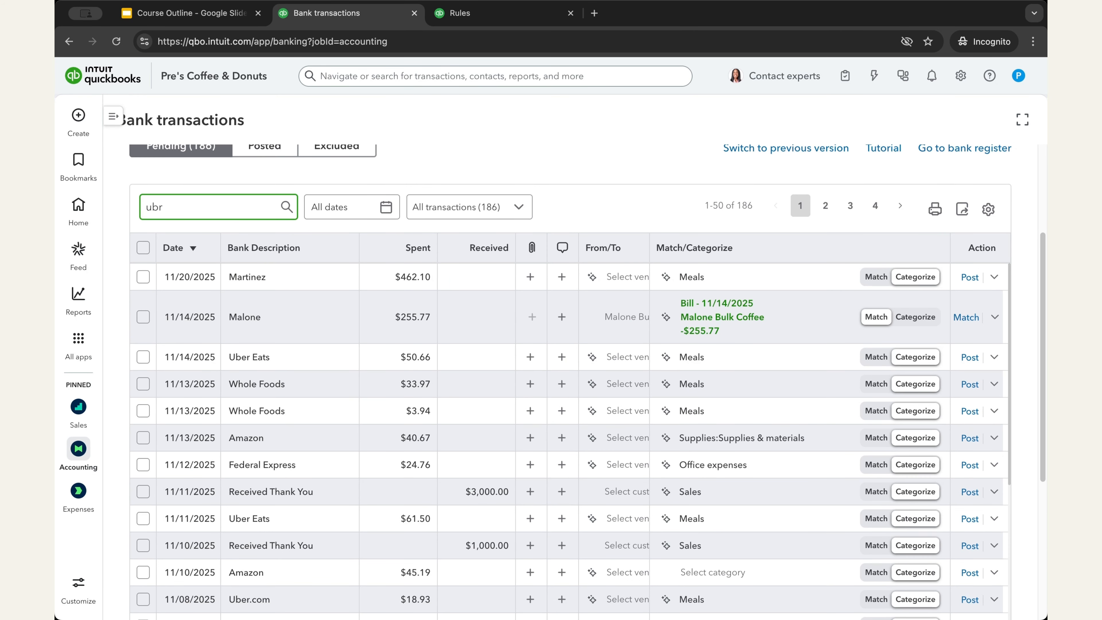
key("BackSpace")
key("BackSpace")
key("BackSpace")
type("Uber")
left_click(285, 208)
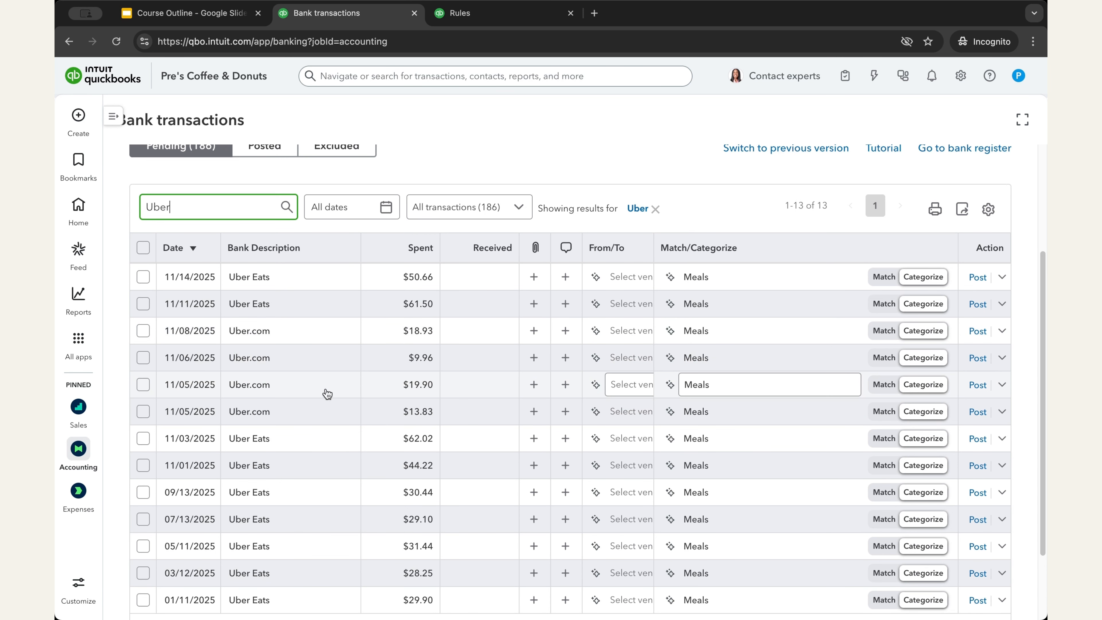
scroll(321, 321, "down", 2)
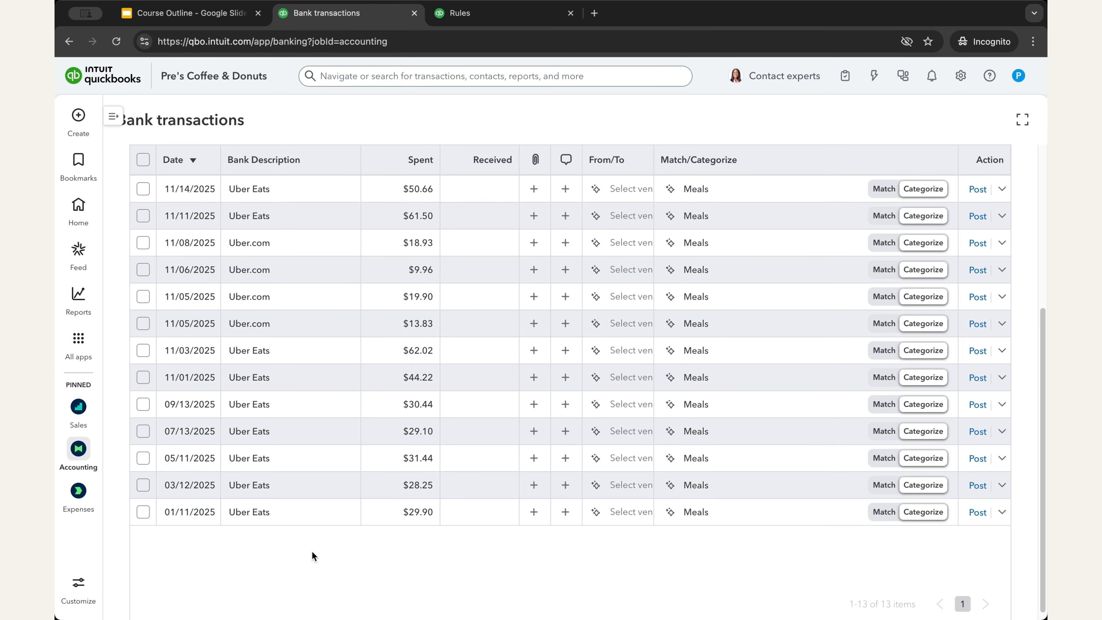
scroll(322, 484, "up", 5)
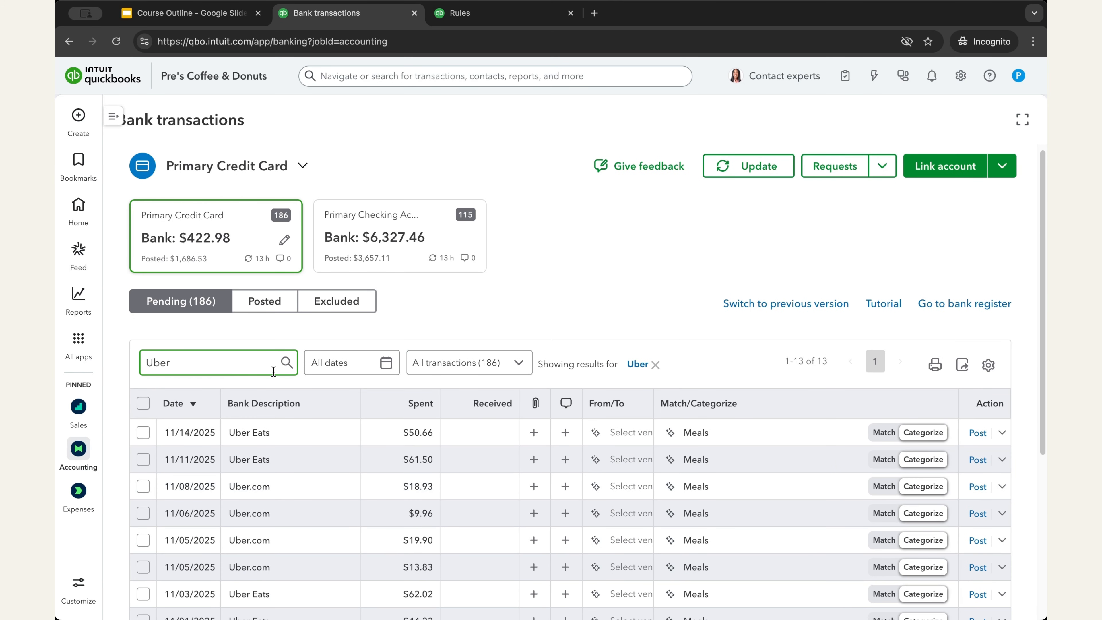
double_click(238, 365)
key("BackSpace")
left_click(466, 15)
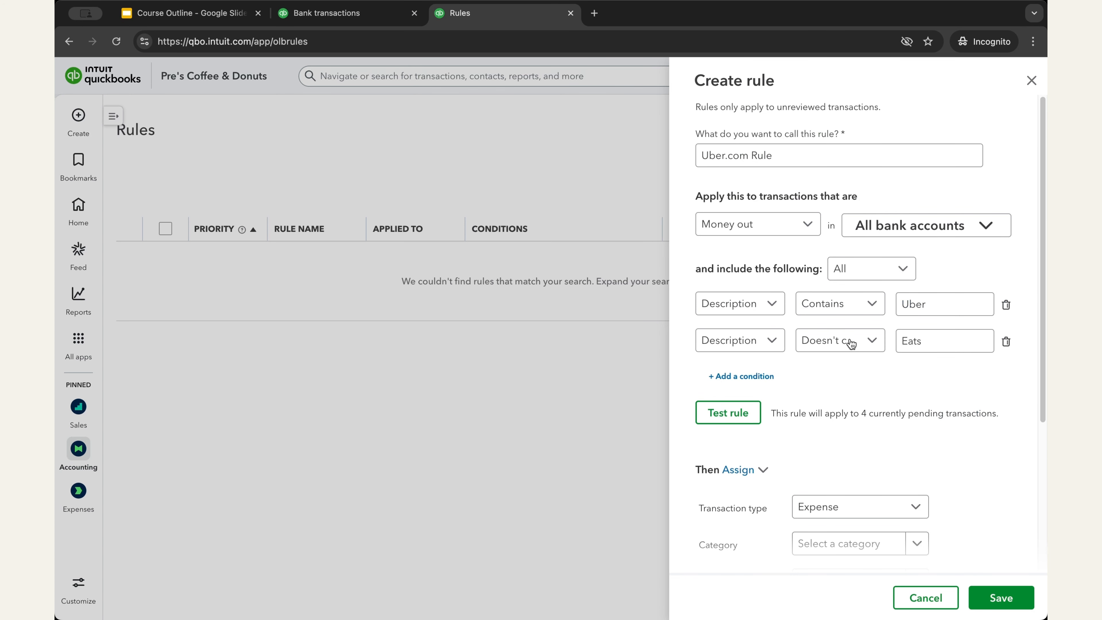
scroll(934, 426, "down", 5)
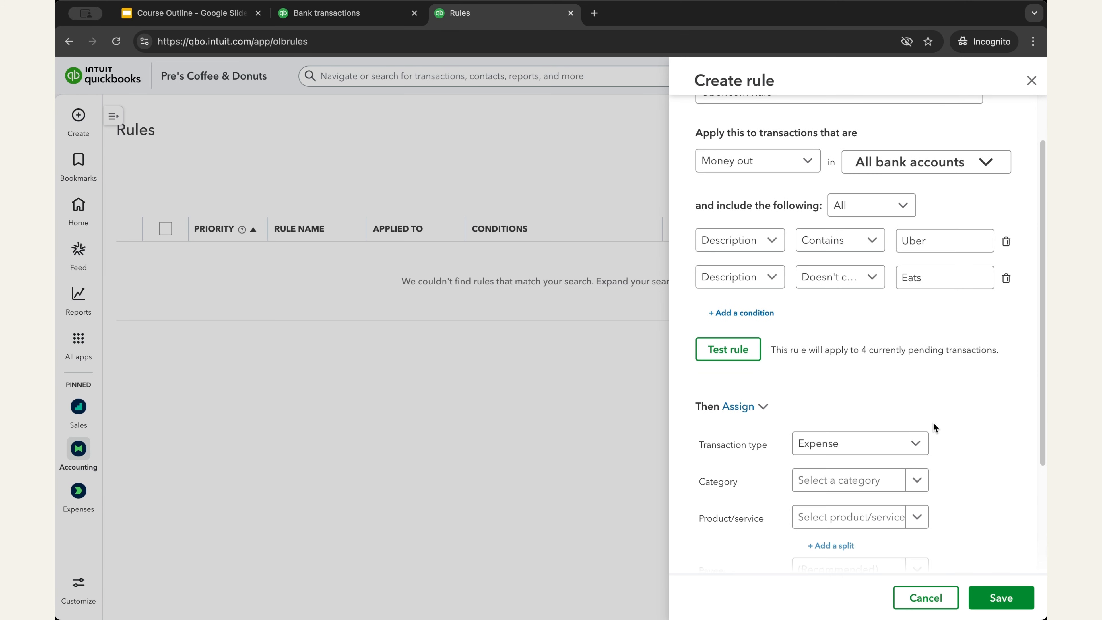
scroll(984, 429, "up", 3)
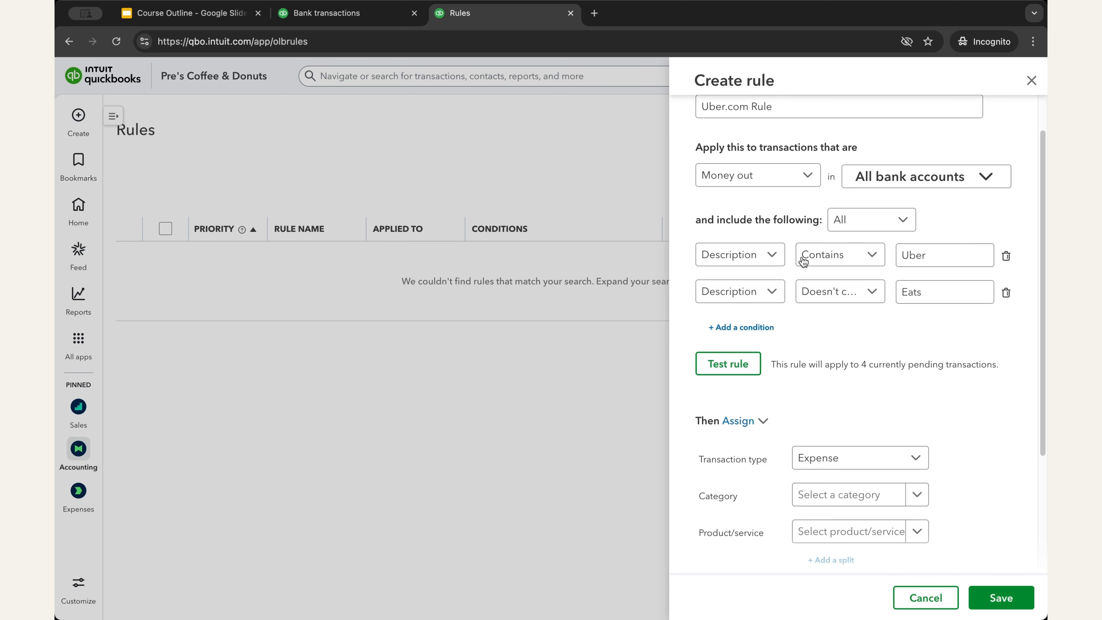
left_click(759, 328)
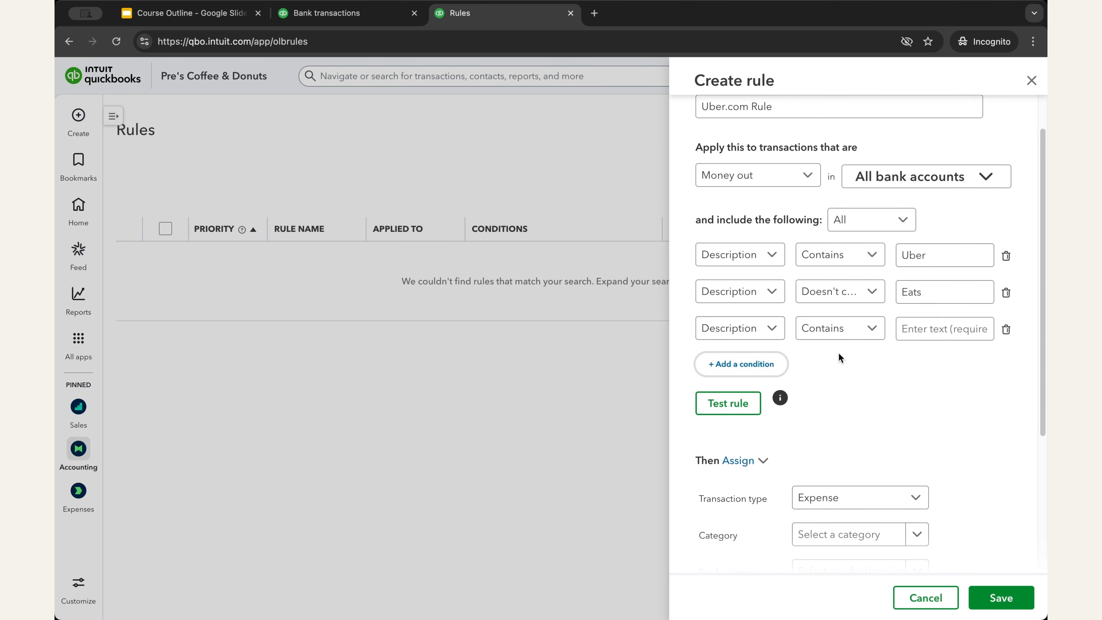
left_click(1006, 329)
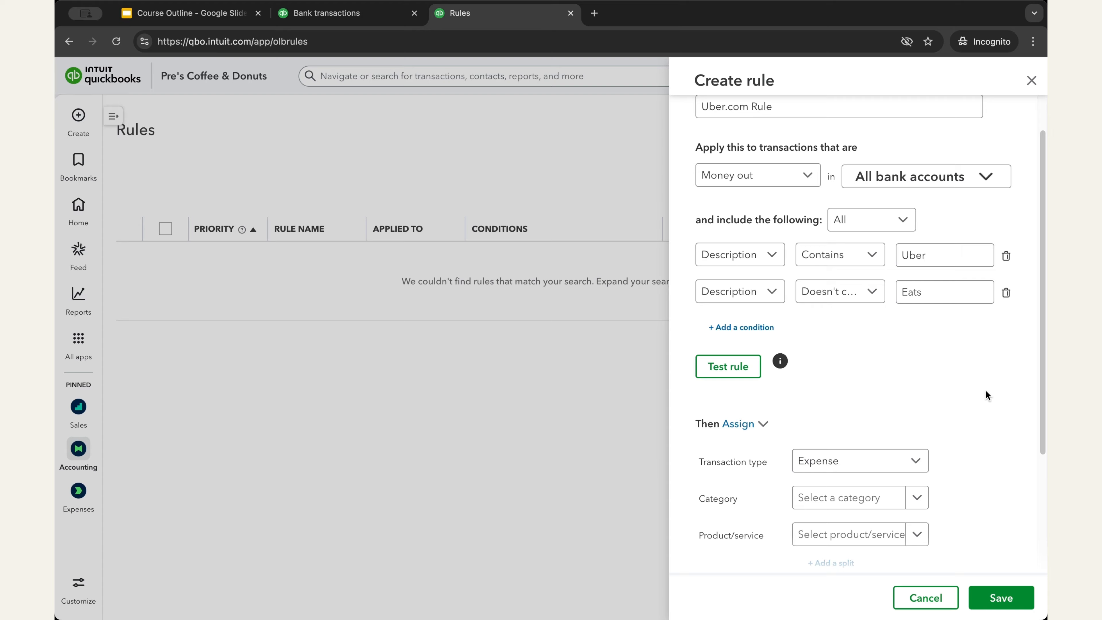
Check the rule's Assign and Exclude actions and select Expense as the transaction type.
scroll(985, 394, "down", 3)
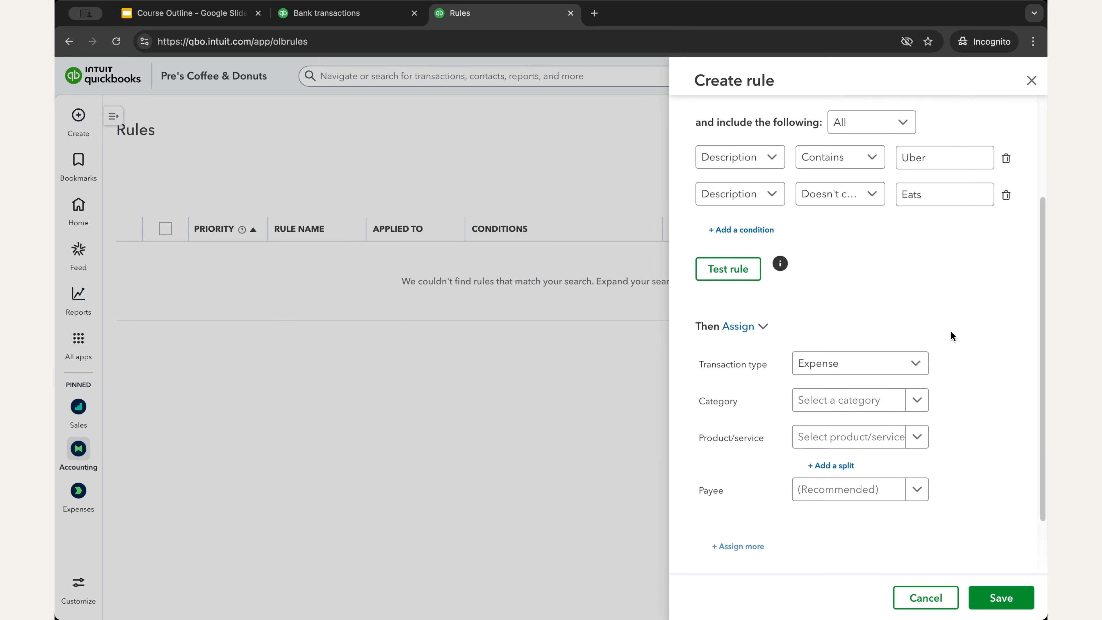
scroll(950, 332, "down", 2)
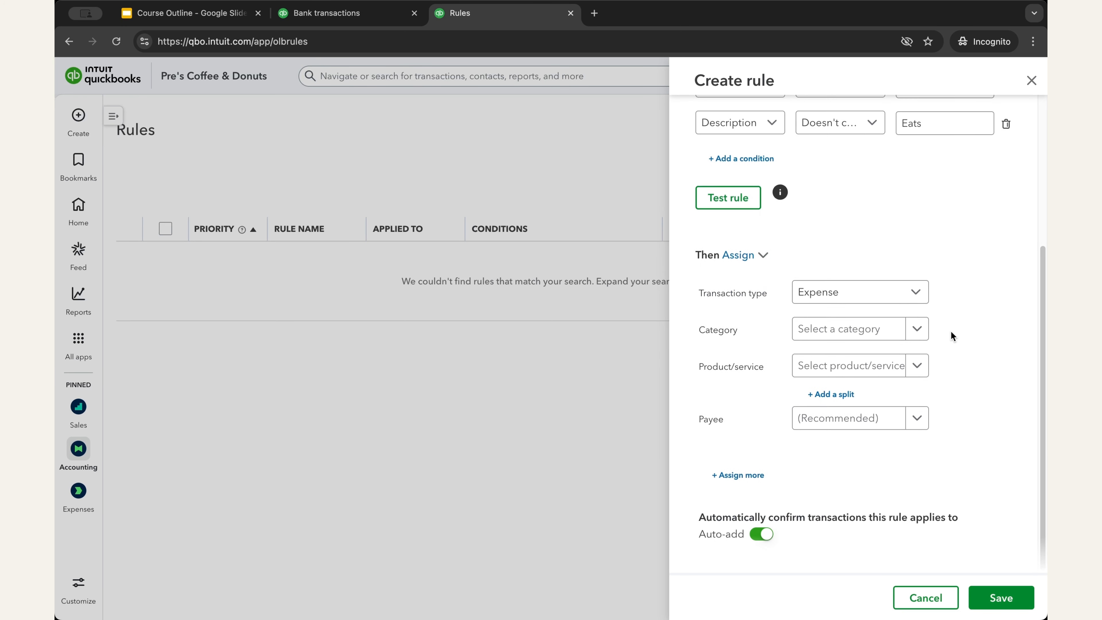
left_click(763, 256)
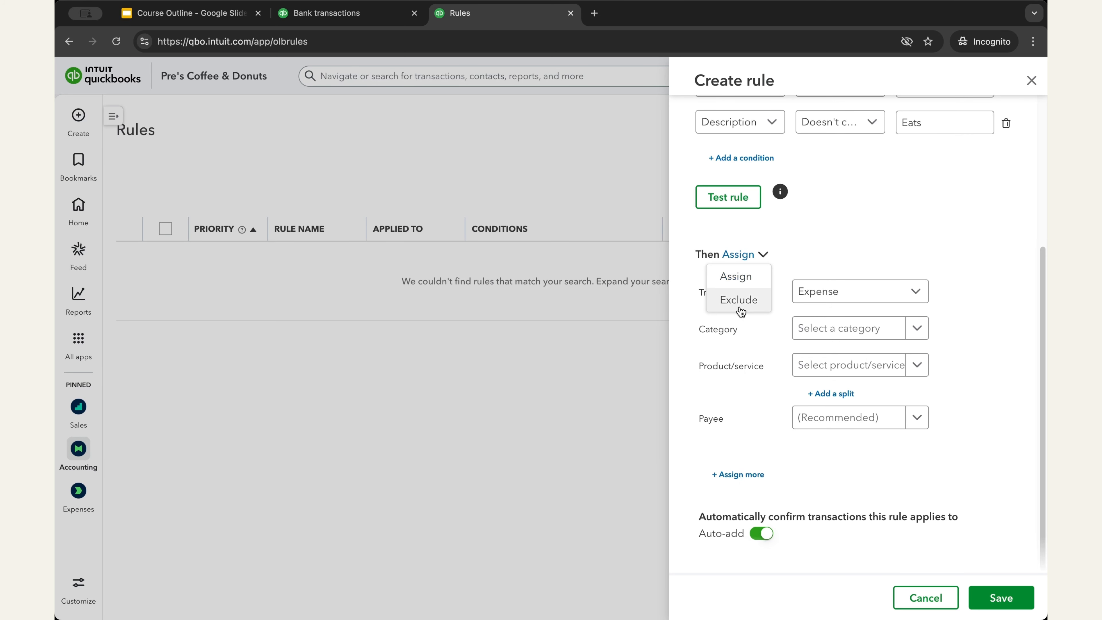
left_click(845, 239)
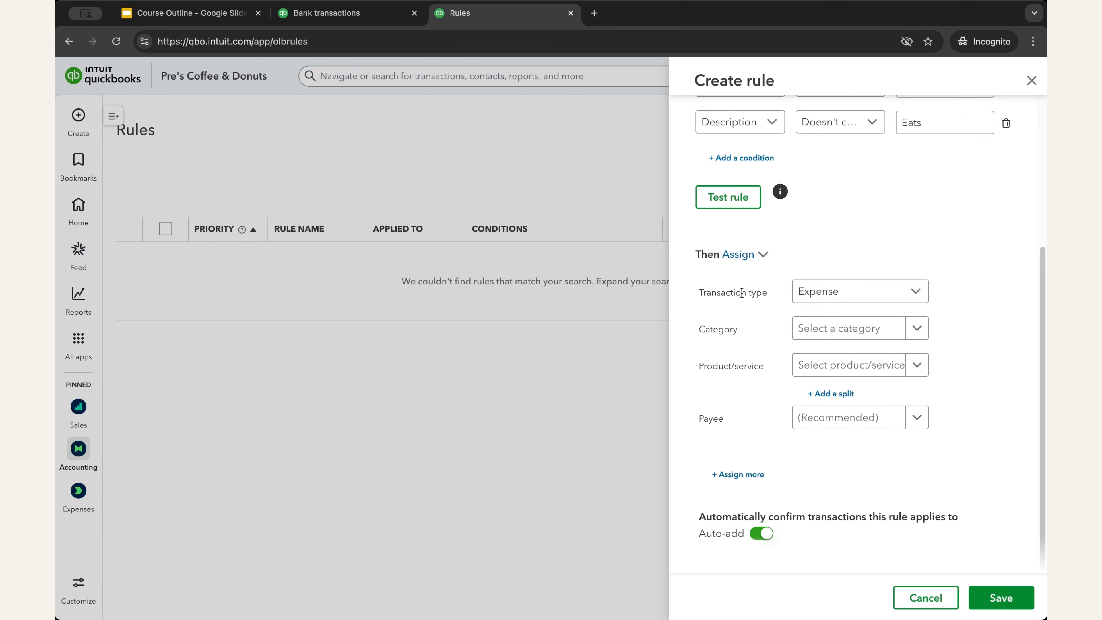
left_click(870, 295)
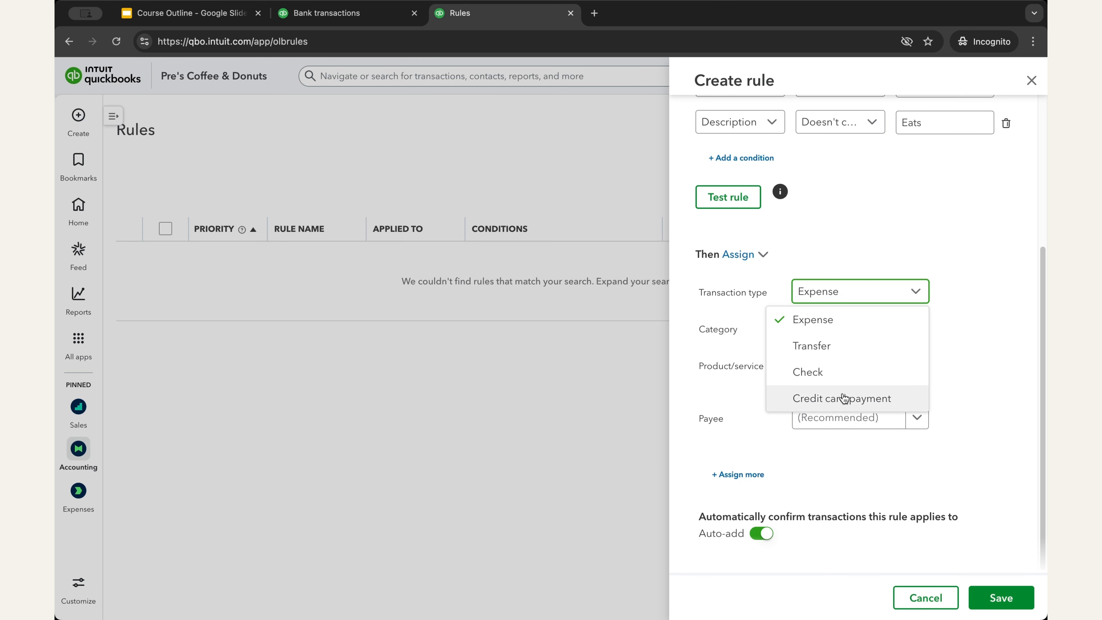
left_click(840, 326)
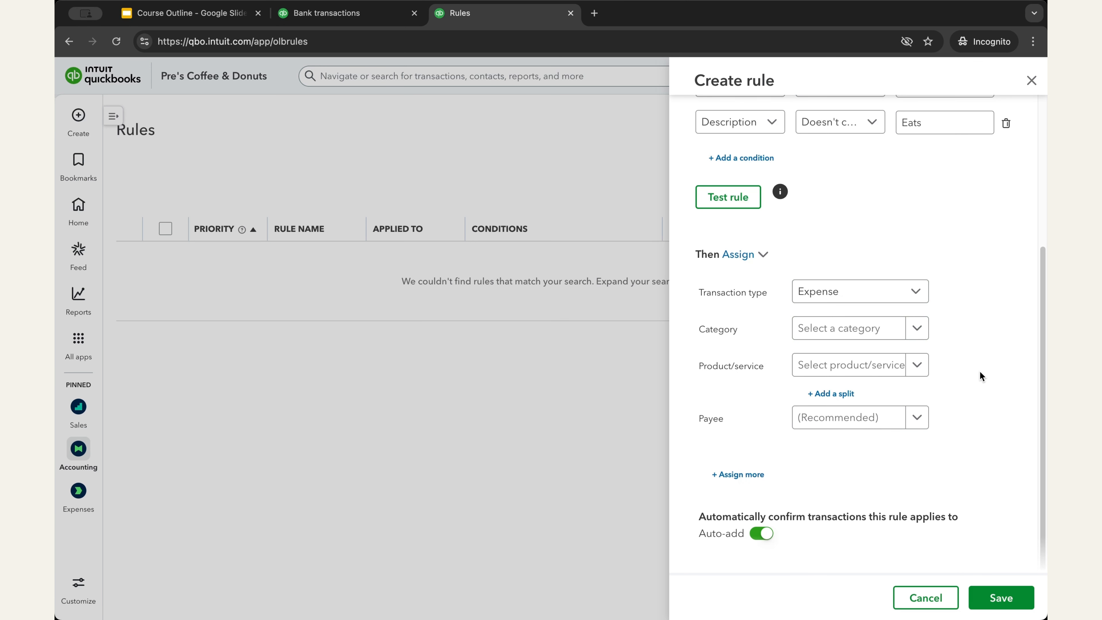
Set the rule's category to Transportation and check the product/service options.
scroll(980, 371, "up", 5)
scroll(919, 413, "down", 5)
left_click(916, 327)
scroll(915, 425, "down", 15)
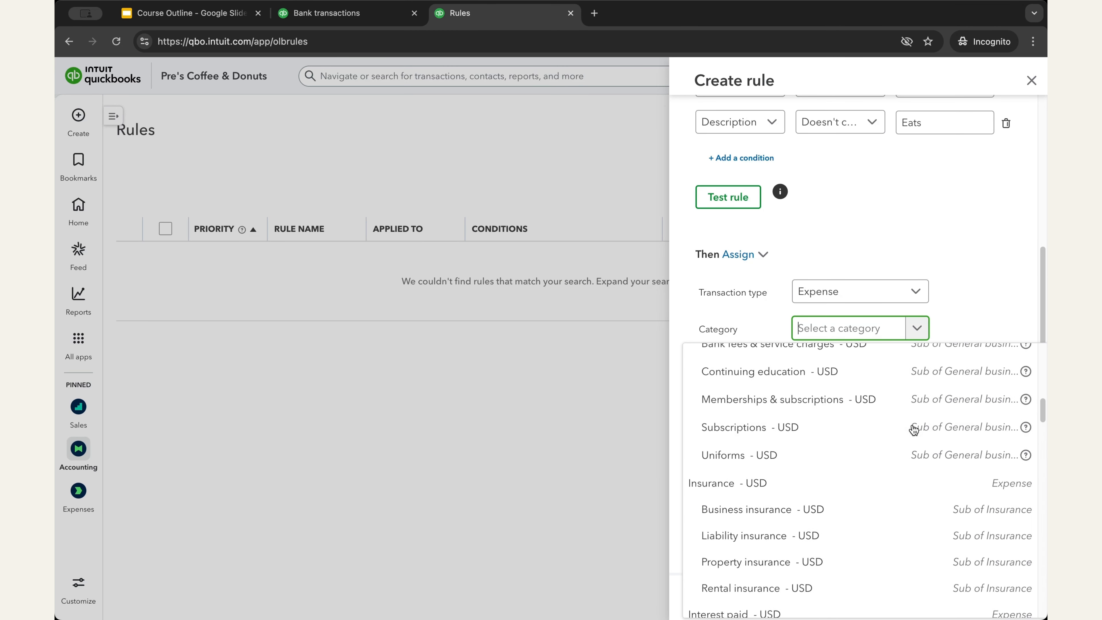
scroll(911, 428, "up", 15)
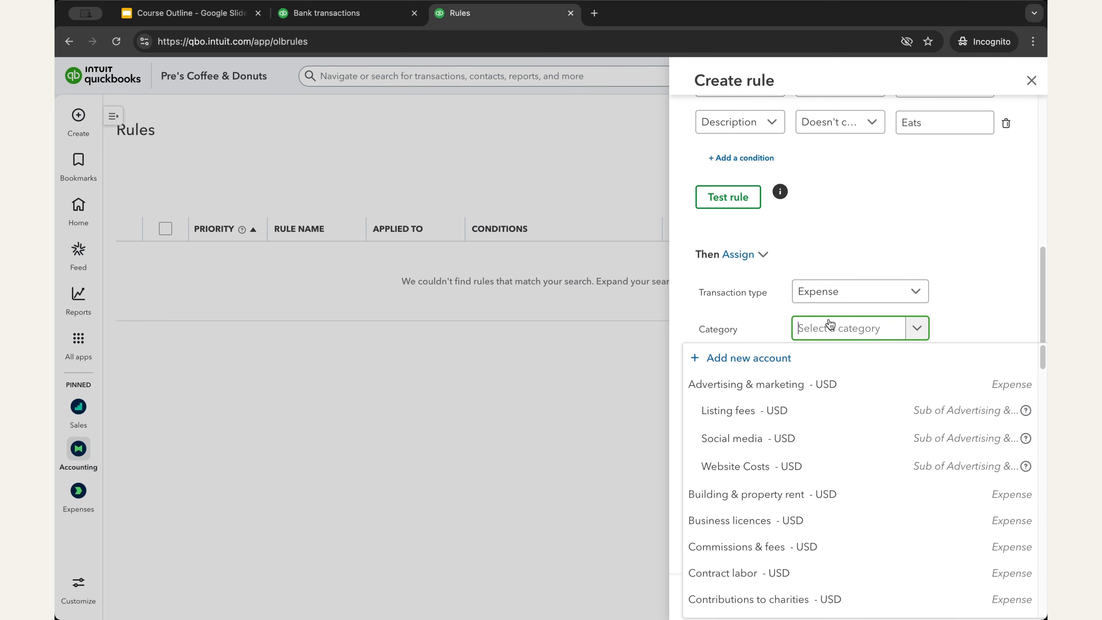
type("transport")
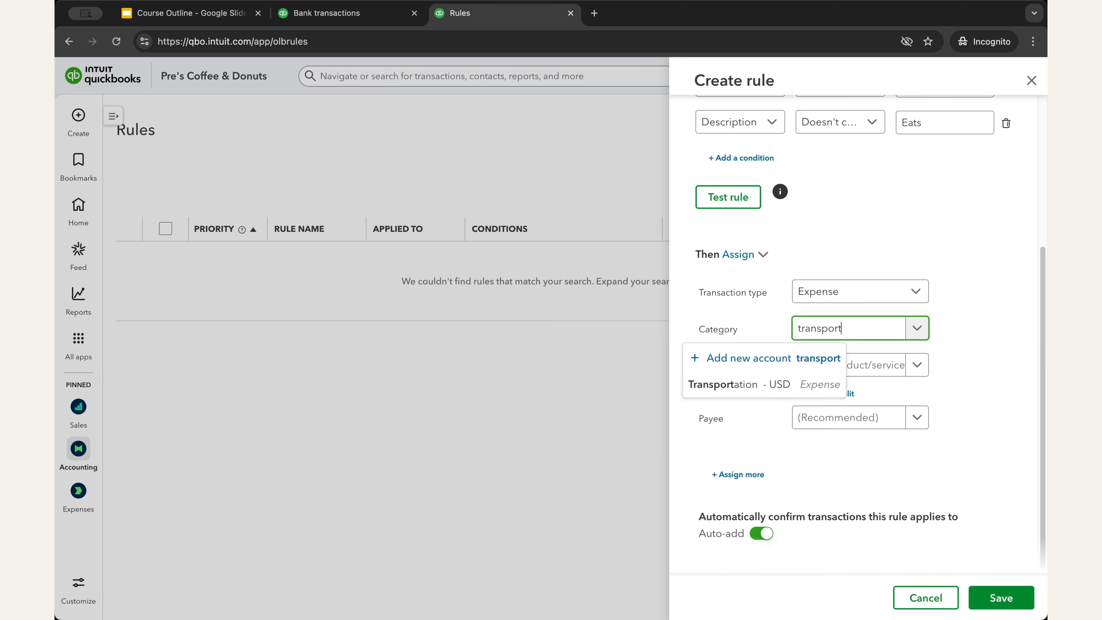
left_click(759, 385)
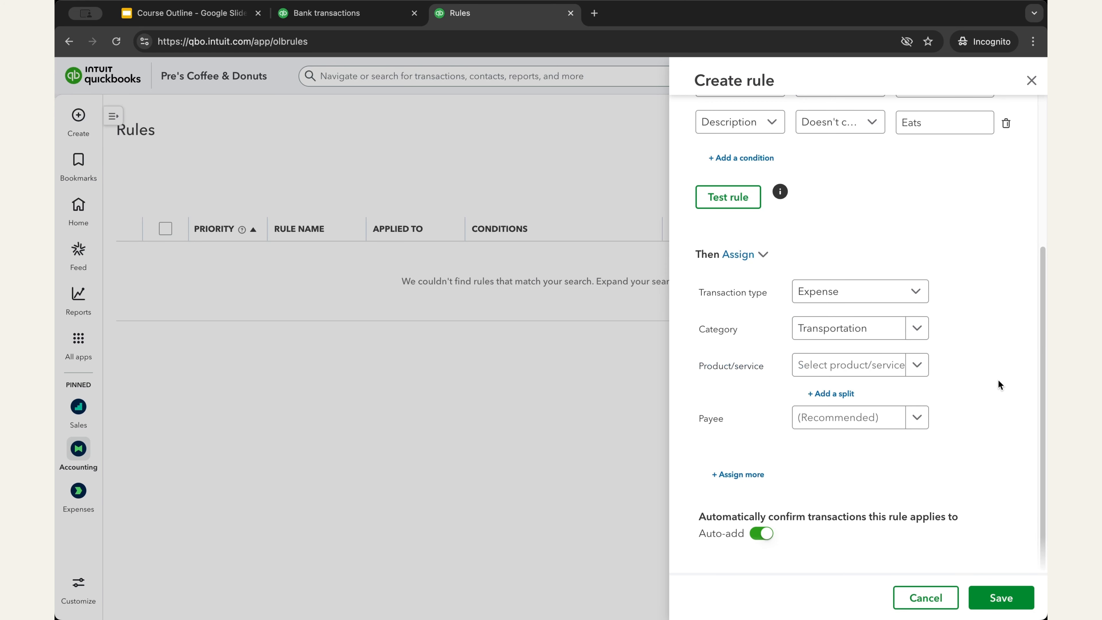
left_click(916, 364)
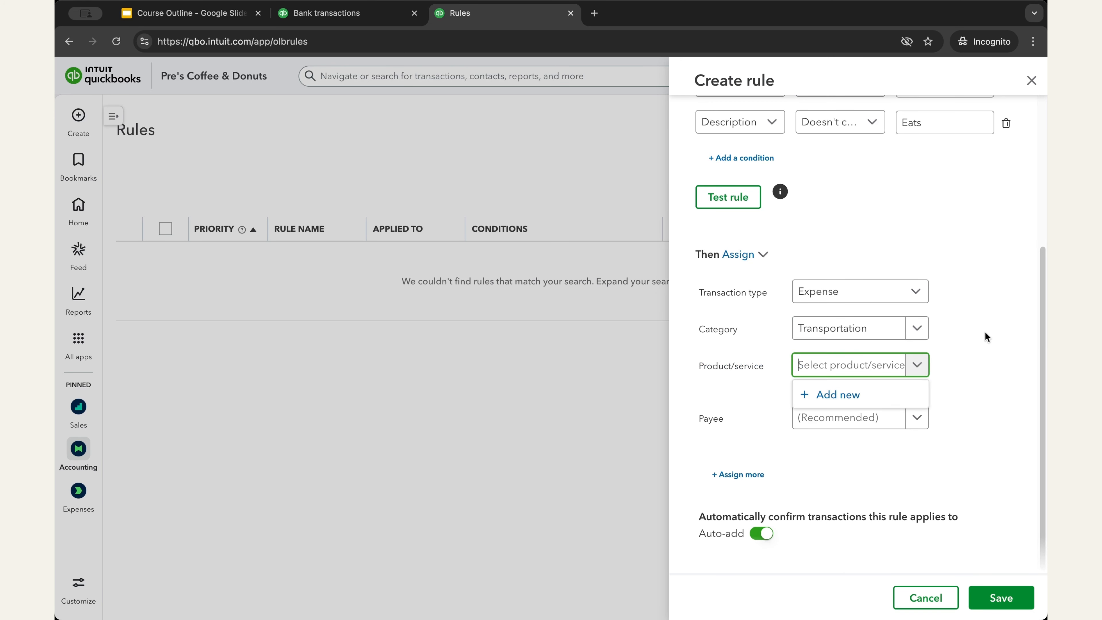
left_click(965, 336)
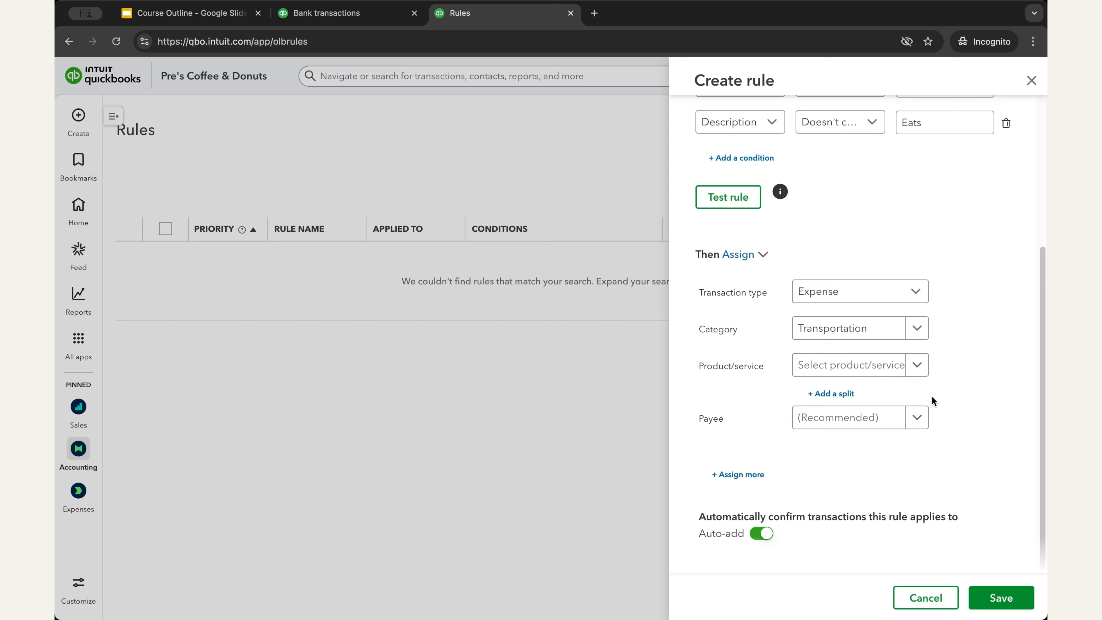
Look through the existing payees for the rule and open the form for a new one.
left_click(917, 417)
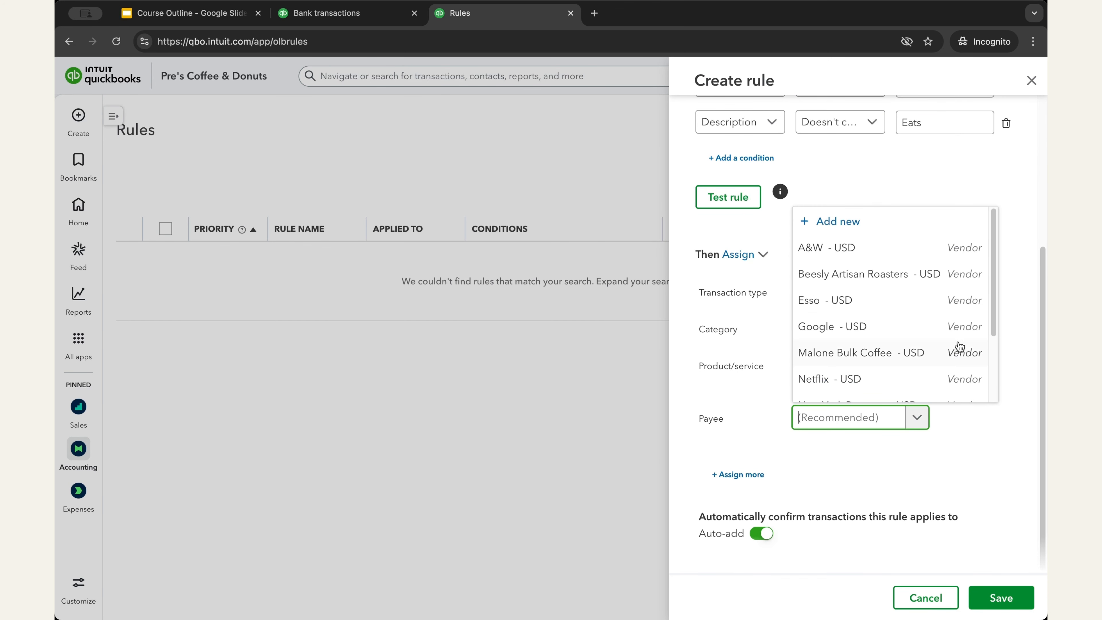
scroll(945, 318, "down", 5)
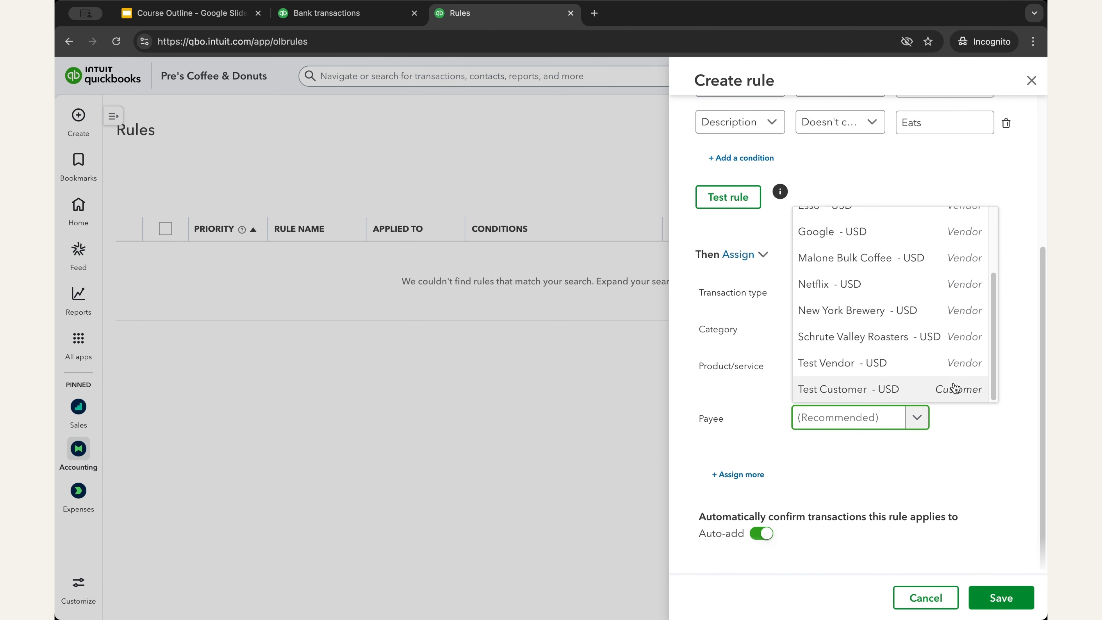
scroll(950, 378, "up", 5)
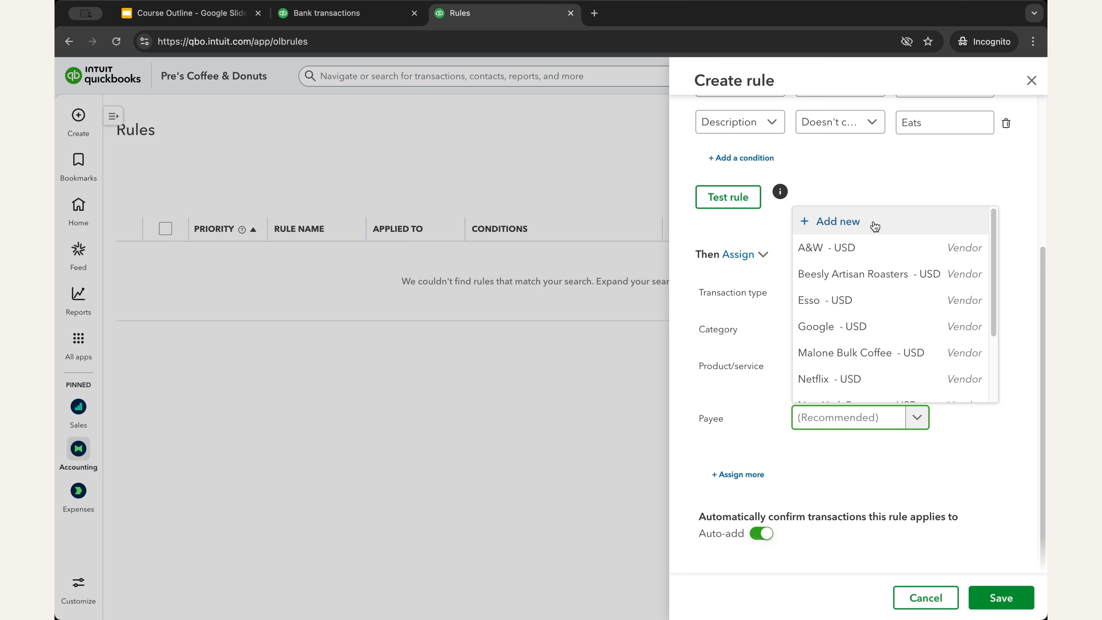
scroll(823, 304, "down", 3)
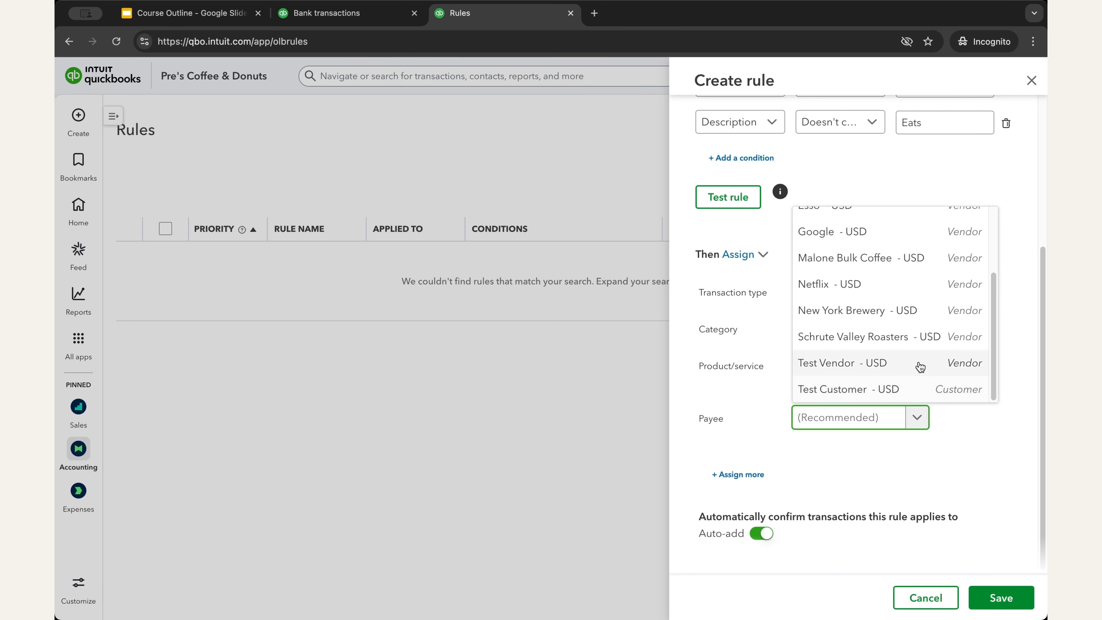
scroll(917, 364, "up", 3)
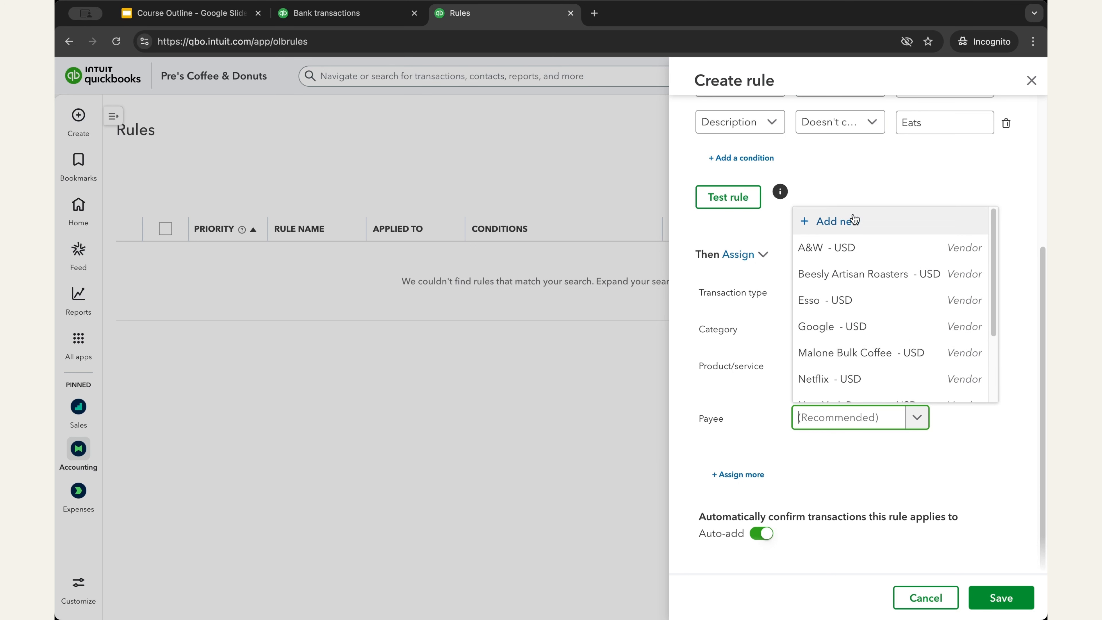
left_click(834, 223)
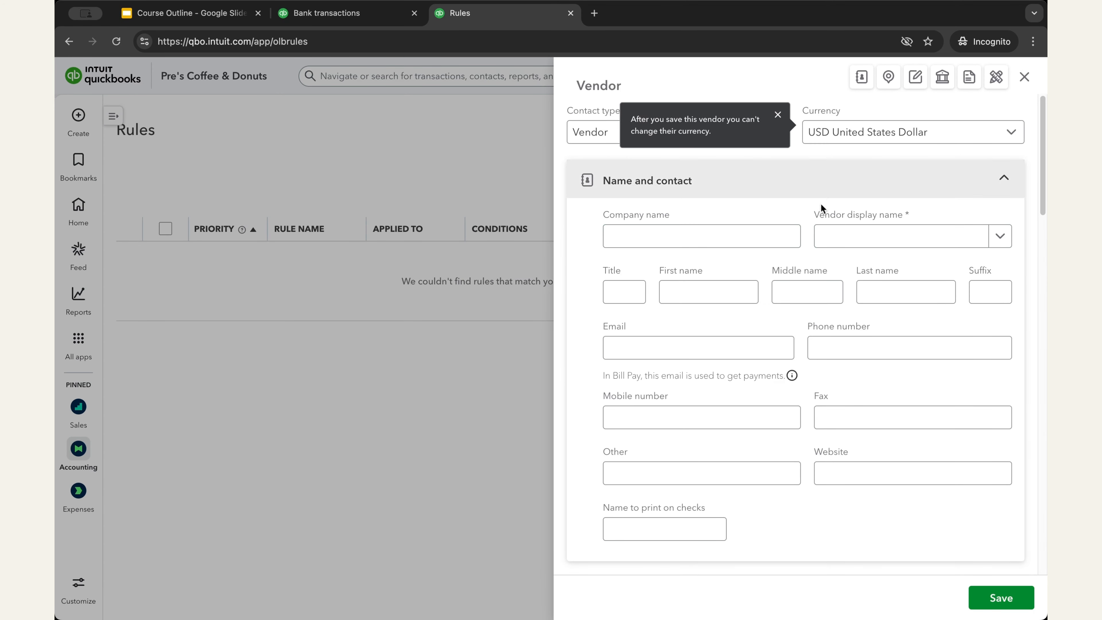
Create a vendor with the company name Uber.com and save it as the rule's payee.
left_click(815, 191)
left_click(777, 114)
left_click(1001, 179)
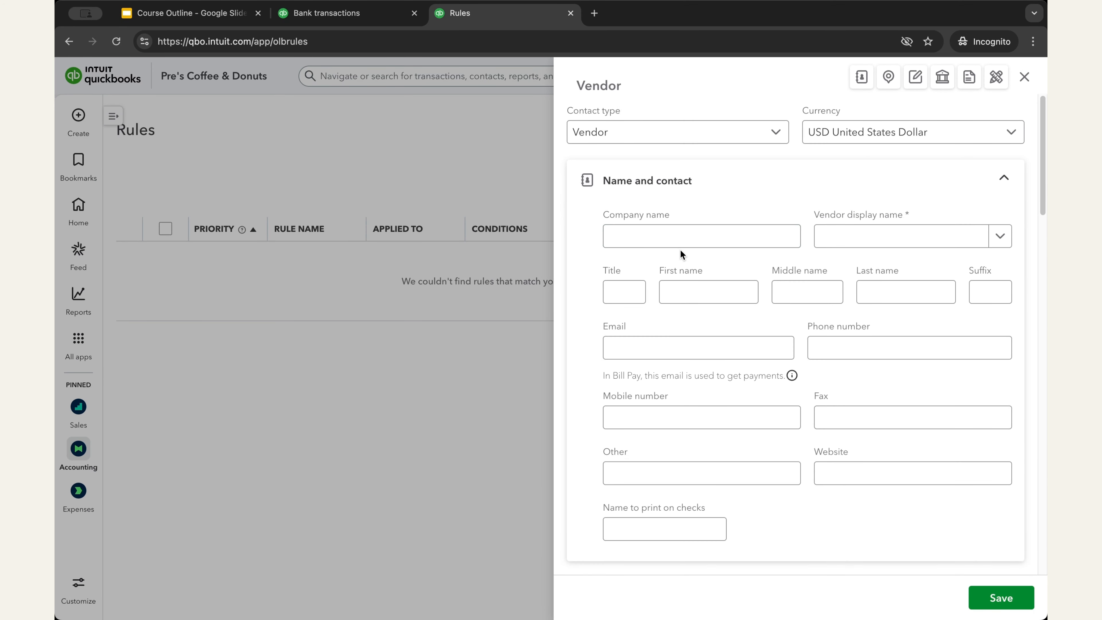
left_click(679, 242)
type("Uber")
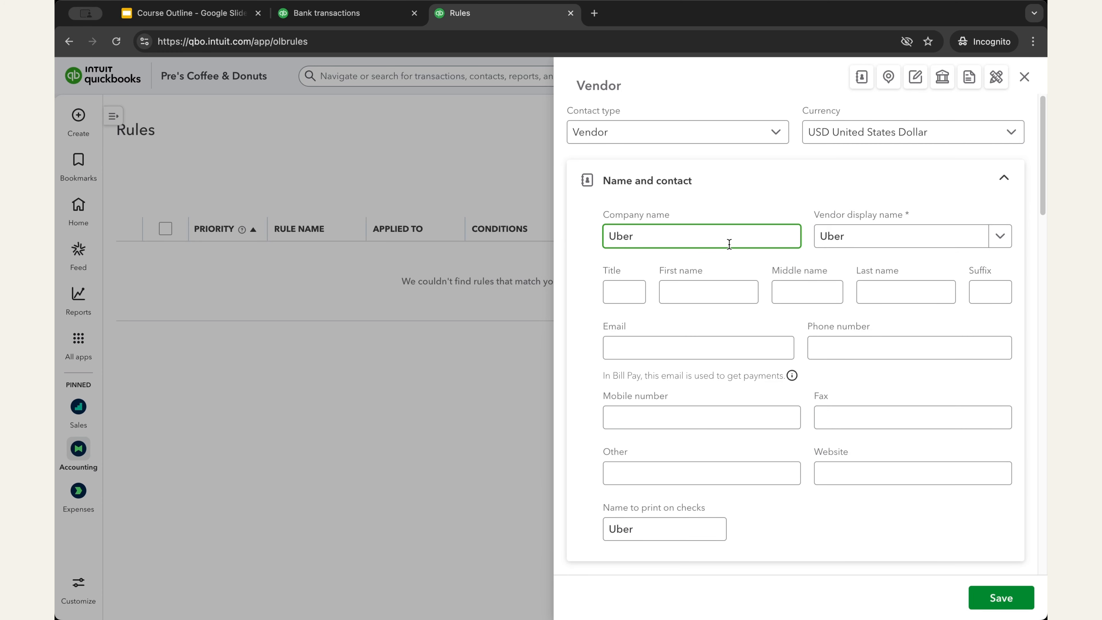
type(".com")
left_click(1001, 600)
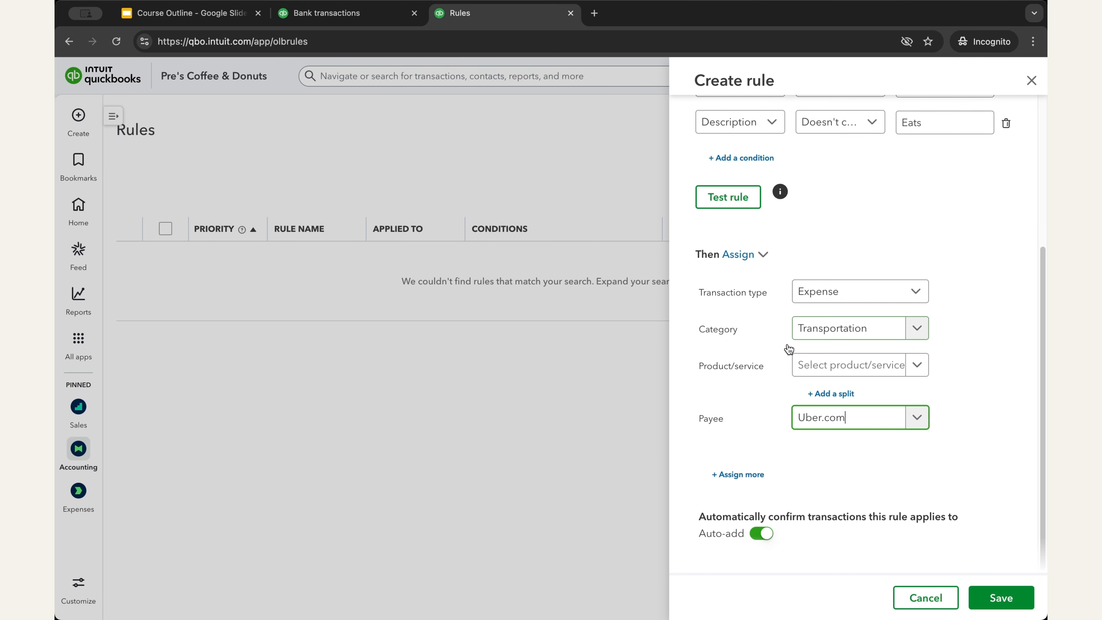
left_click(959, 466)
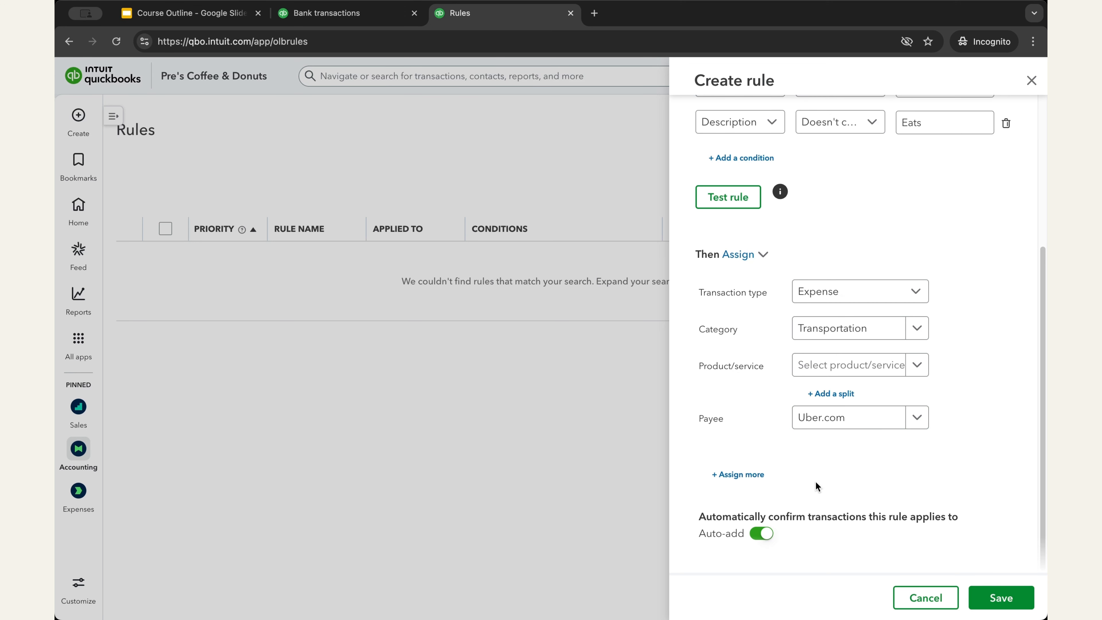
Show the rule's additional assignment fields and check the Location options and the bank memo replacement.
left_click(732, 474)
scroll(980, 442, "down", 3)
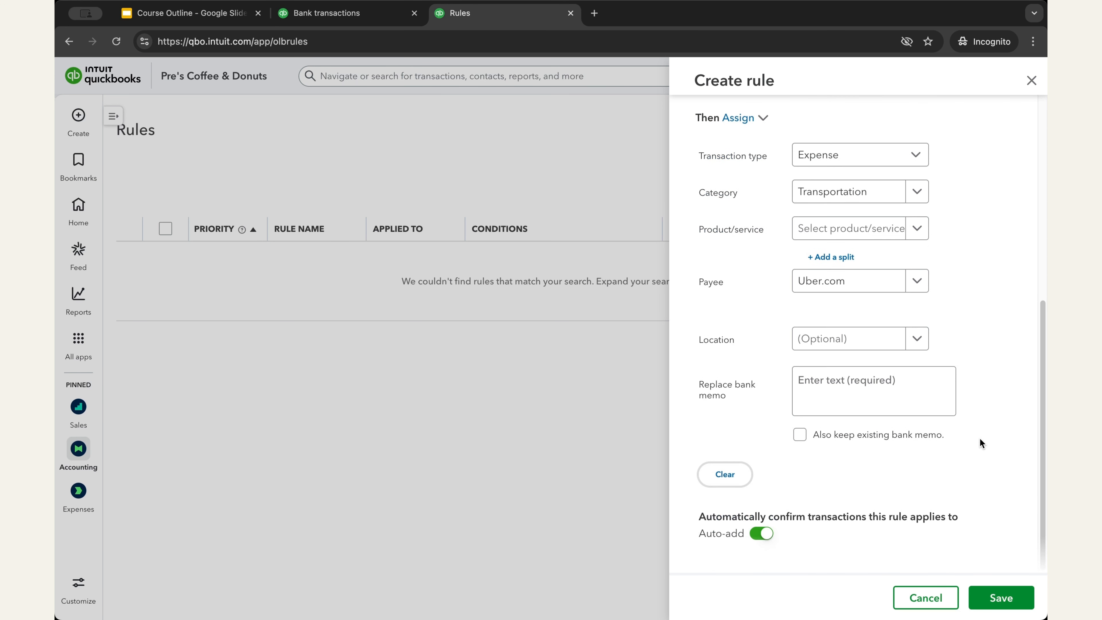
left_click(915, 347)
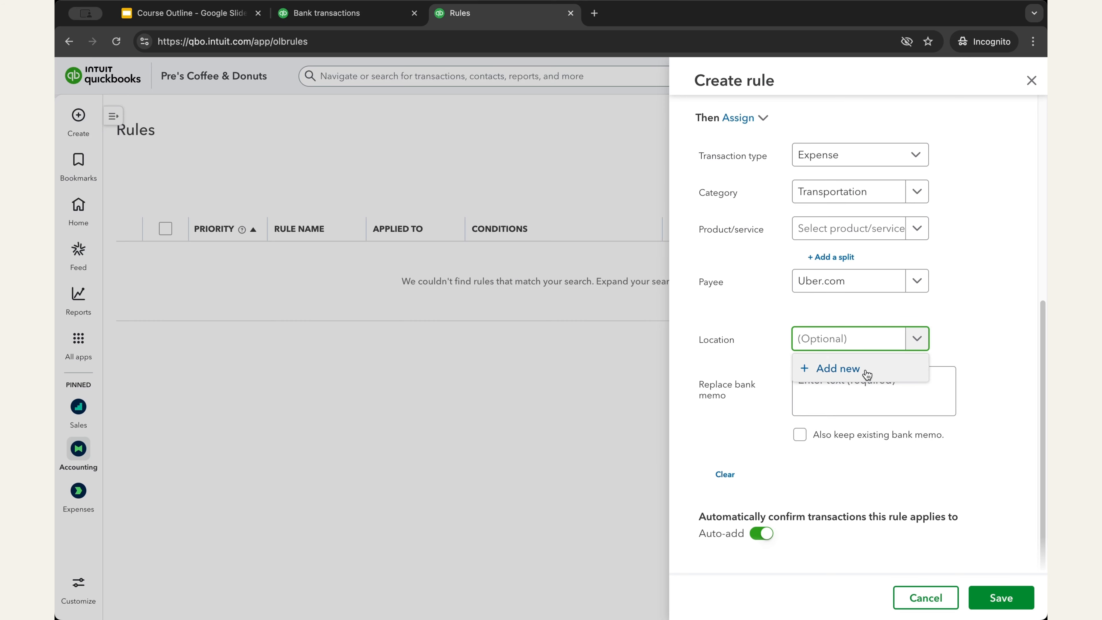
left_click(972, 313)
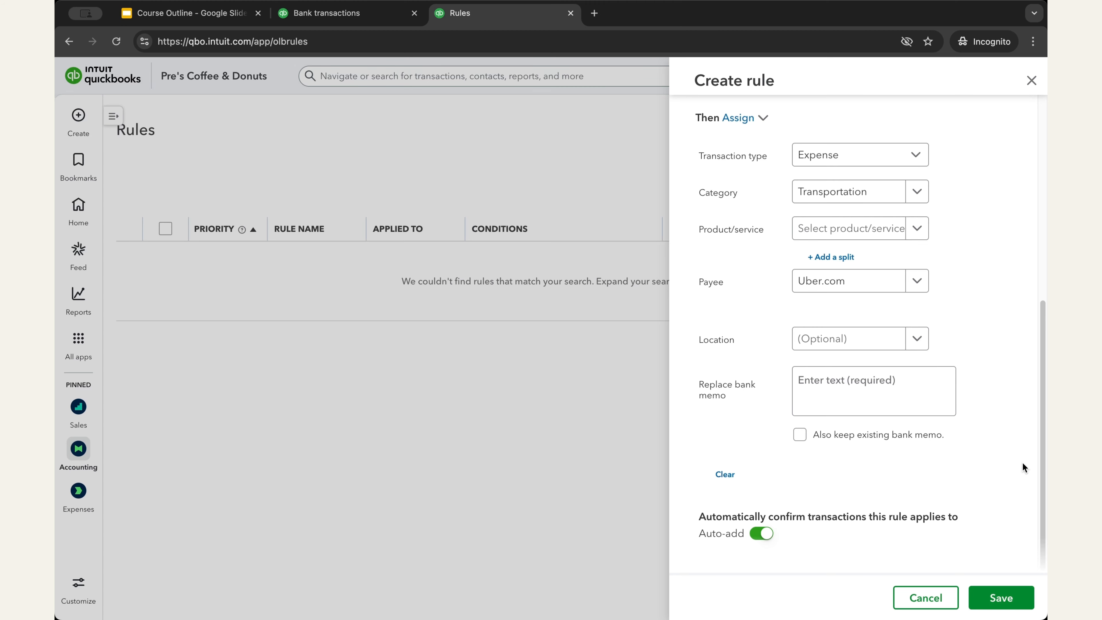
scroll(993, 450, "up", 3)
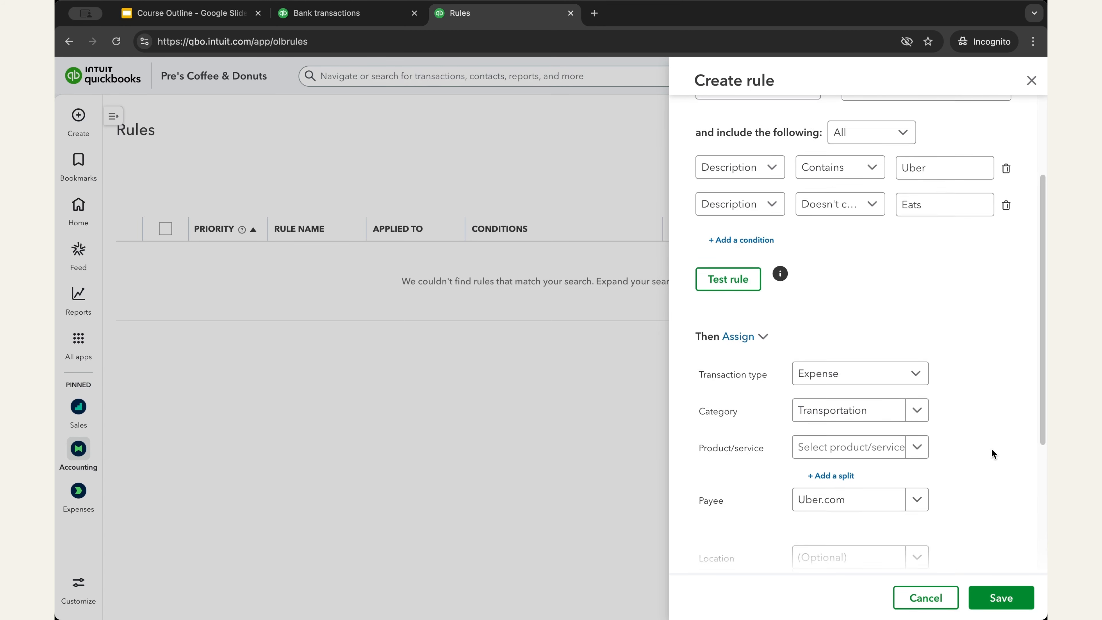
scroll(992, 449, "down", 3)
scroll(987, 445, "up", 2)
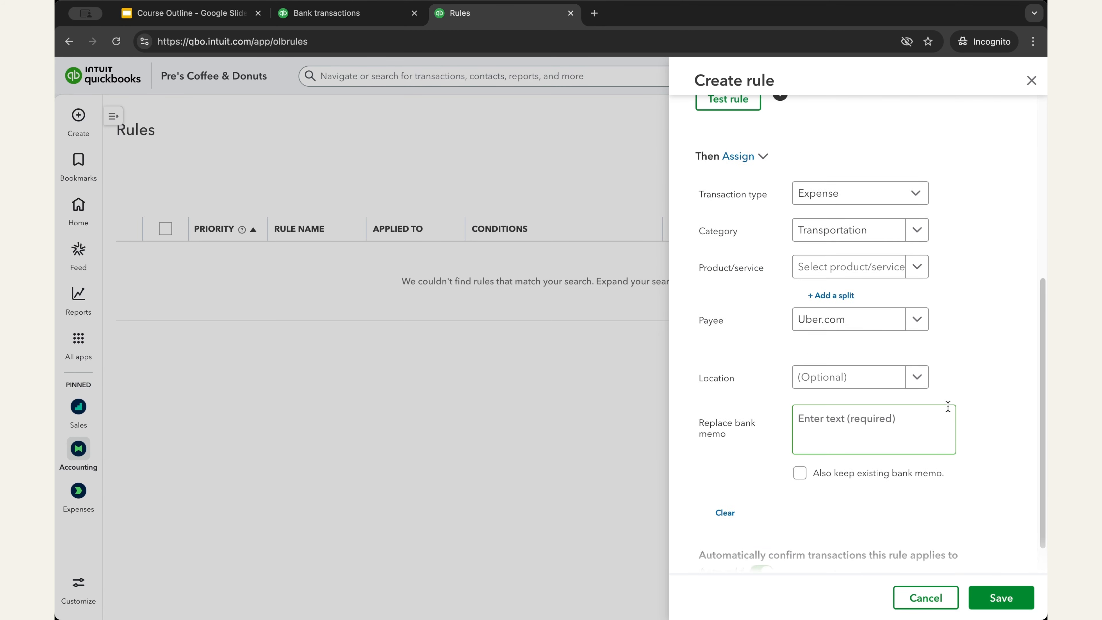
scroll(946, 404, "up", 1)
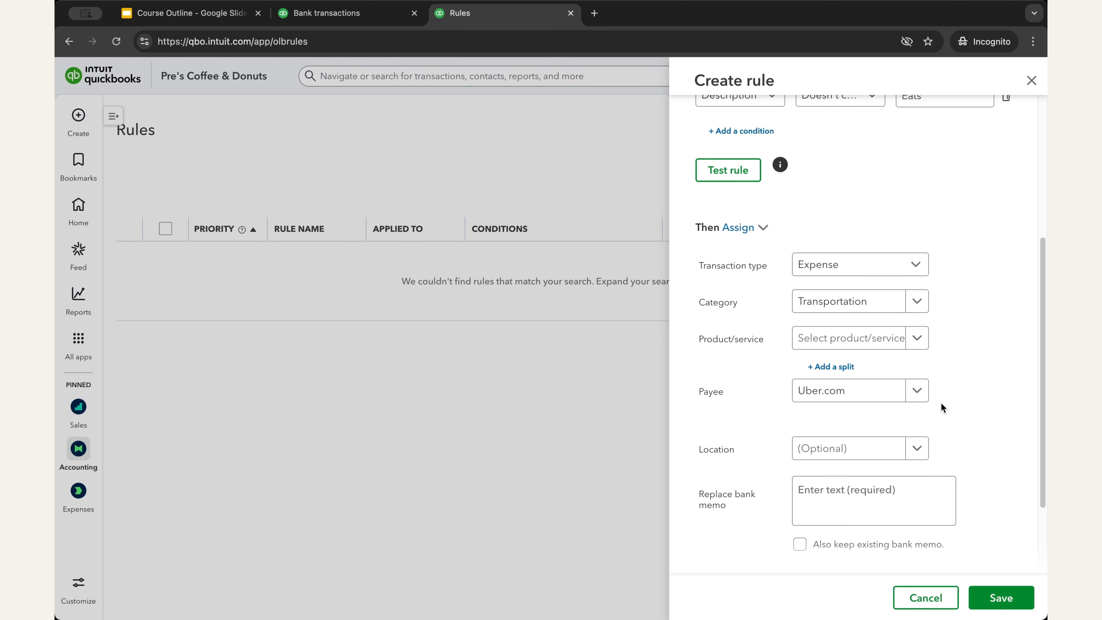
Split the rule's expense by percentage, assigning 50 to the Transportation line and 50 to the second line.
left_click(832, 368)
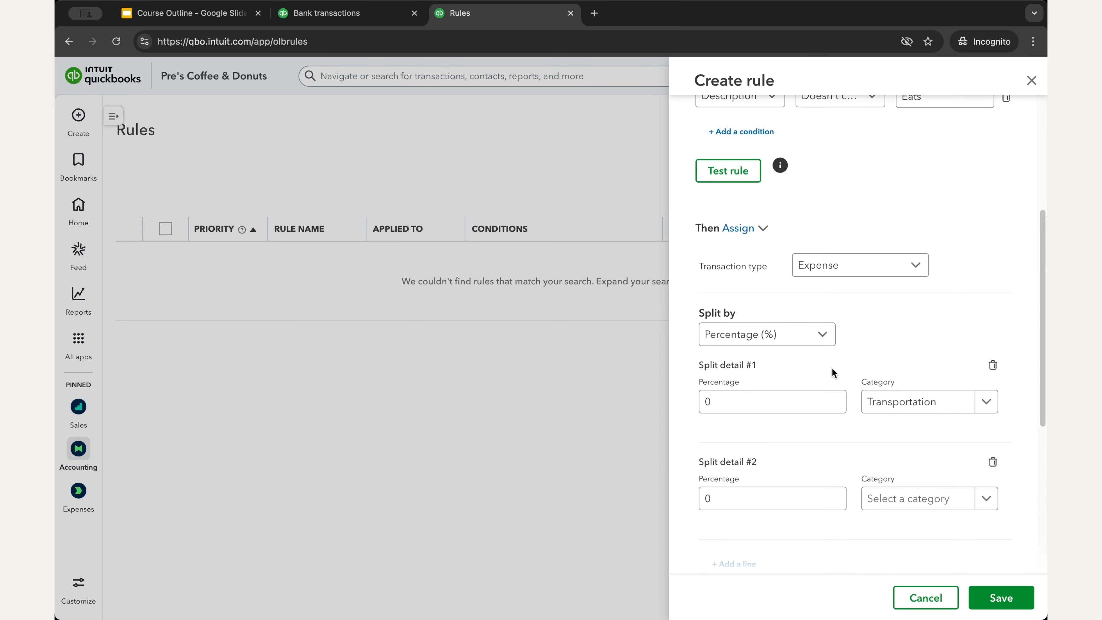
scroll(920, 385, "down", 2)
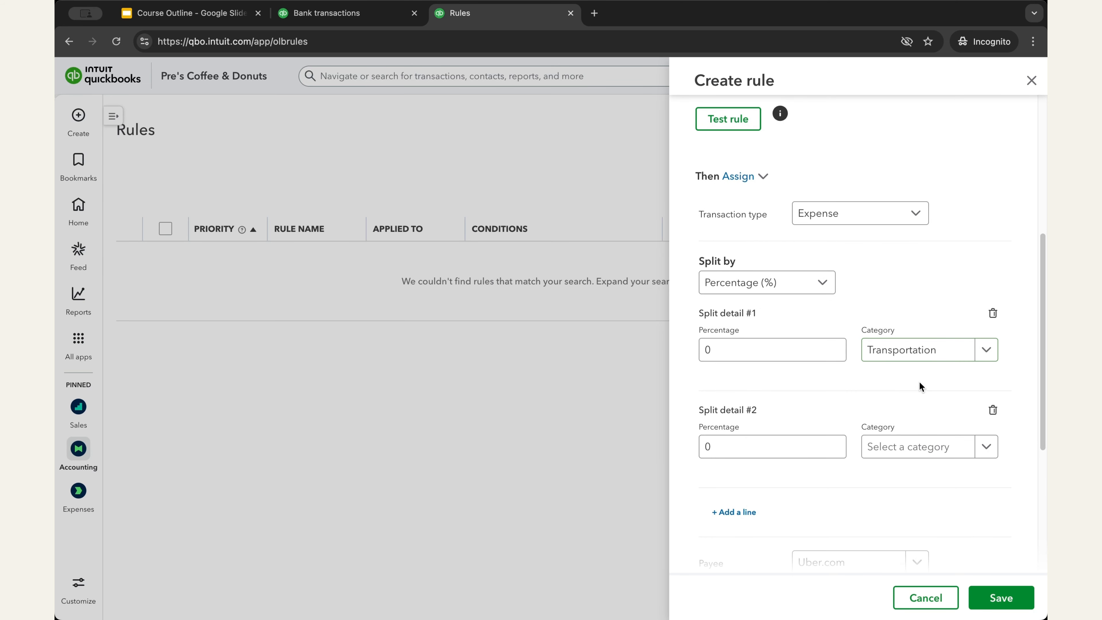
left_click(824, 282)
left_click(819, 309)
left_click(715, 349)
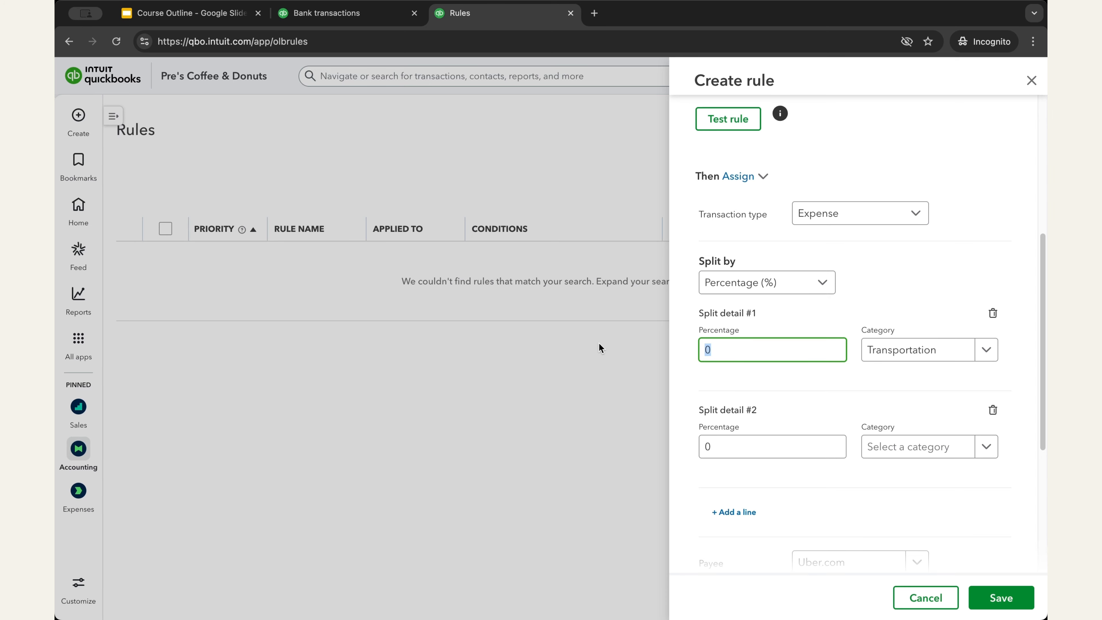
key("BackSpace")
type("50")
key("Tab")
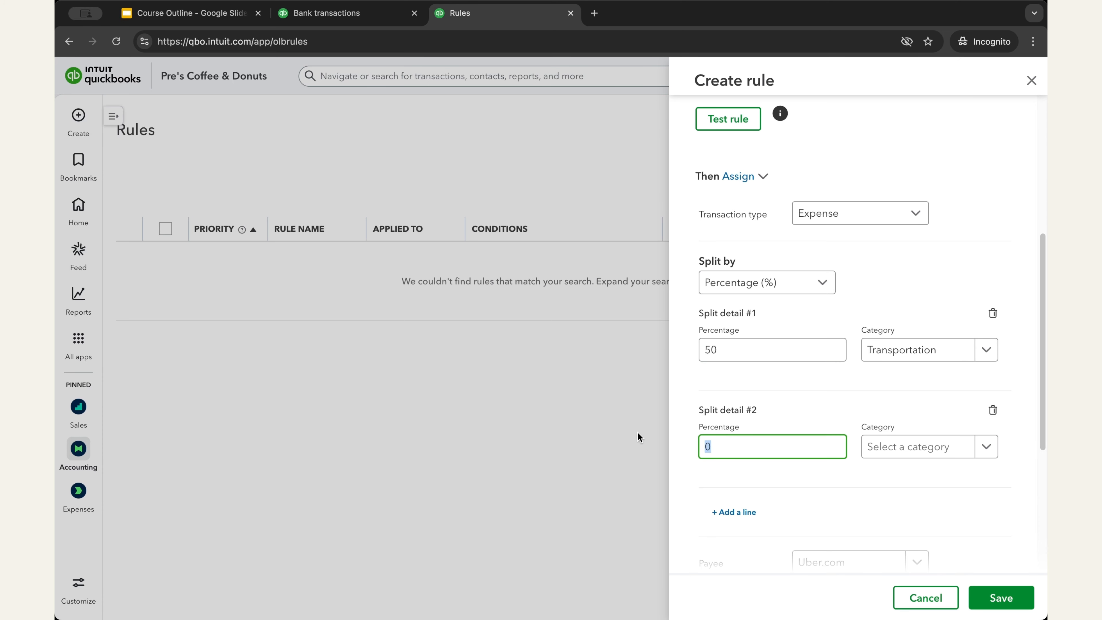
type("50")
left_click(950, 446)
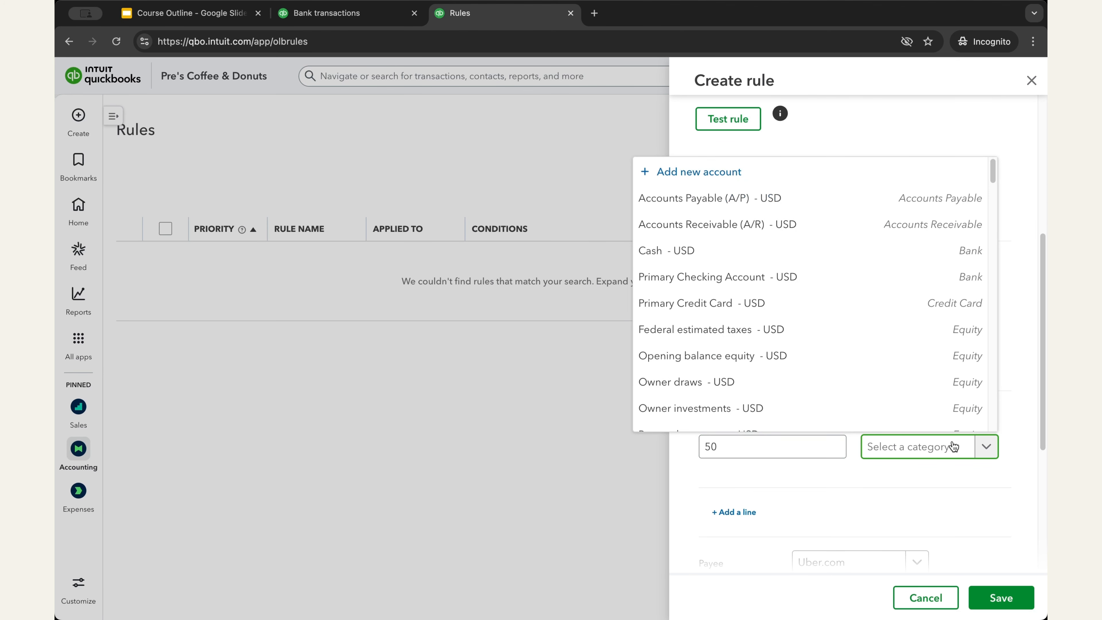
type("other")
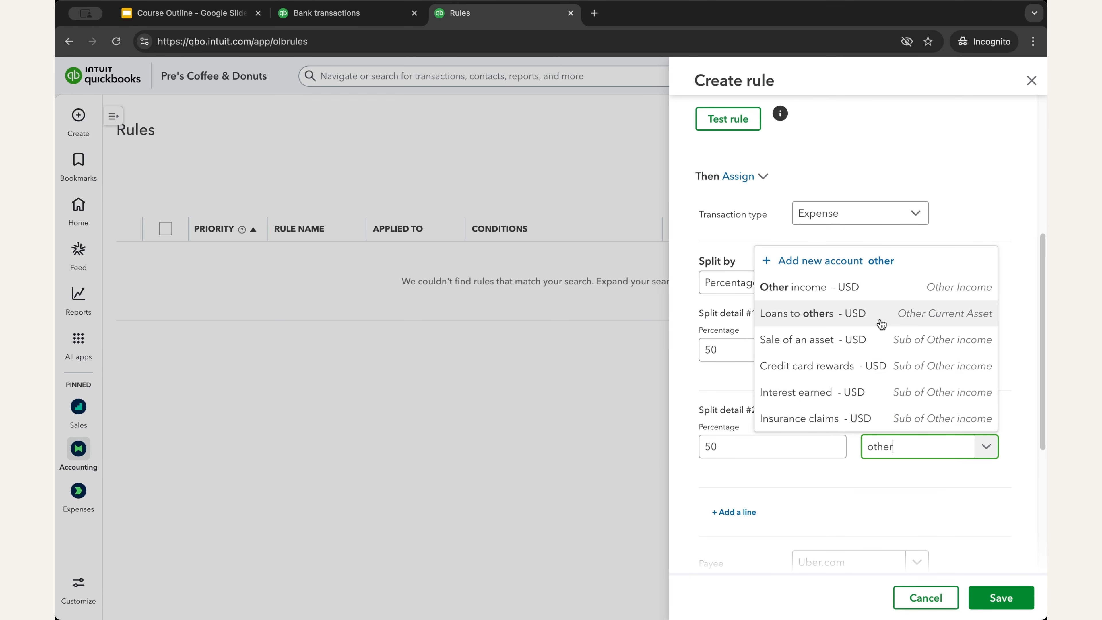
key("BackSpace")
key("BackSpace")
key("BackSpace")
key("BackSpace")
key("BackSpace")
key("Escape")
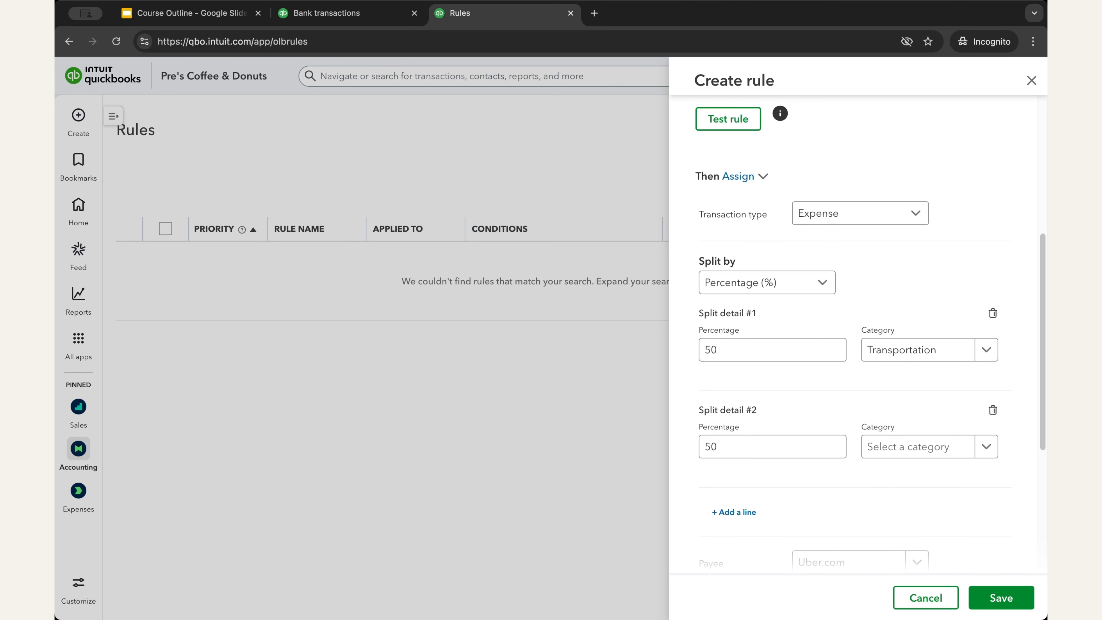
Set the second split line's category to Entertainment with clients.
left_click(910, 446)
scroll(826, 322, "down", 10)
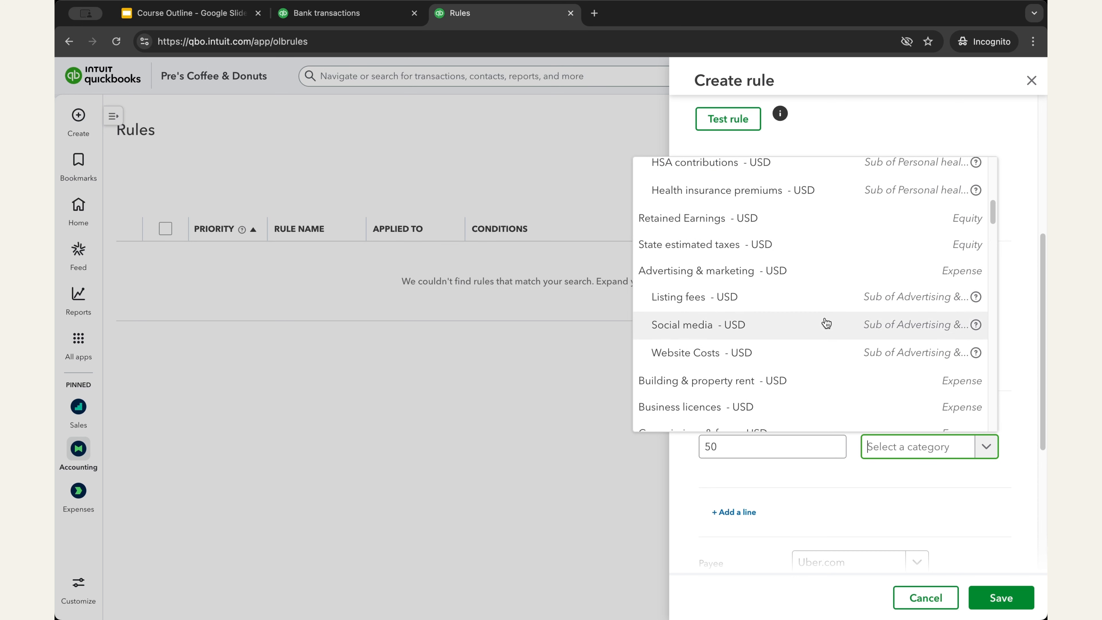
scroll(848, 347, "down", 3)
scroll(848, 347, "down", 5)
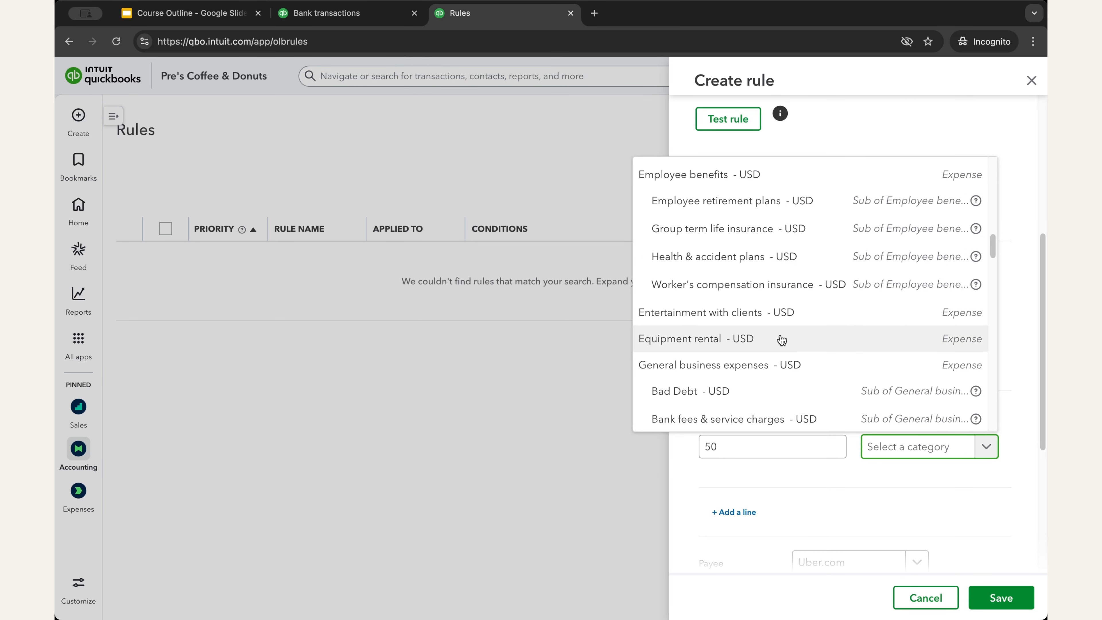
left_click(771, 312)
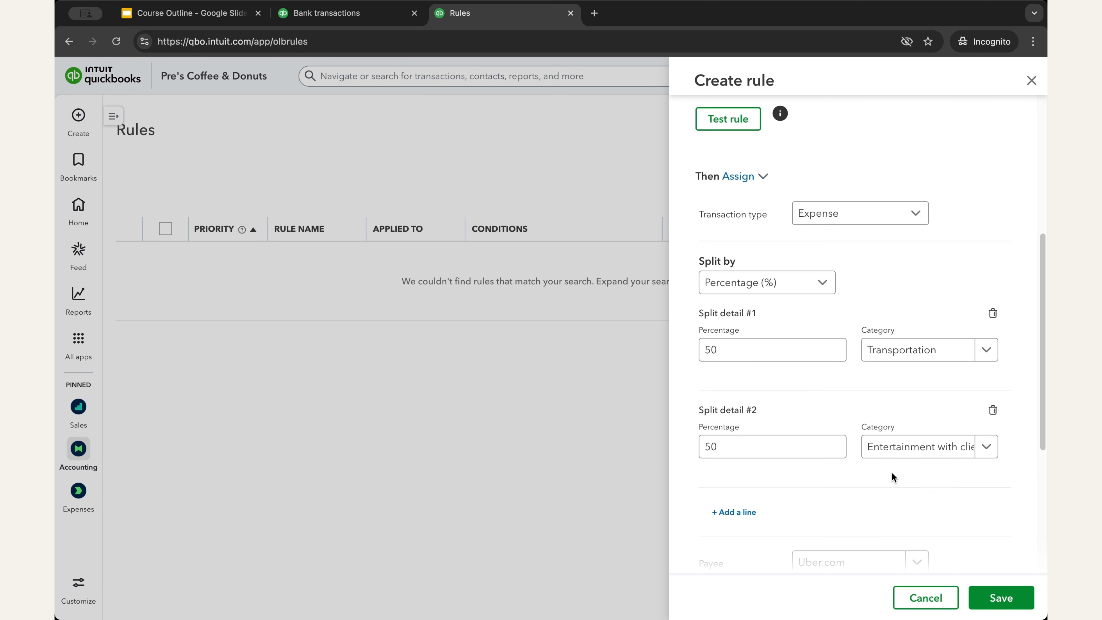
Add two more split lines, and delete all the extra lines to go back to the single Transportation category.
scroll(885, 475, "down", 2)
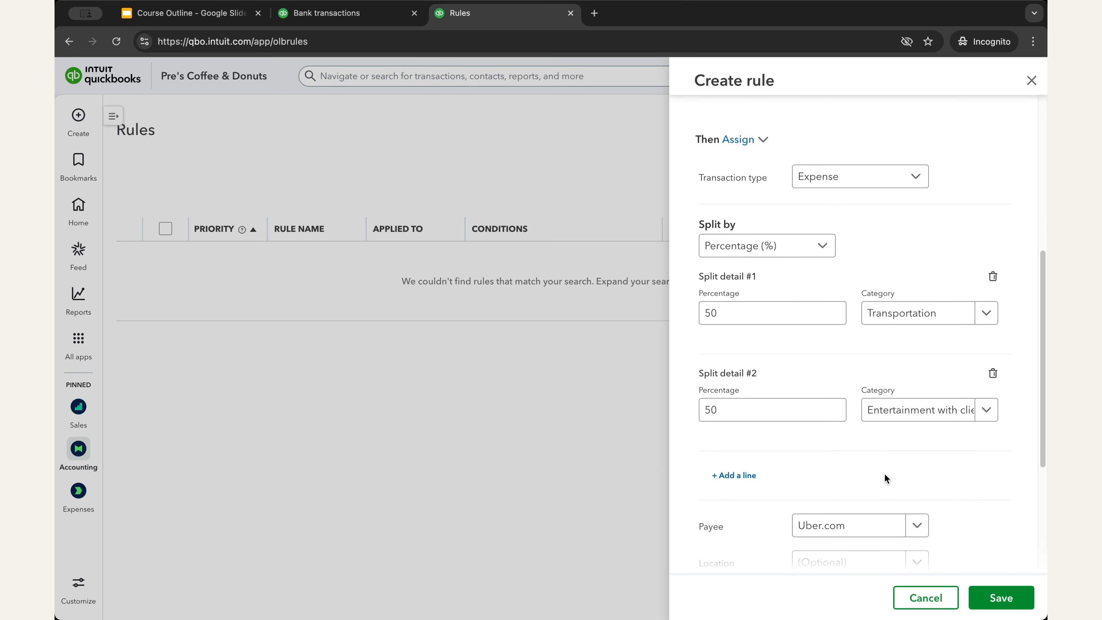
left_click(727, 478)
scroll(891, 430, "down", 4)
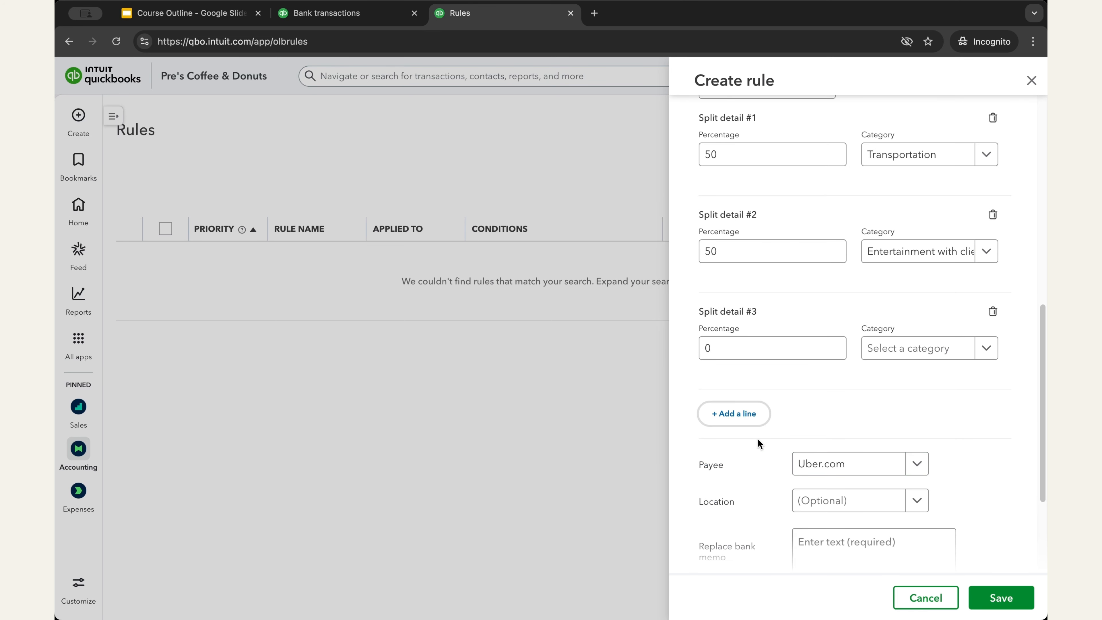
left_click(743, 419)
left_click(992, 408)
left_click(993, 315)
left_click(991, 321)
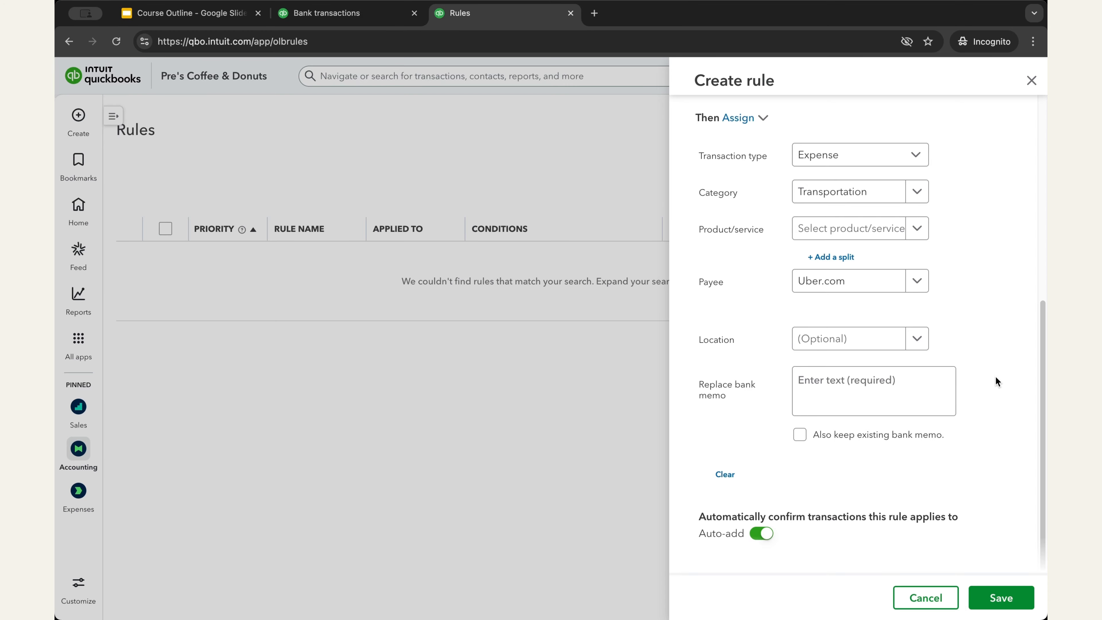
Review the rule's name, conditions and assignments, down to the option that automatically confirms matching transactions.
scroll(995, 376, "up", 3)
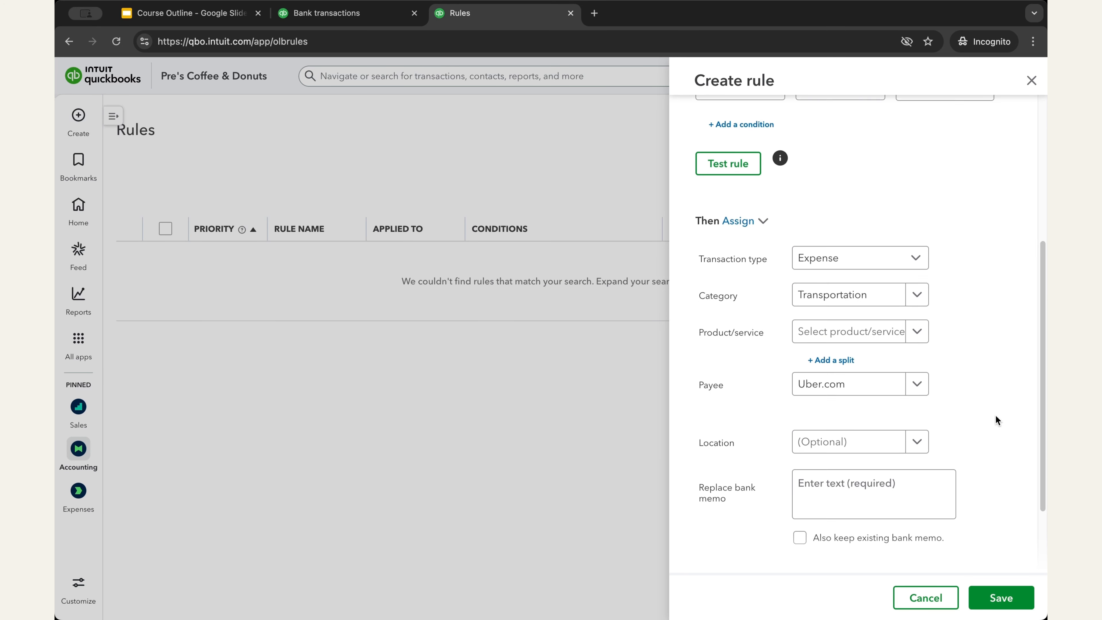
scroll(994, 414, "down", 3)
scroll(1000, 428, "up", 8)
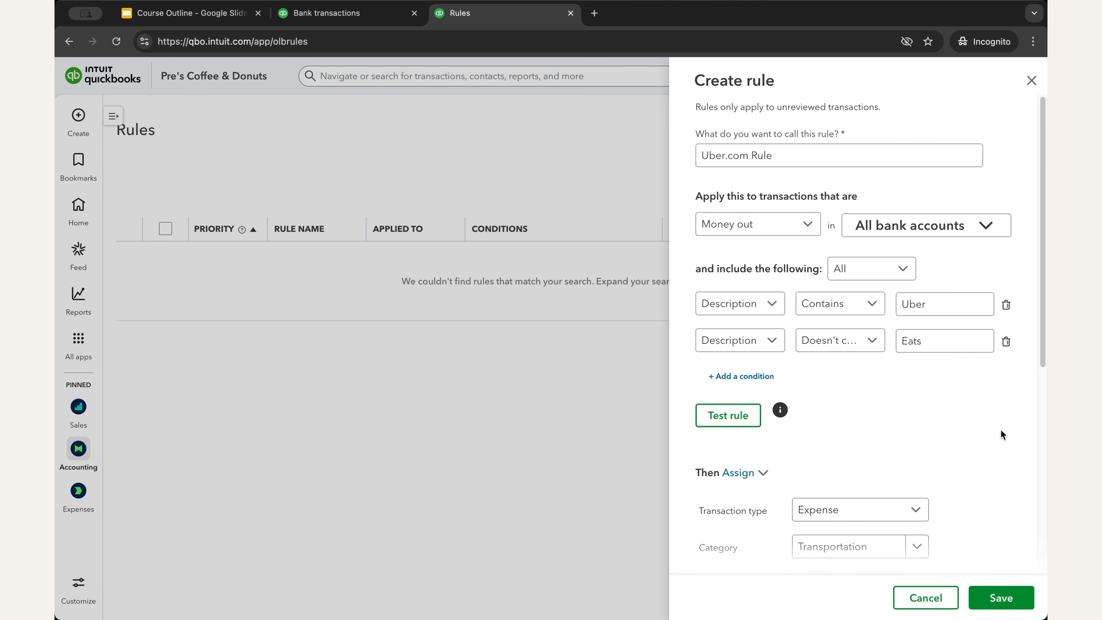
scroll(994, 504, "down", 5)
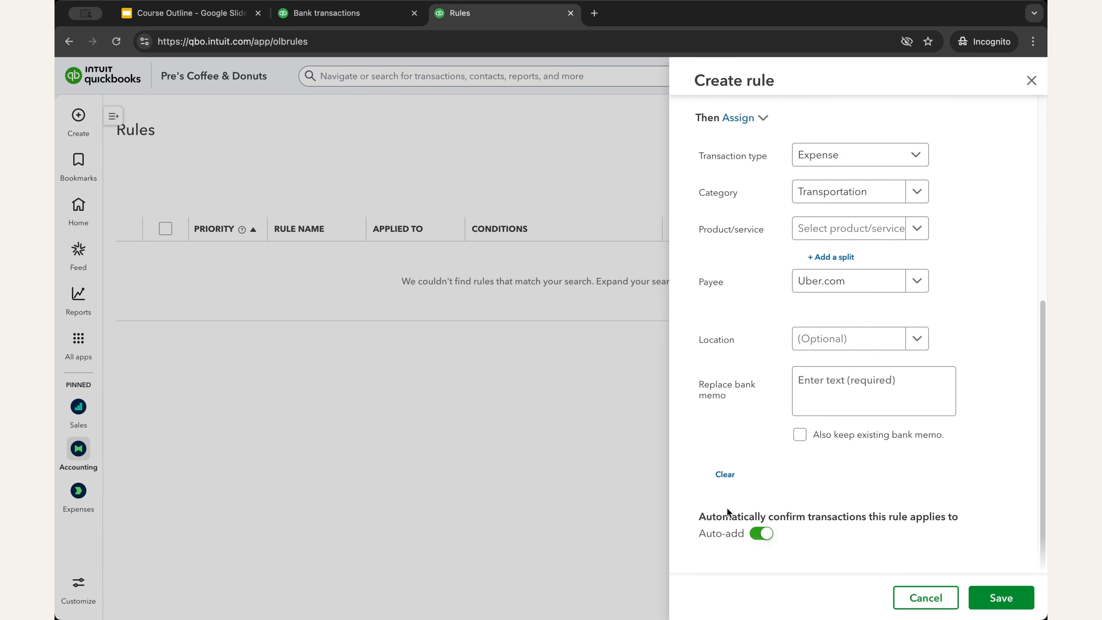
left_click_drag(696, 517, 959, 521)
left_click(965, 519)
Keep Auto-add switched on and save the Uber.com Rule.
left_click(762, 537)
left_click(762, 535)
left_click(1006, 601)
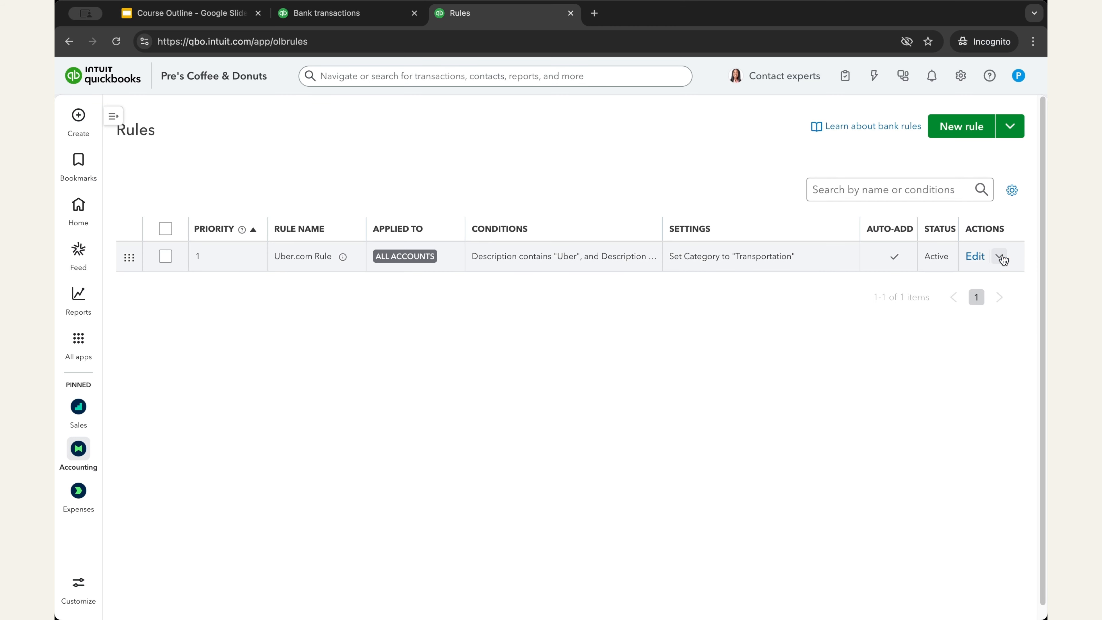
Check the saved Uber.com Rule's edit form, its further actions, and who created and last modified it.
left_click(979, 256)
left_click(1031, 81)
left_click(1001, 256)
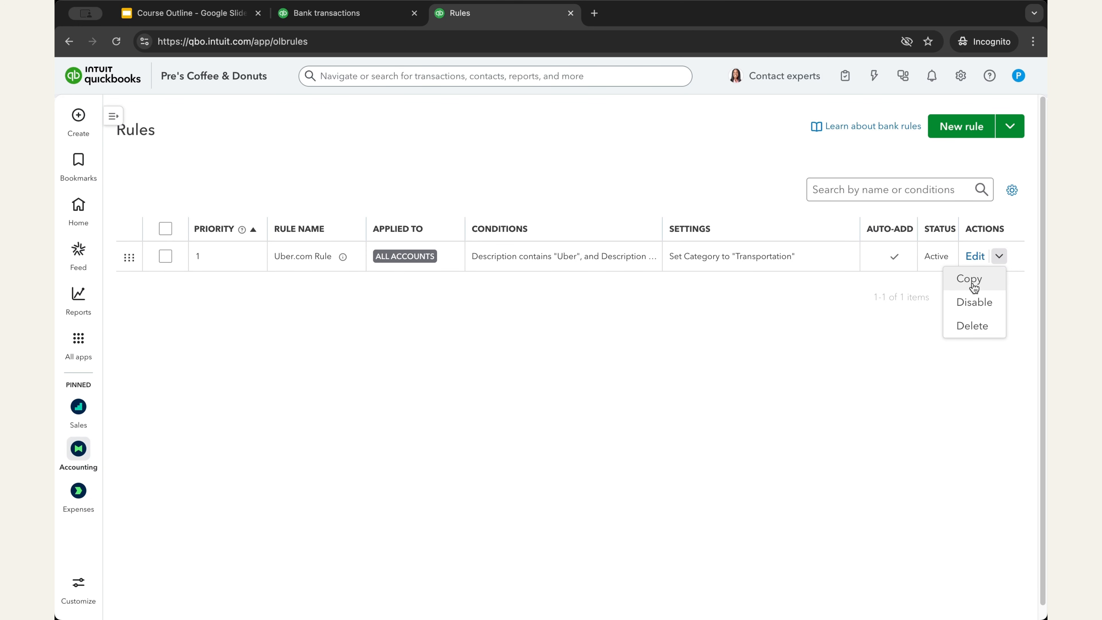
left_click(810, 329)
mouse_move(342, 258)
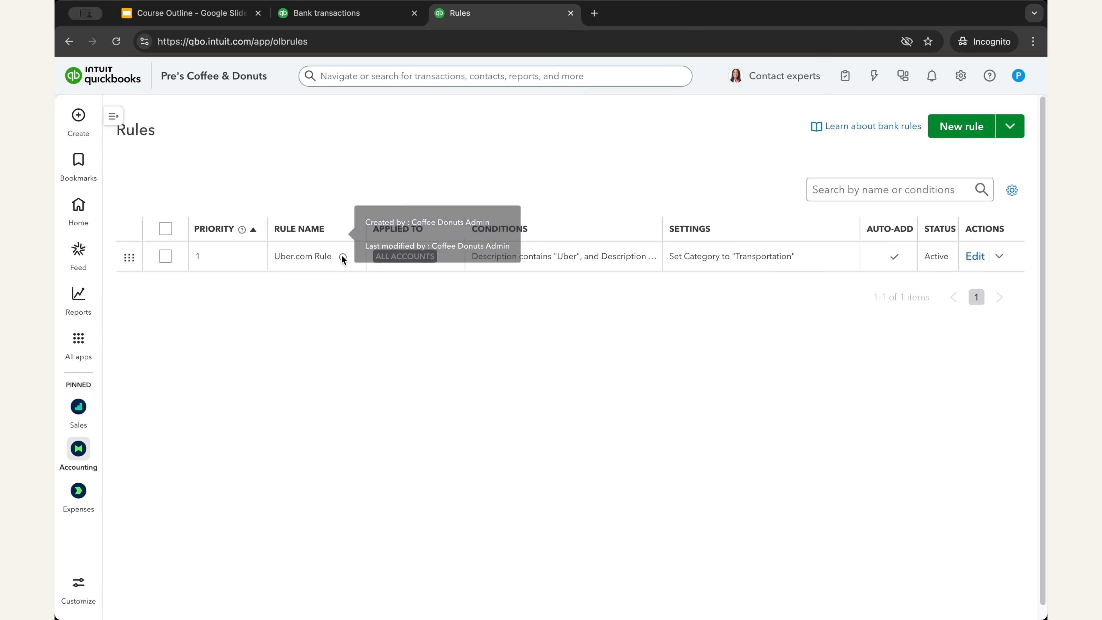
Go back to the bank transactions, reload the list and collapse the expanded navigation.
left_click(339, 16)
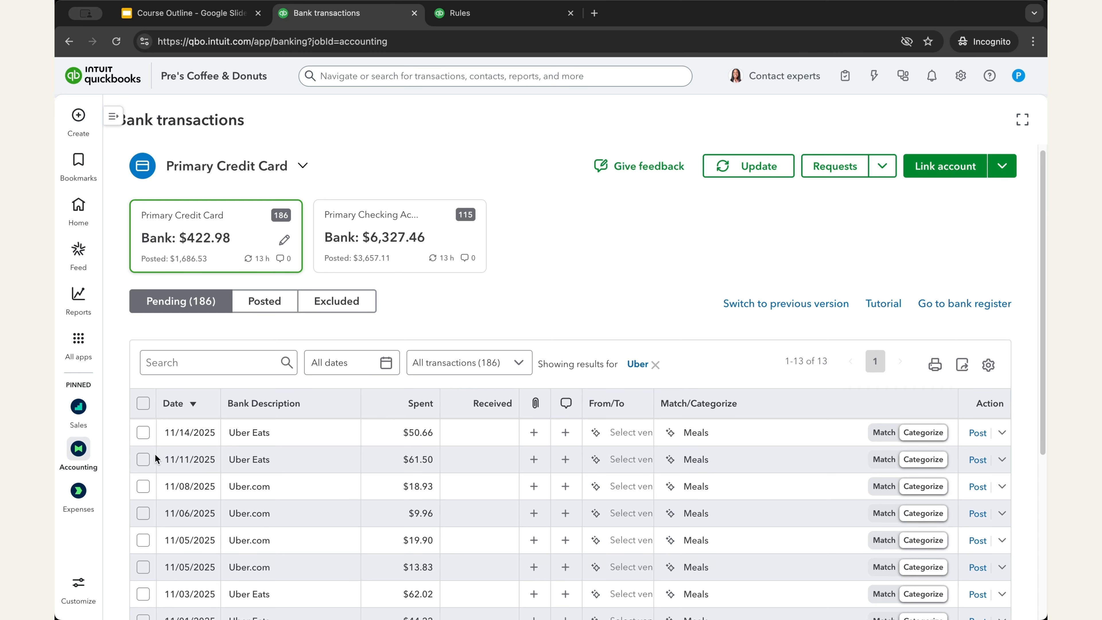
mouse_move(79, 448)
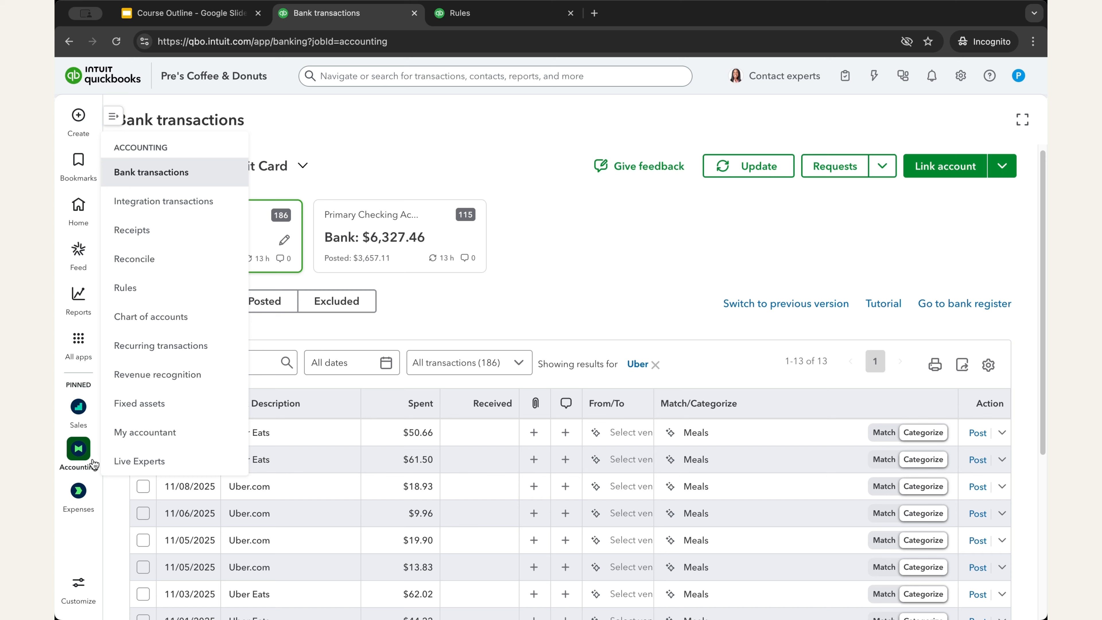
left_click(172, 177)
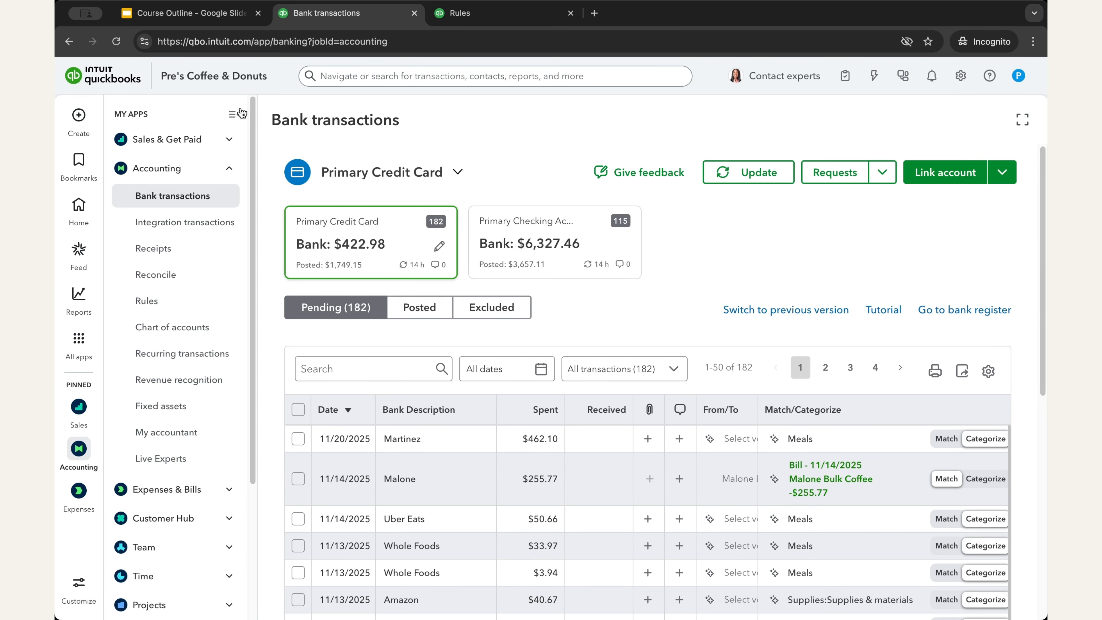
left_click(243, 114)
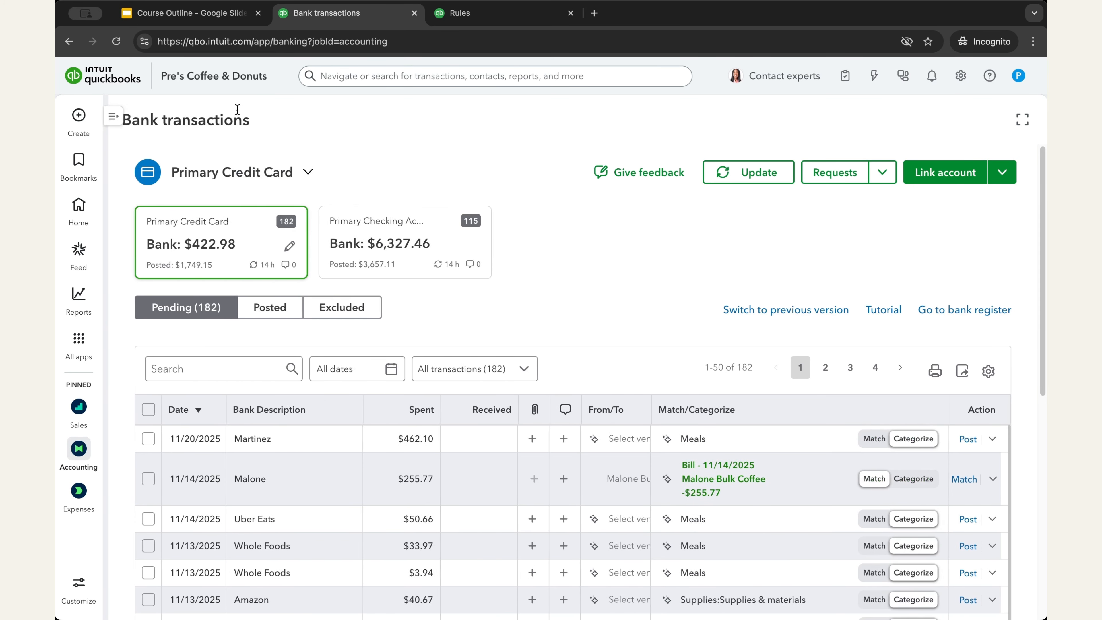
Examine the posted Primary Credit Card transactions for rule-assigned Uber.com entries, including the category options of the 11/08/2025 one.
left_click(257, 311)
scroll(629, 307, "down", 3)
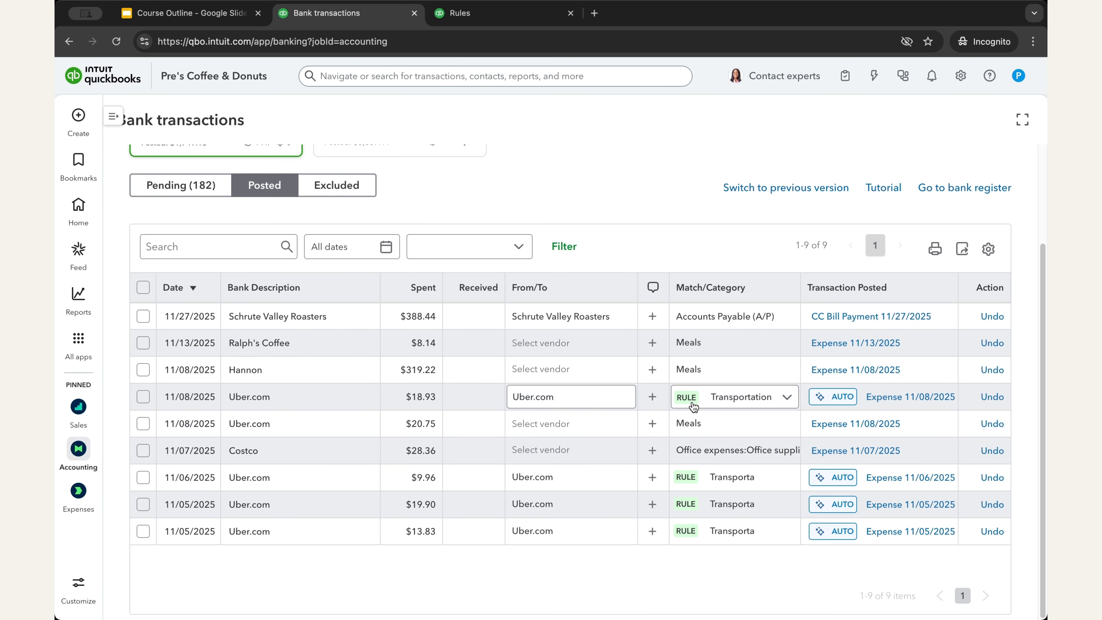
left_click(788, 399)
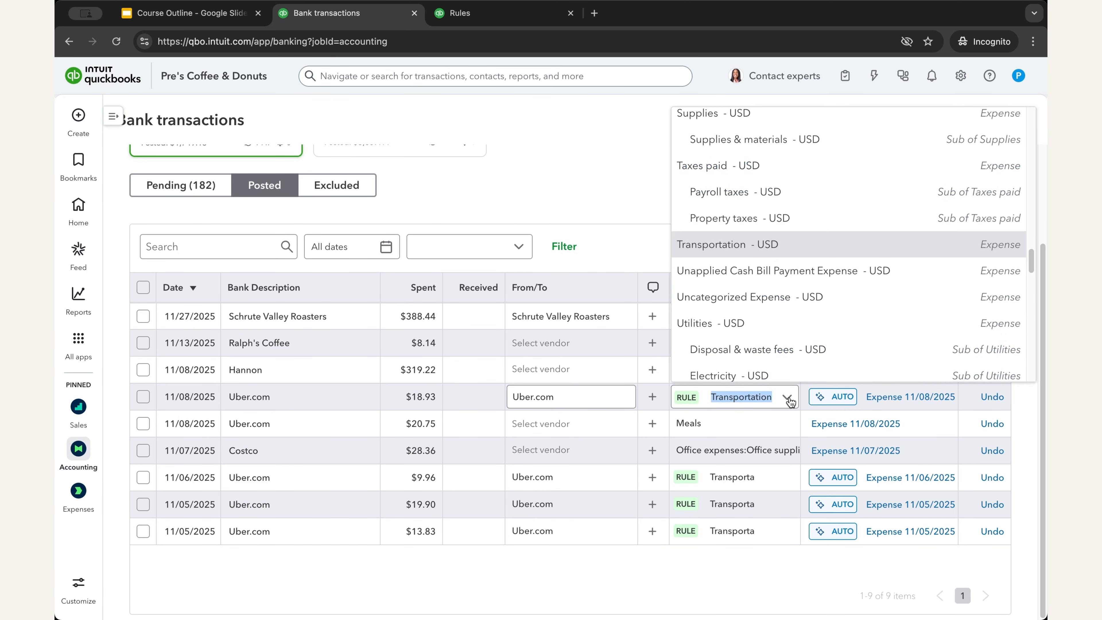
left_click(548, 145)
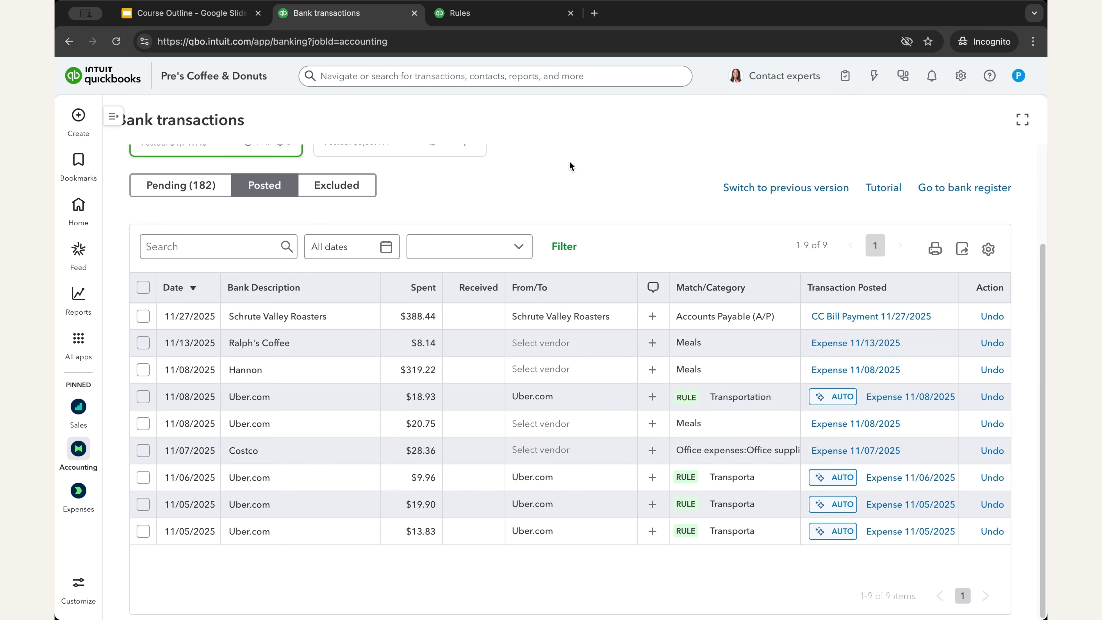
scroll(480, 241, "up", 3)
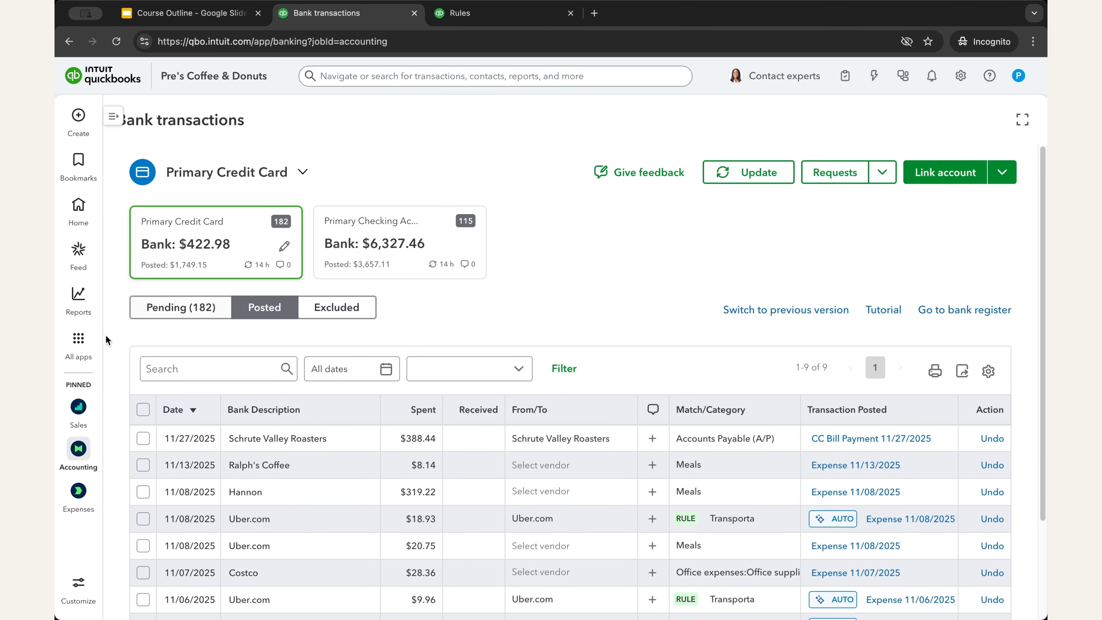
Open the standard reports in a new browser tab.
mouse_move(79, 303)
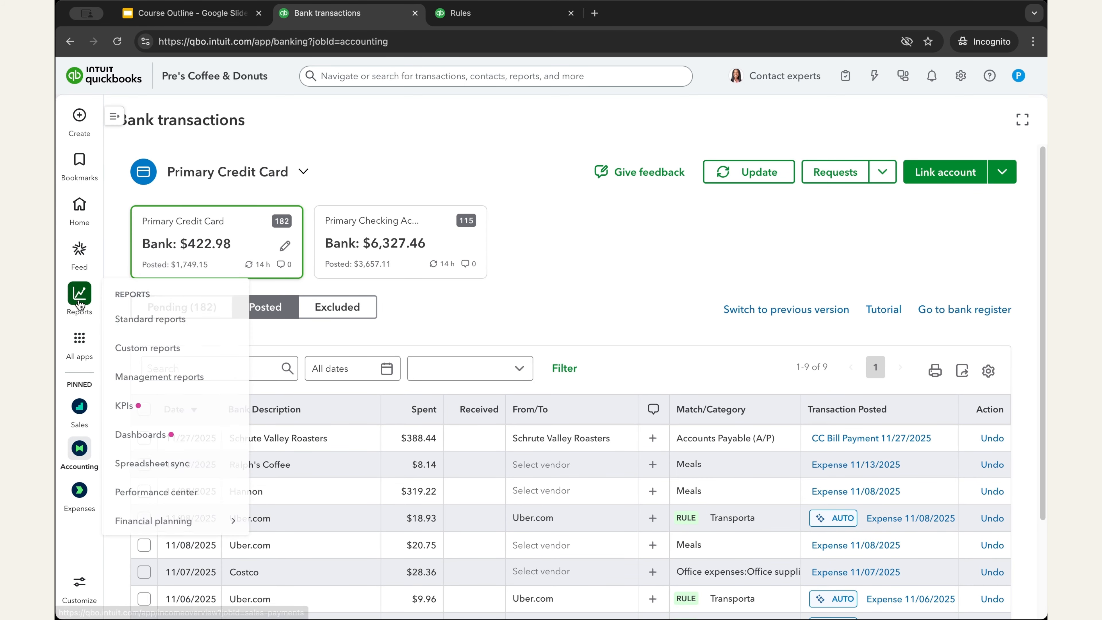
right_click(167, 319)
left_click(193, 324)
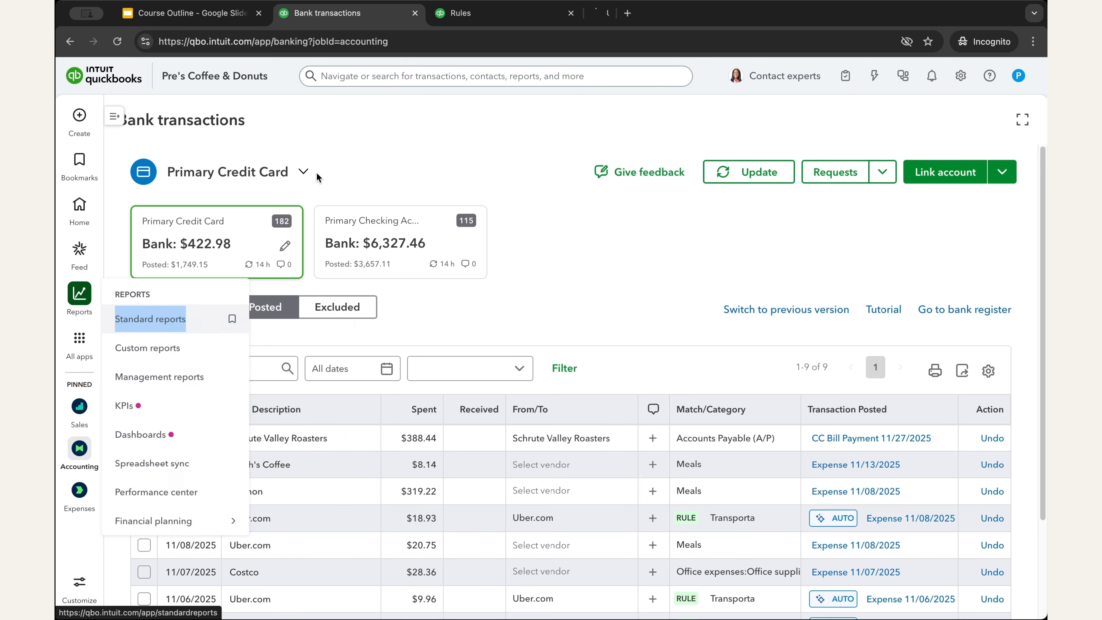
Open the Profit and Loss report from the standard reports and drill into the Transportation total.
left_click(603, 13)
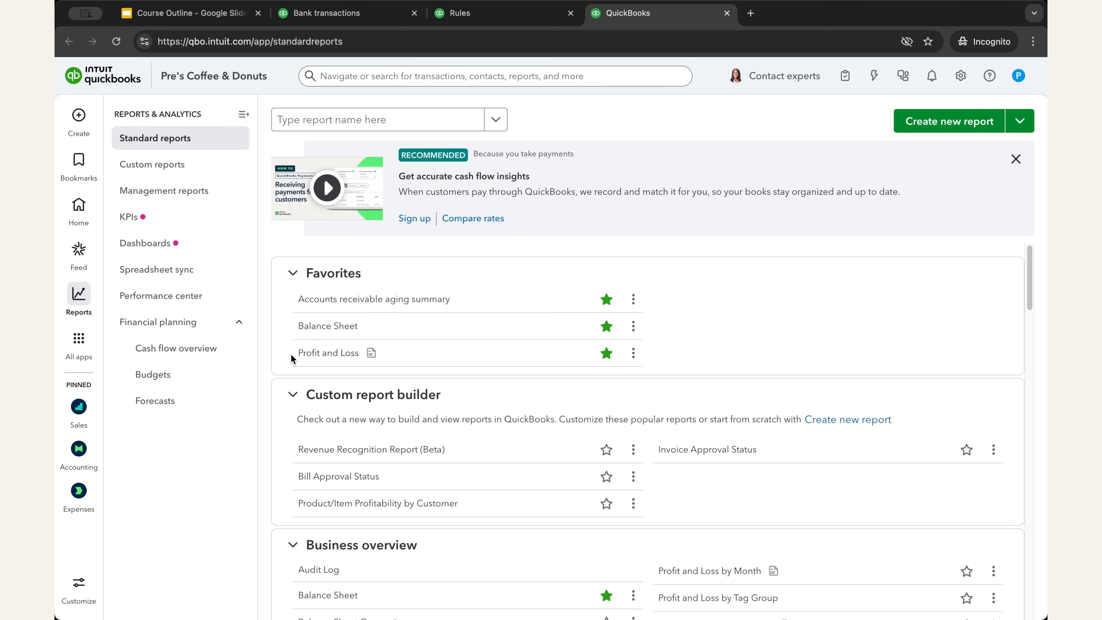
left_click(239, 111)
left_click(170, 353)
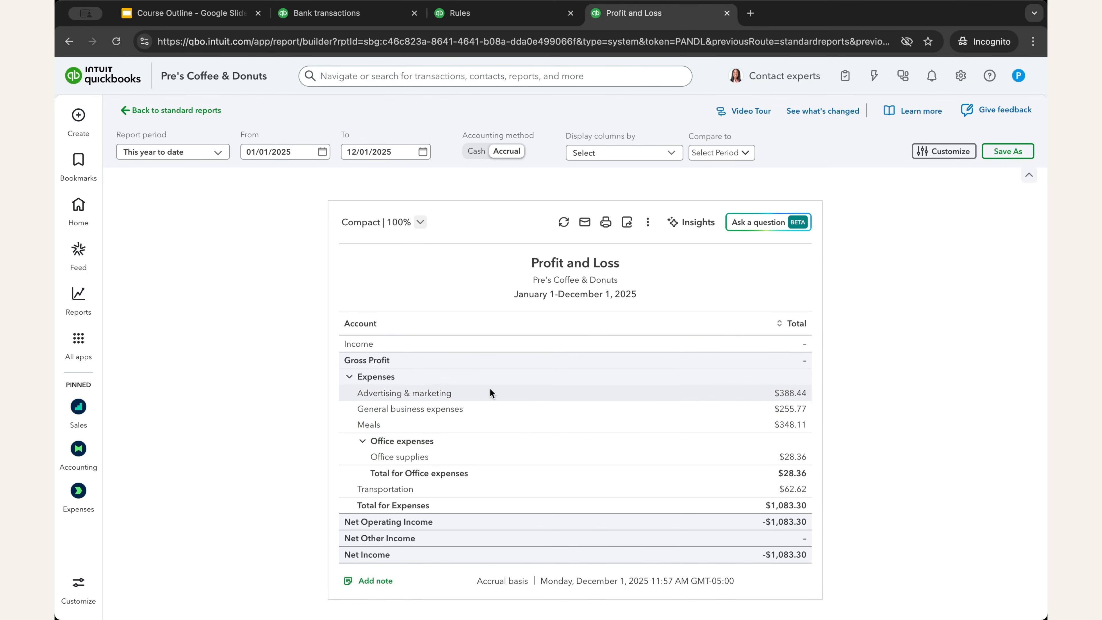
left_click(800, 490)
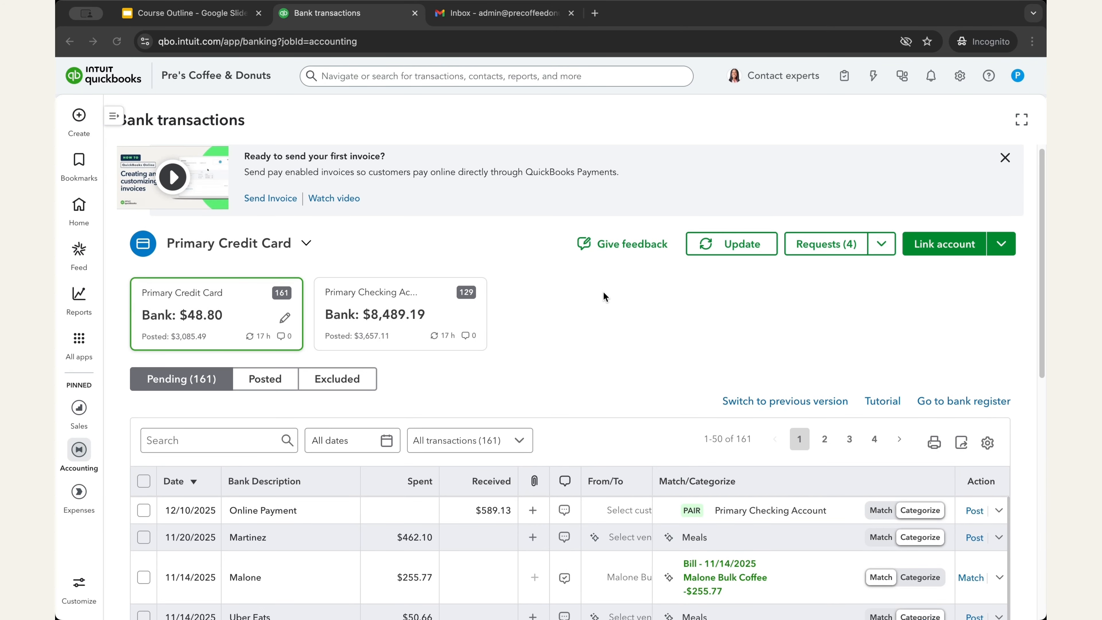
Search the pending Primary Credit Card transactions for "netflix".
scroll(635, 305, "down", 3)
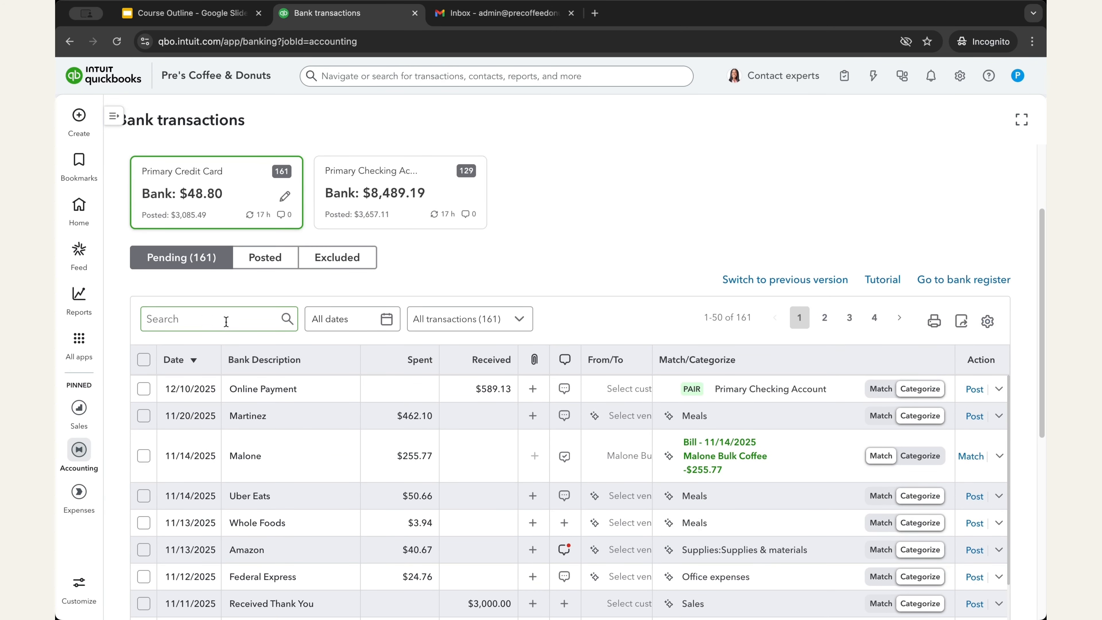
left_click(210, 320)
type("netflix")
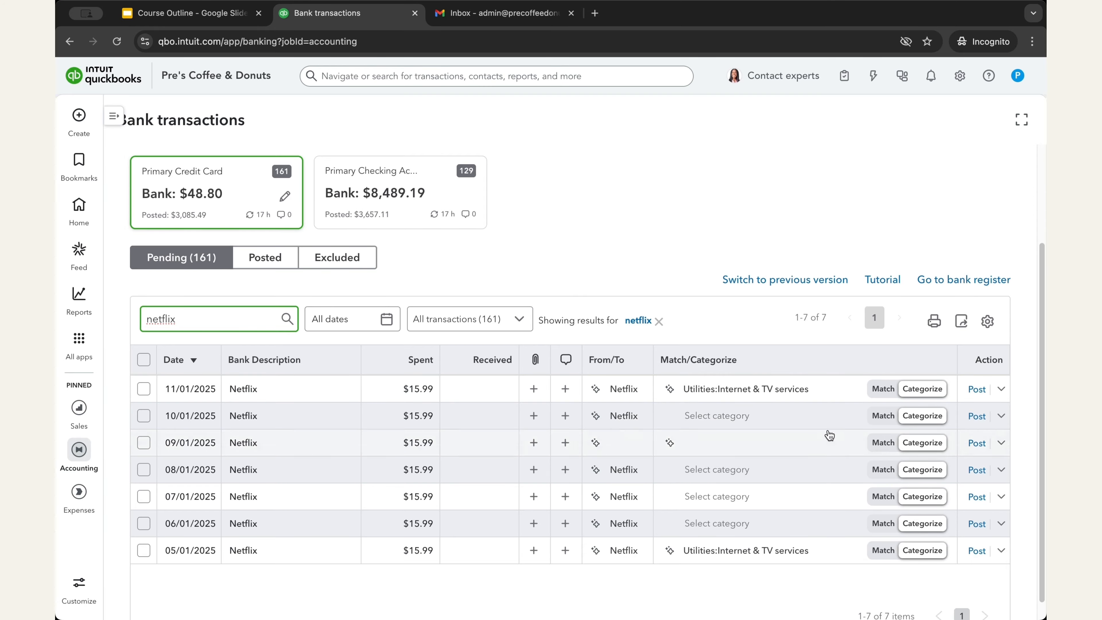
Start a new rule from the 11/01/2025 Netflix transaction and name it "Netflix".
left_click(1000, 391)
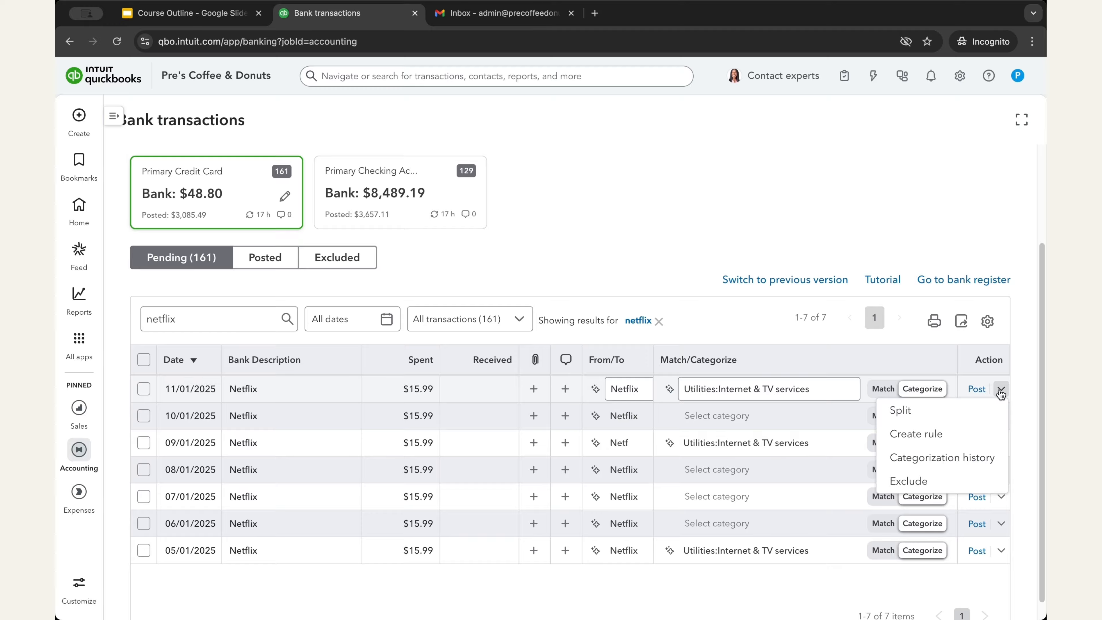
left_click(930, 435)
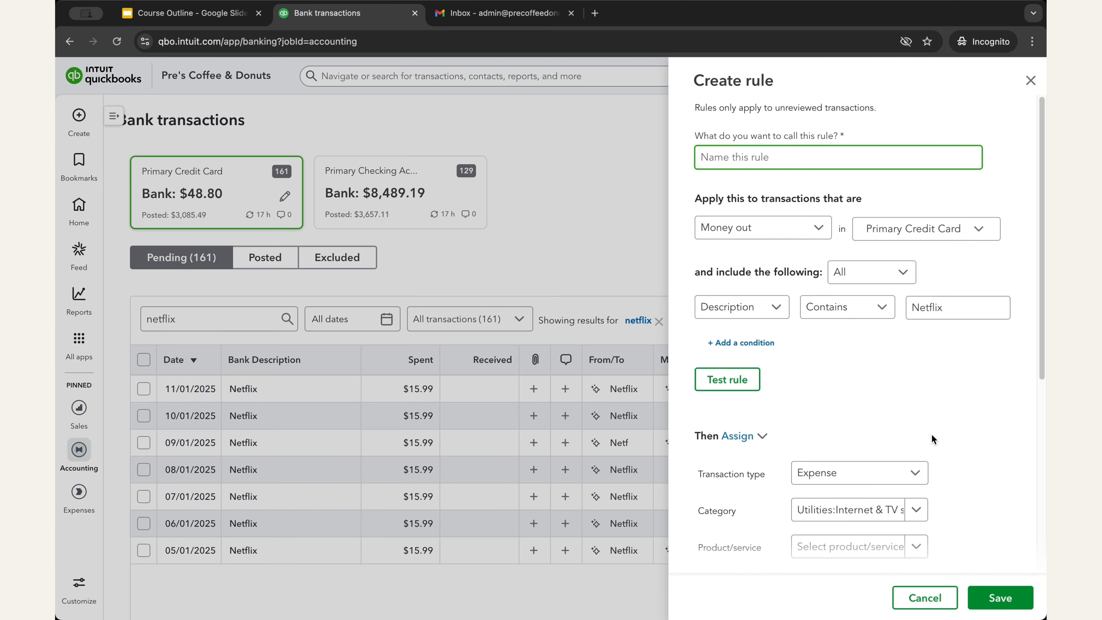
type("Netflix")
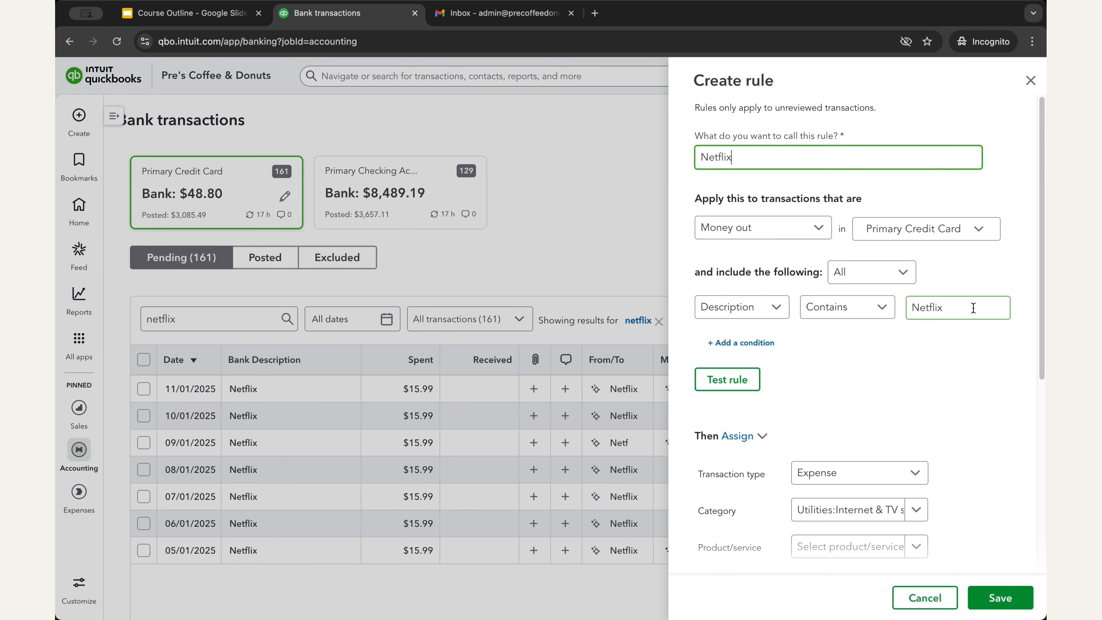
Review the Netflix rule's conditions and transaction type, and set its category to Personal expenses.
scroll(897, 387, "down", 3)
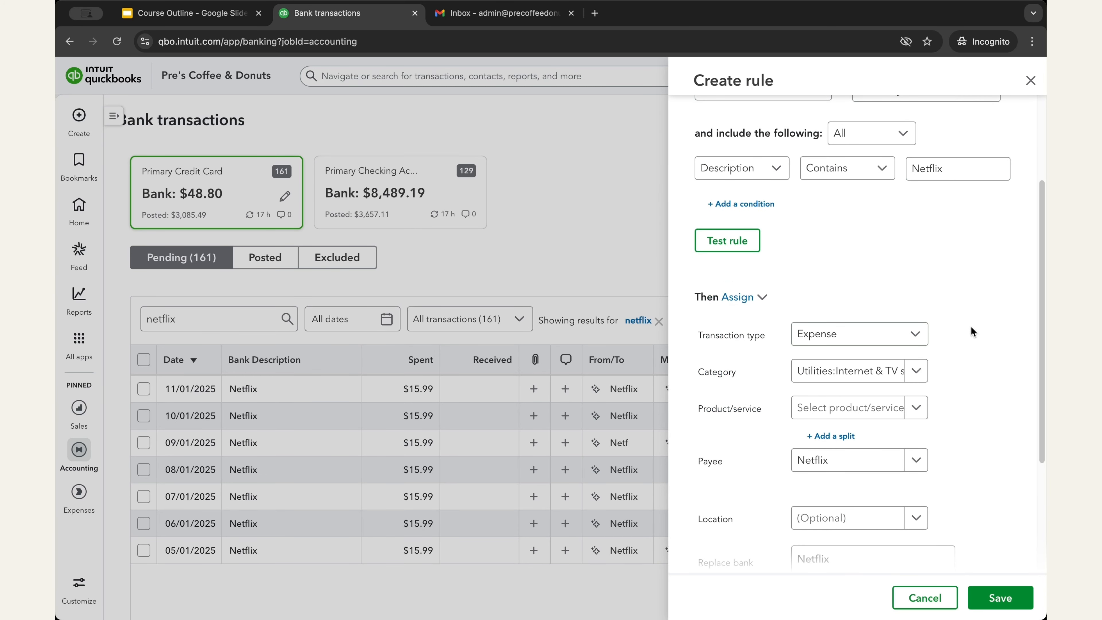
scroll(973, 332, "up", 1)
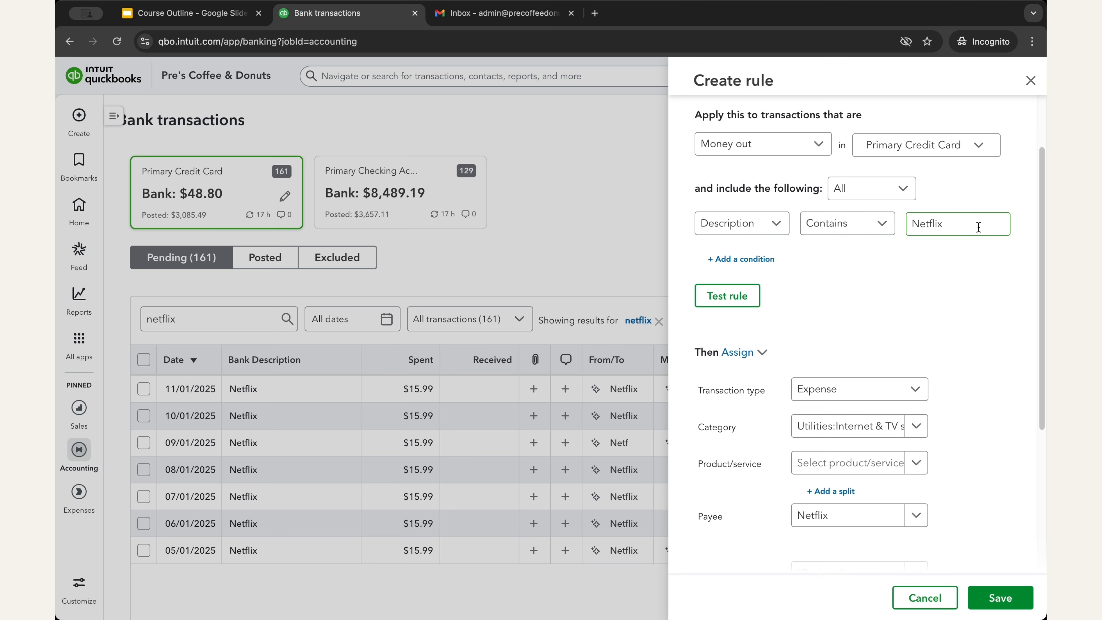
scroll(964, 369, "down", 1)
scroll(964, 369, "down", 3)
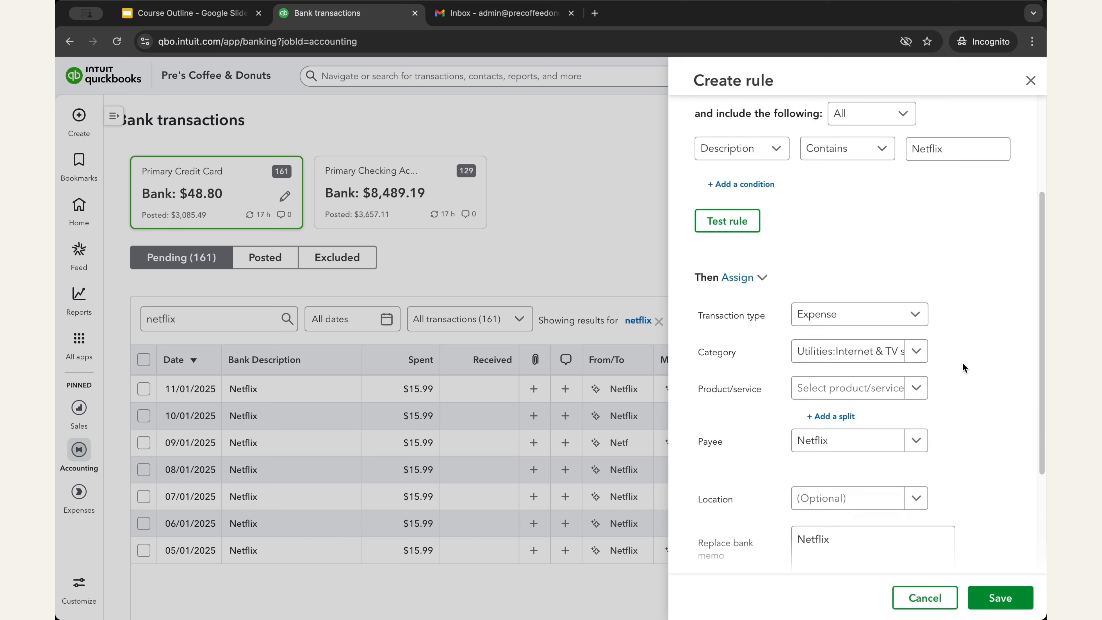
left_click(911, 320)
left_click(935, 309)
left_click(915, 353)
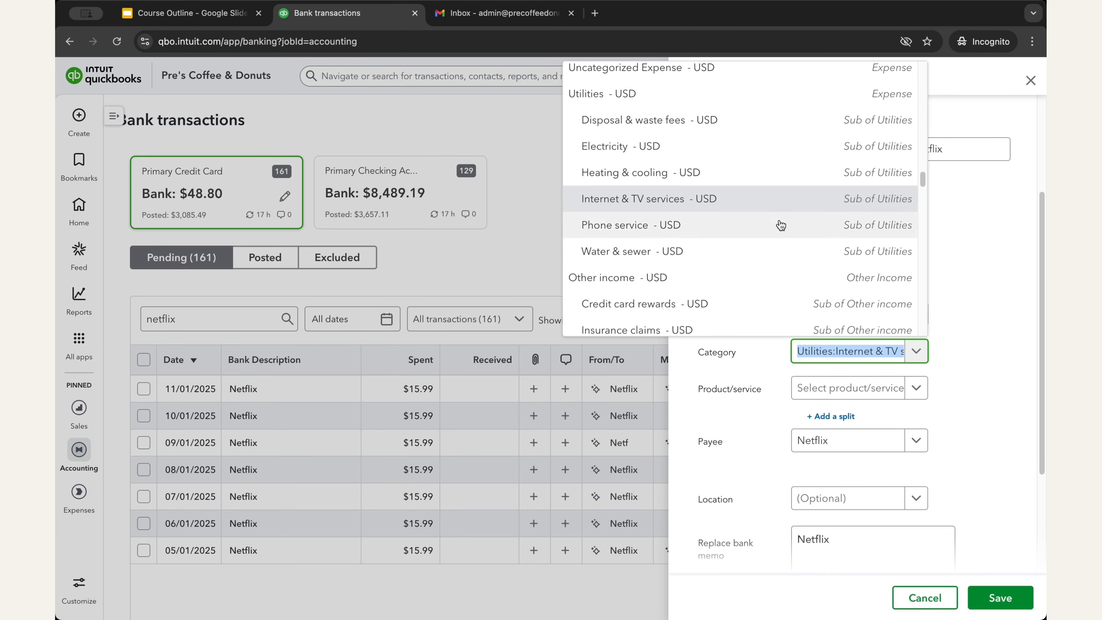
scroll(783, 234, "up", 5)
scroll(783, 234, "up", 10)
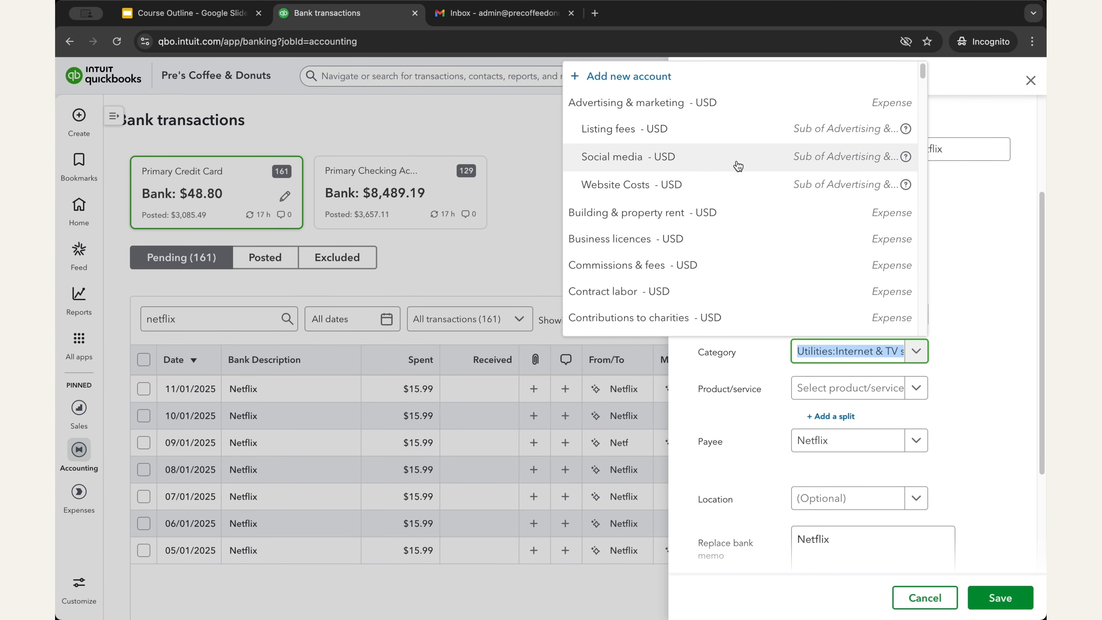
type("personal")
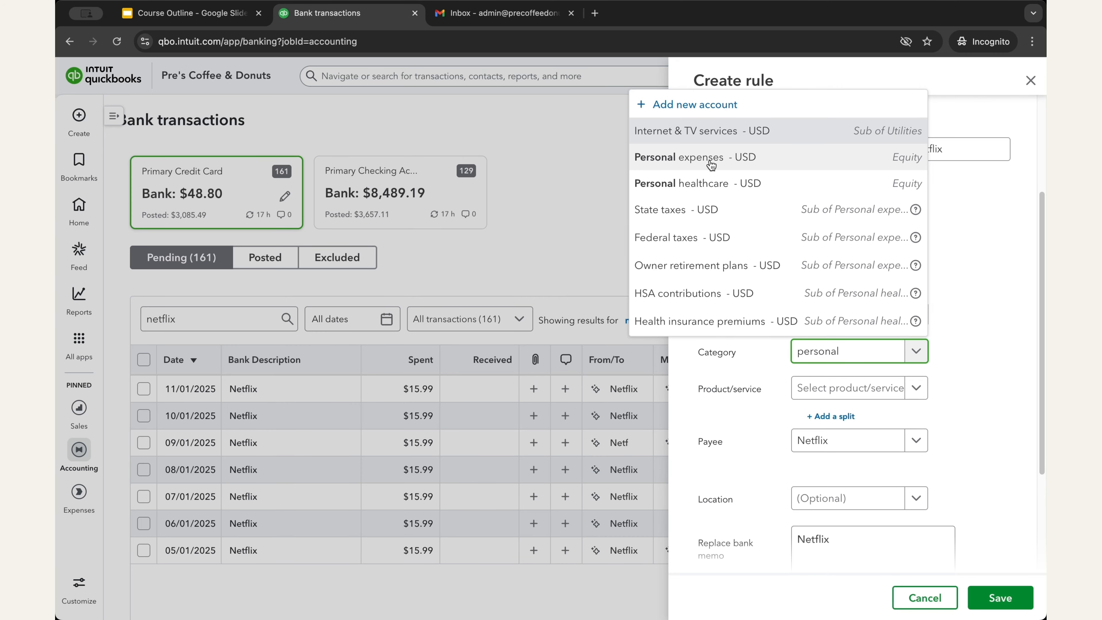
left_click(848, 166)
scroll(976, 371, "down", 1)
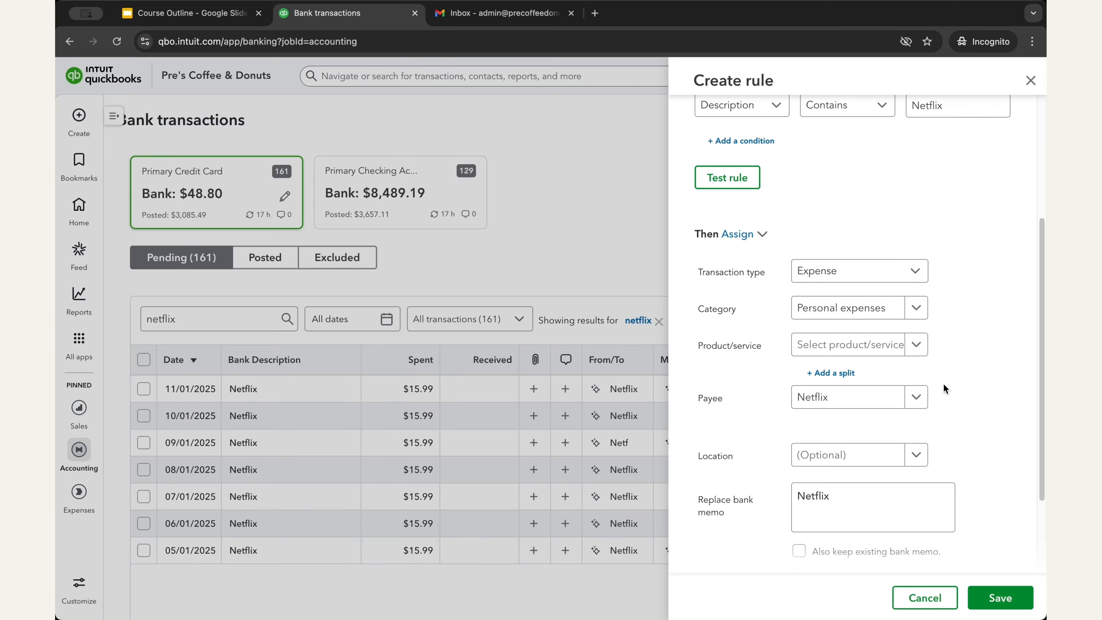
Check the payee options while keeping Netflix, review the rule's conditions and auto-add setting, and save the rule.
left_click(929, 398)
left_click(999, 344)
left_click(915, 397)
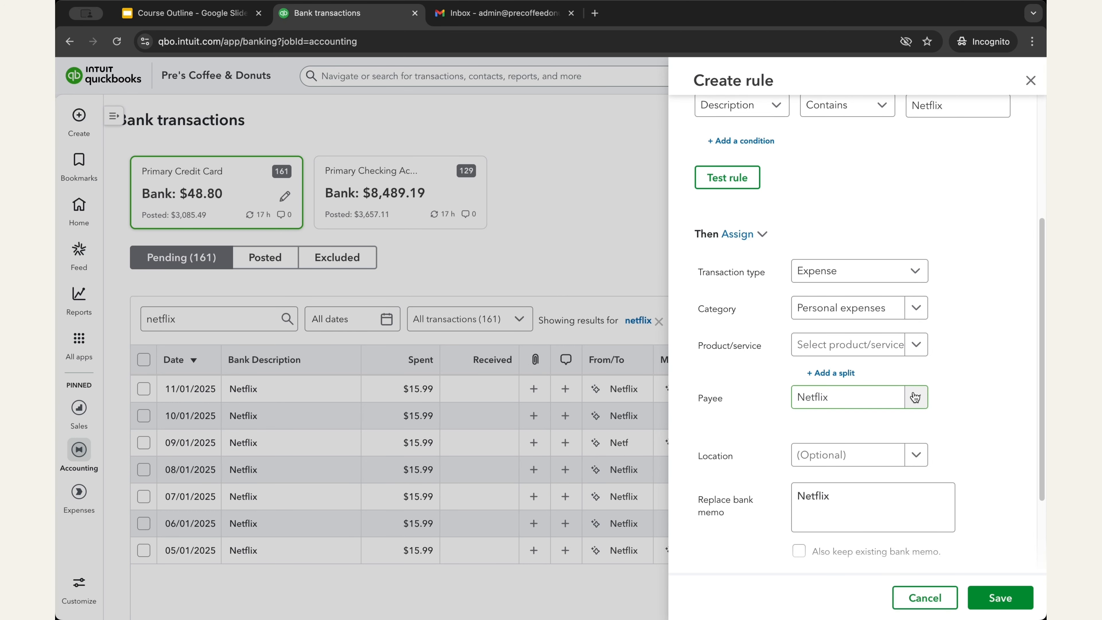
scroll(905, 448, "up", 3)
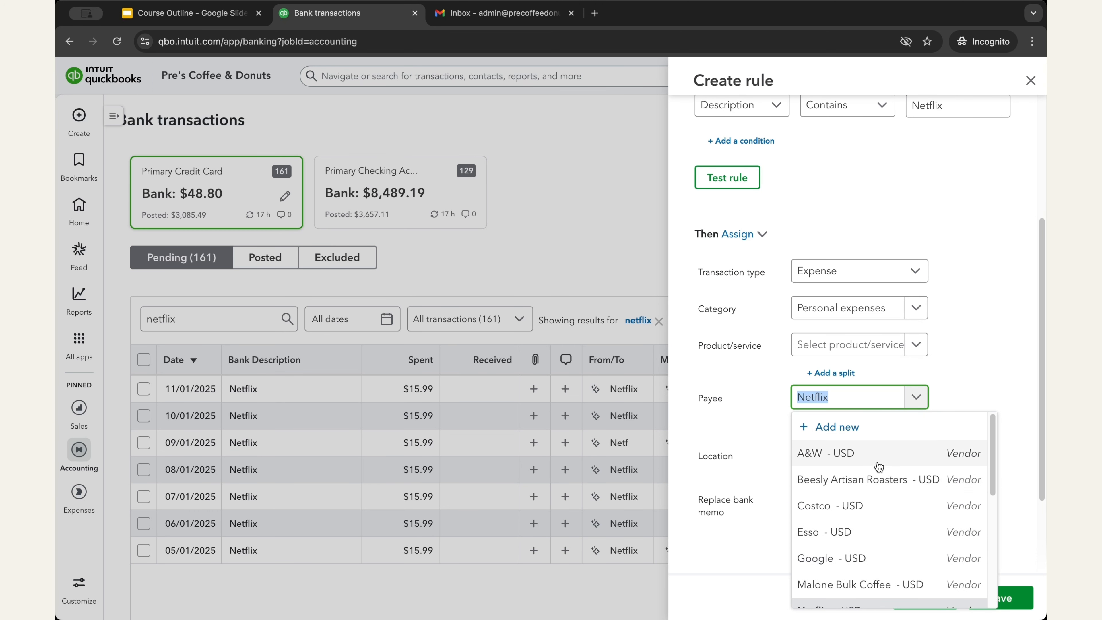
left_click(969, 315)
scroll(970, 315, "down", 3)
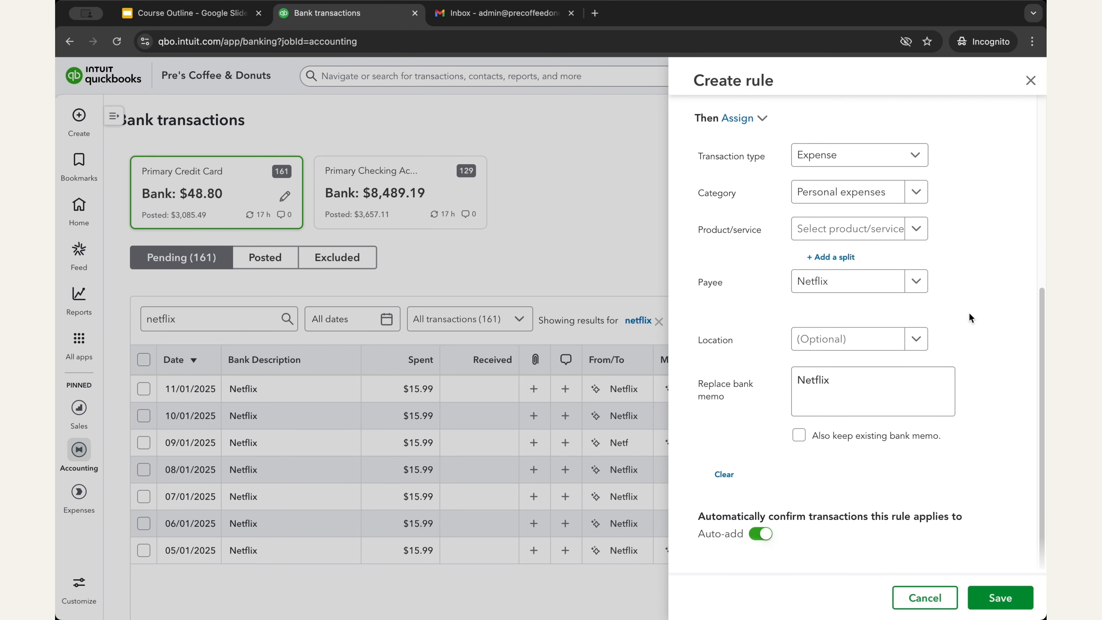
scroll(974, 325, "up", 5)
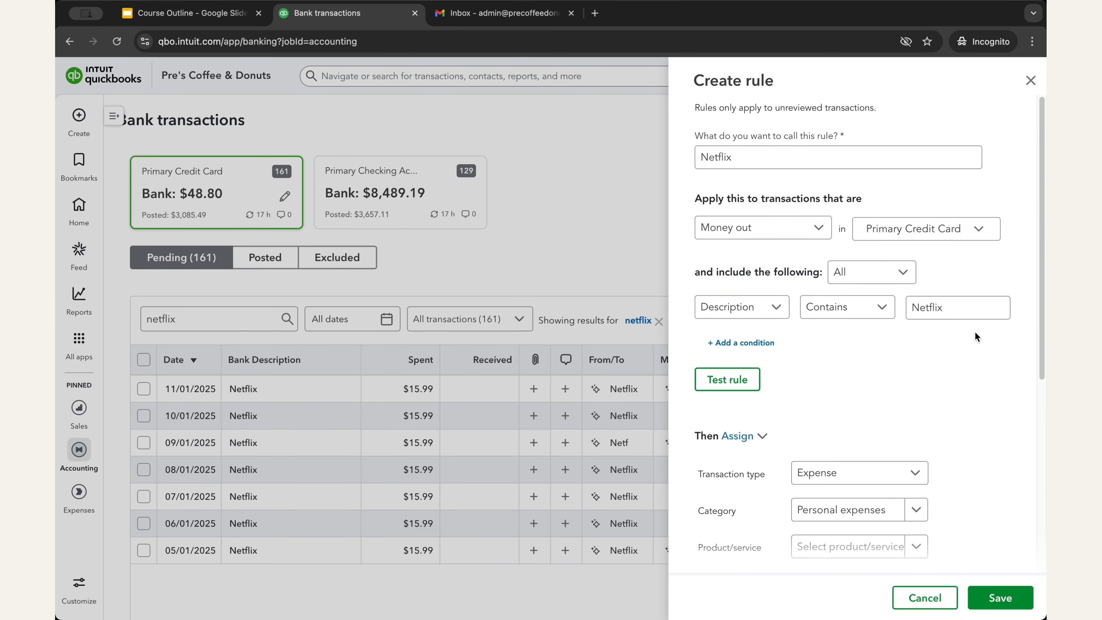
scroll(974, 332, "down", 8)
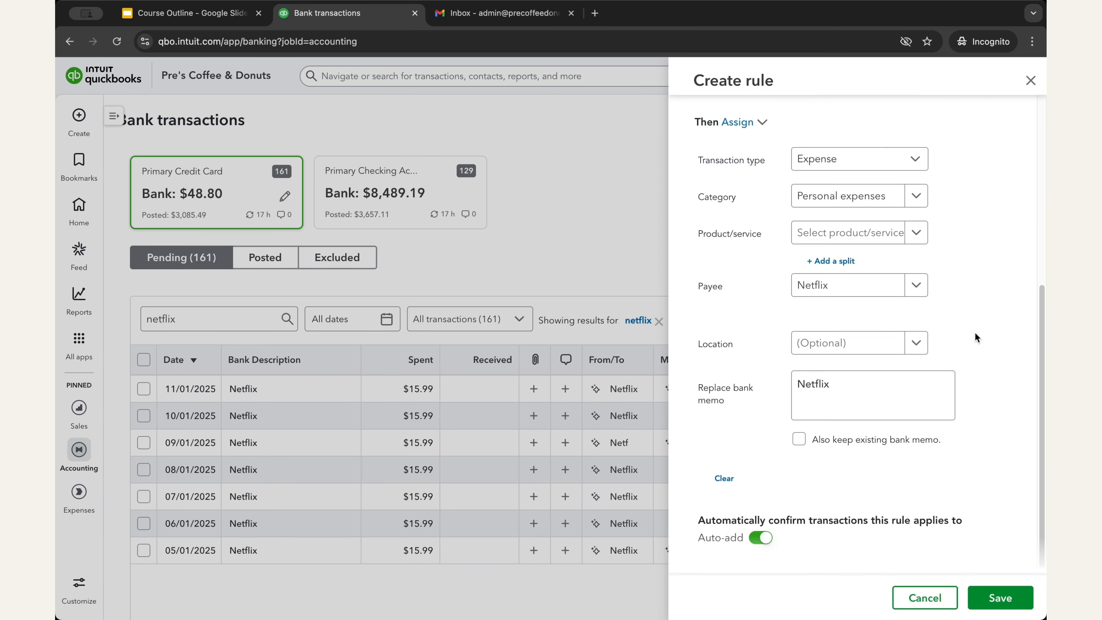
left_click(1013, 607)
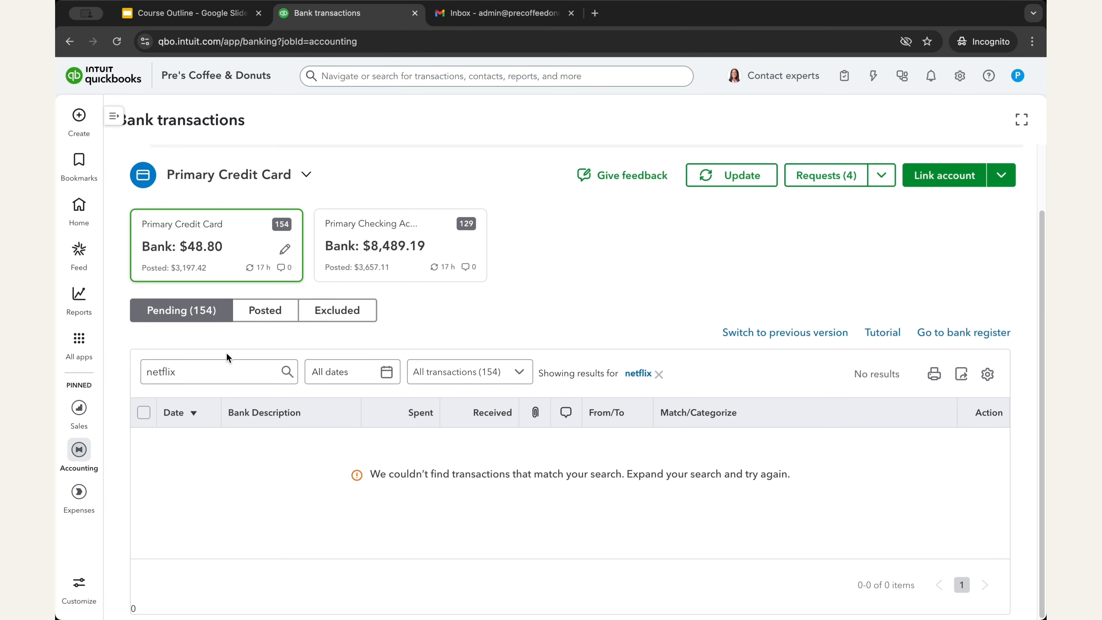
Open the Balance Sheet from the standard reports and drill into the Personal expenses amount under Equity.
mouse_move(80, 297)
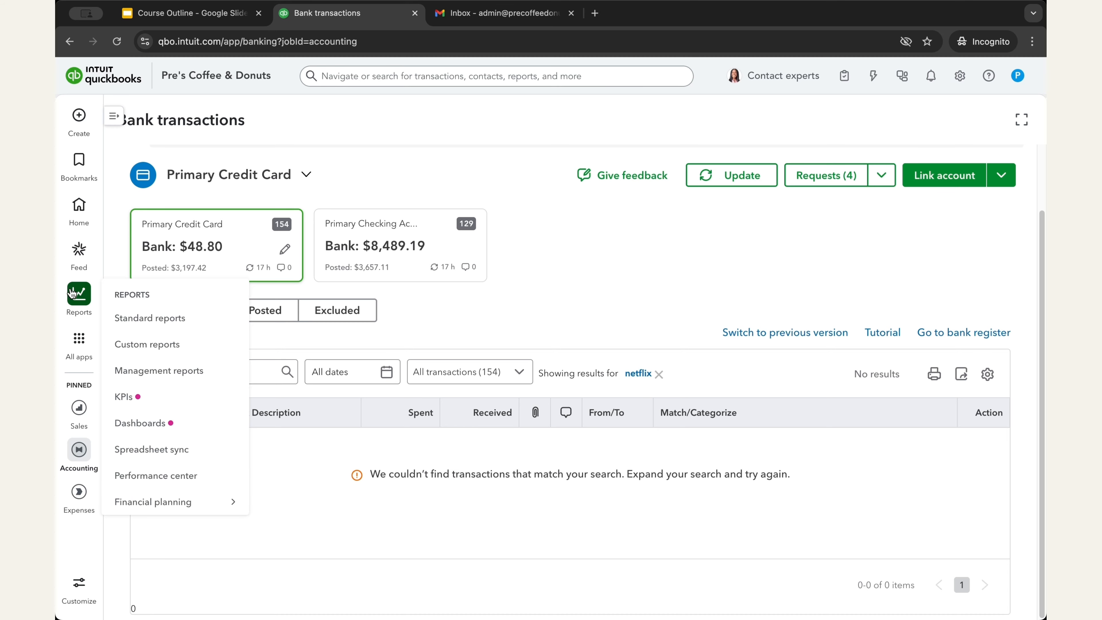
left_click(167, 326)
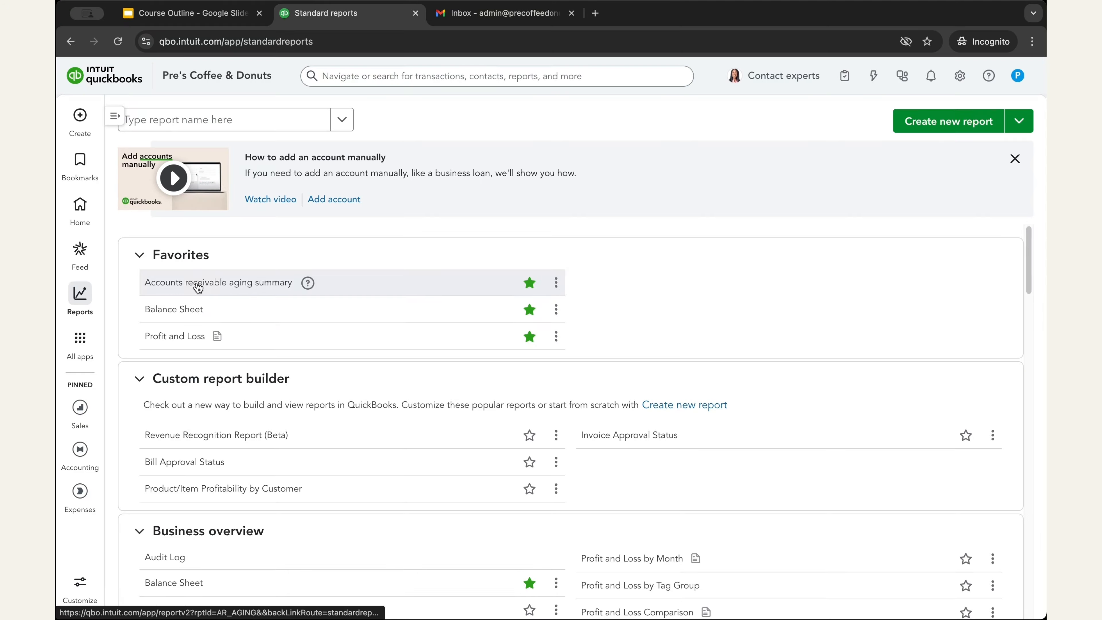
left_click(173, 310)
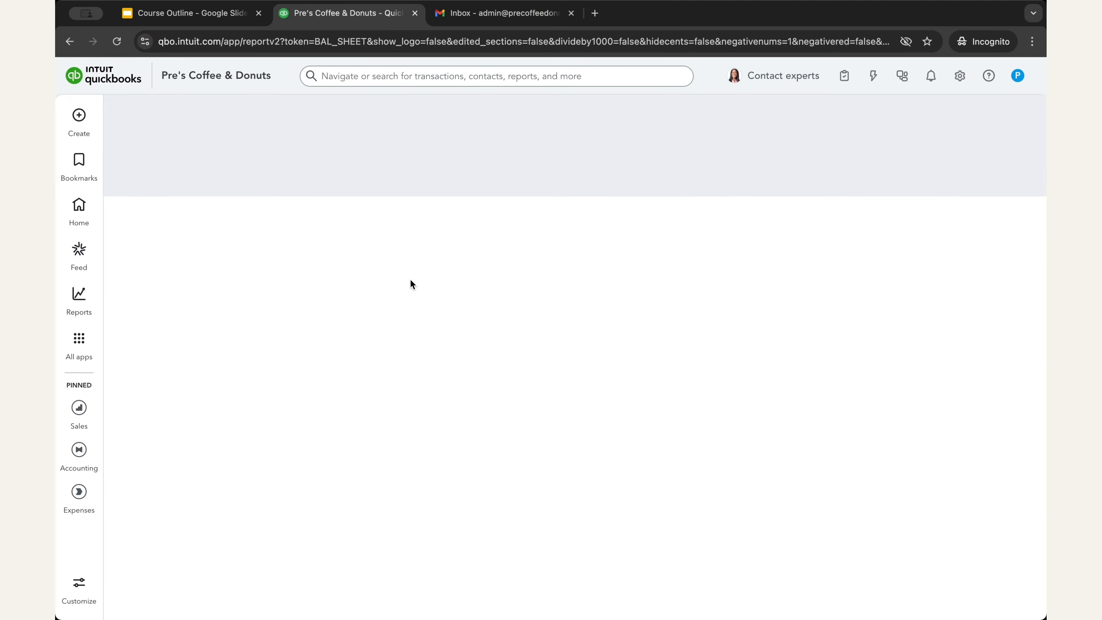
scroll(547, 410, "down", 10)
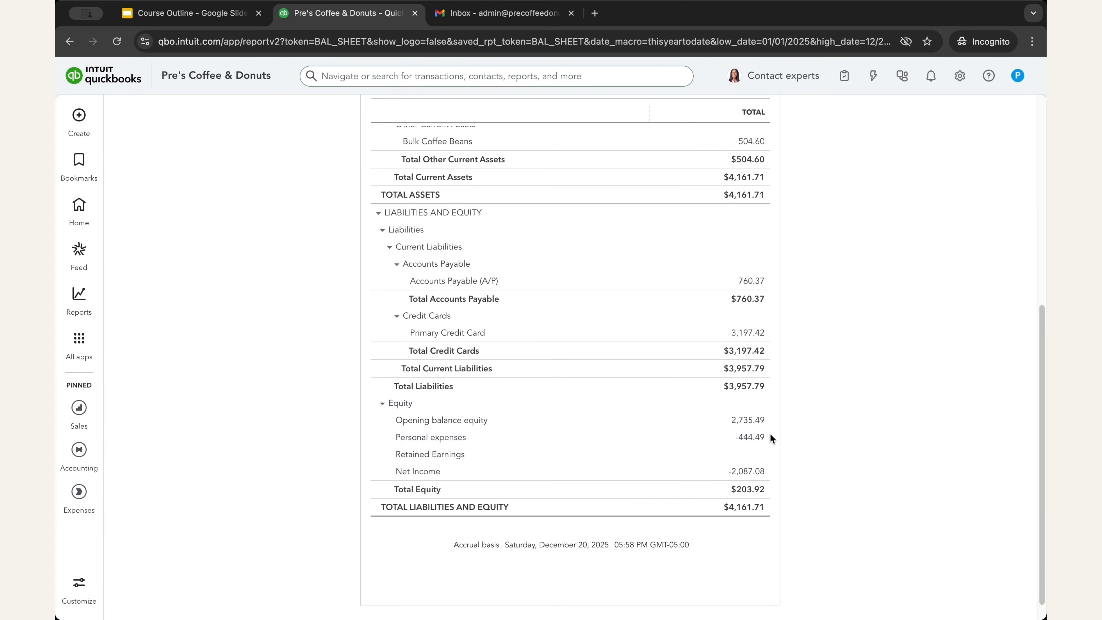
left_click(741, 438)
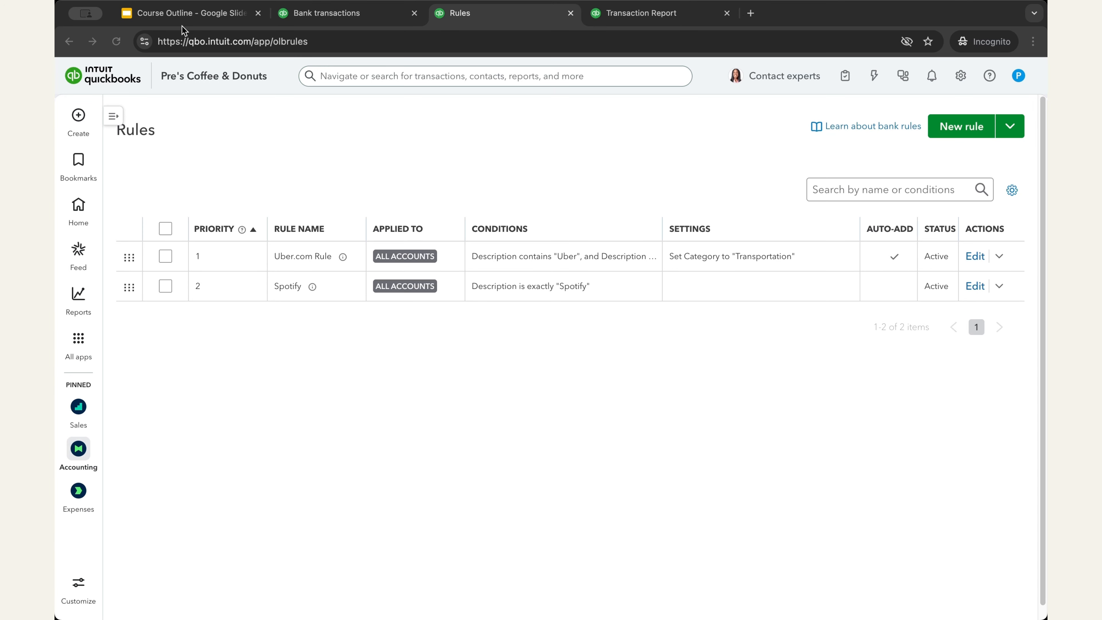
Switch to the Course Outline presentation in Google Slides.
left_click(184, 21)
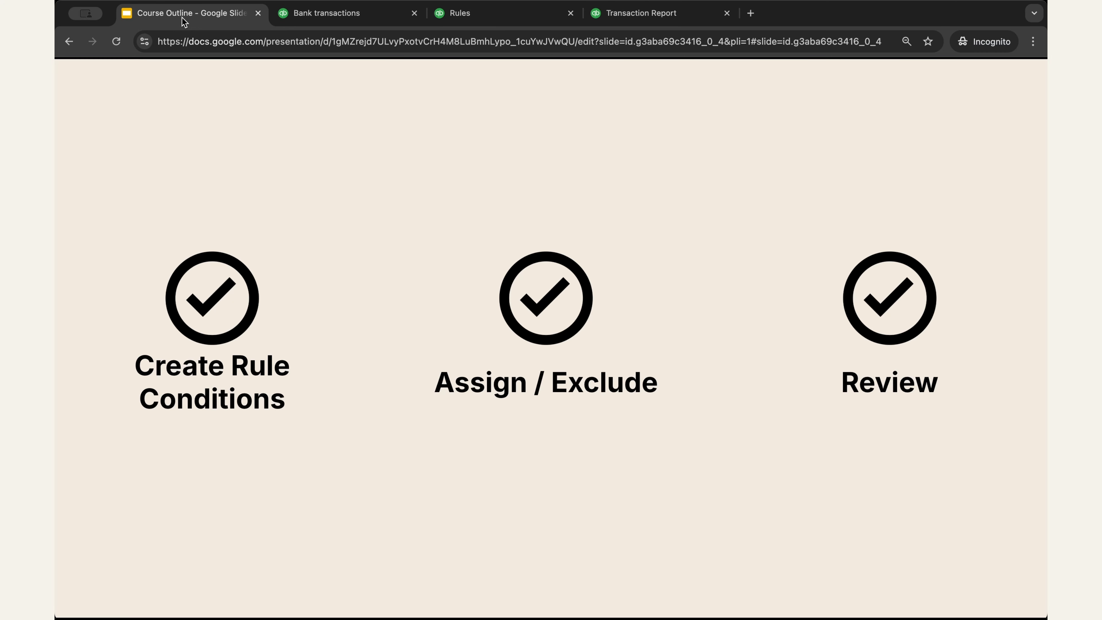